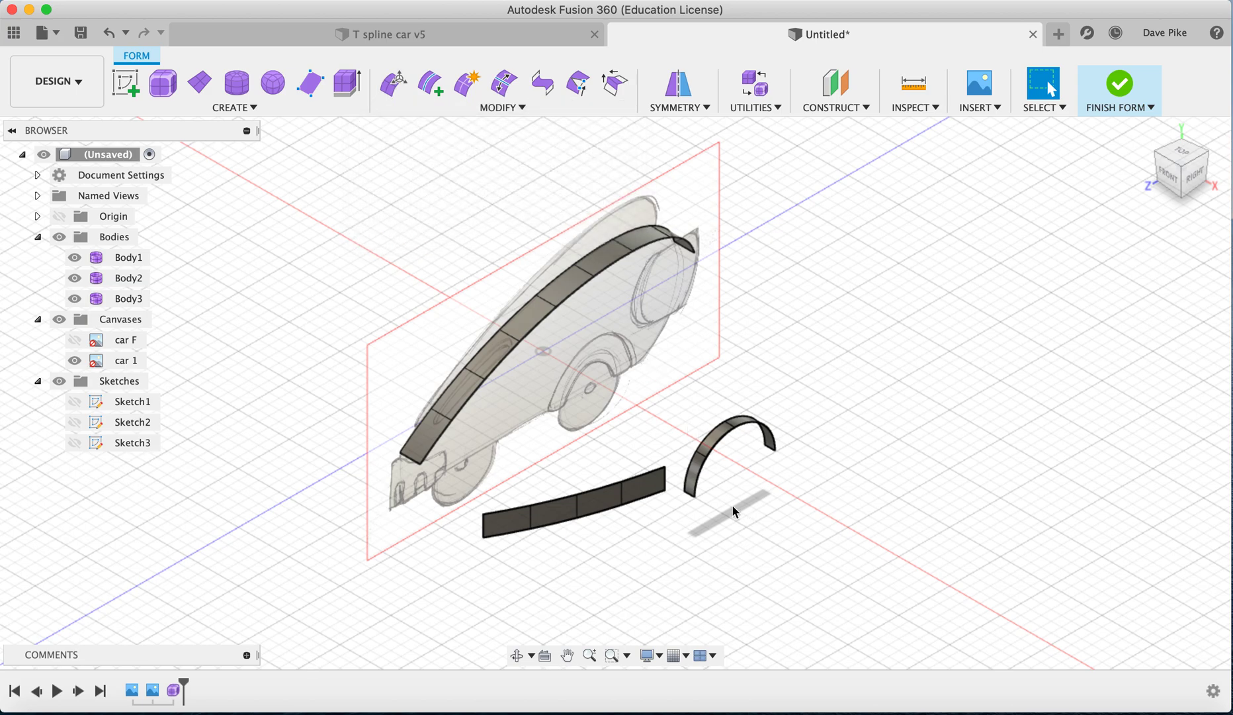
- Select the entire outward-facing edge chain of the wheel arch body and start Edit Form on it
{"action": "left_click", "coordinate": [701, 473]}
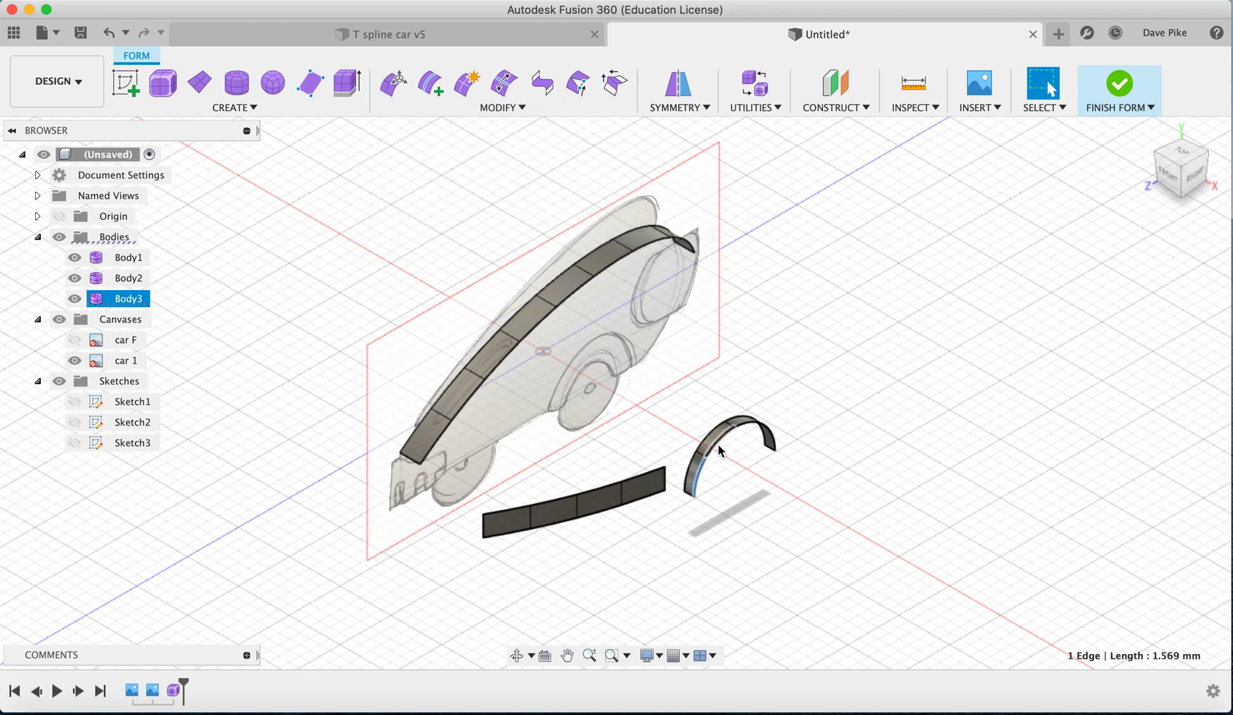
{"action": "right_click", "coordinate": [700, 478]}
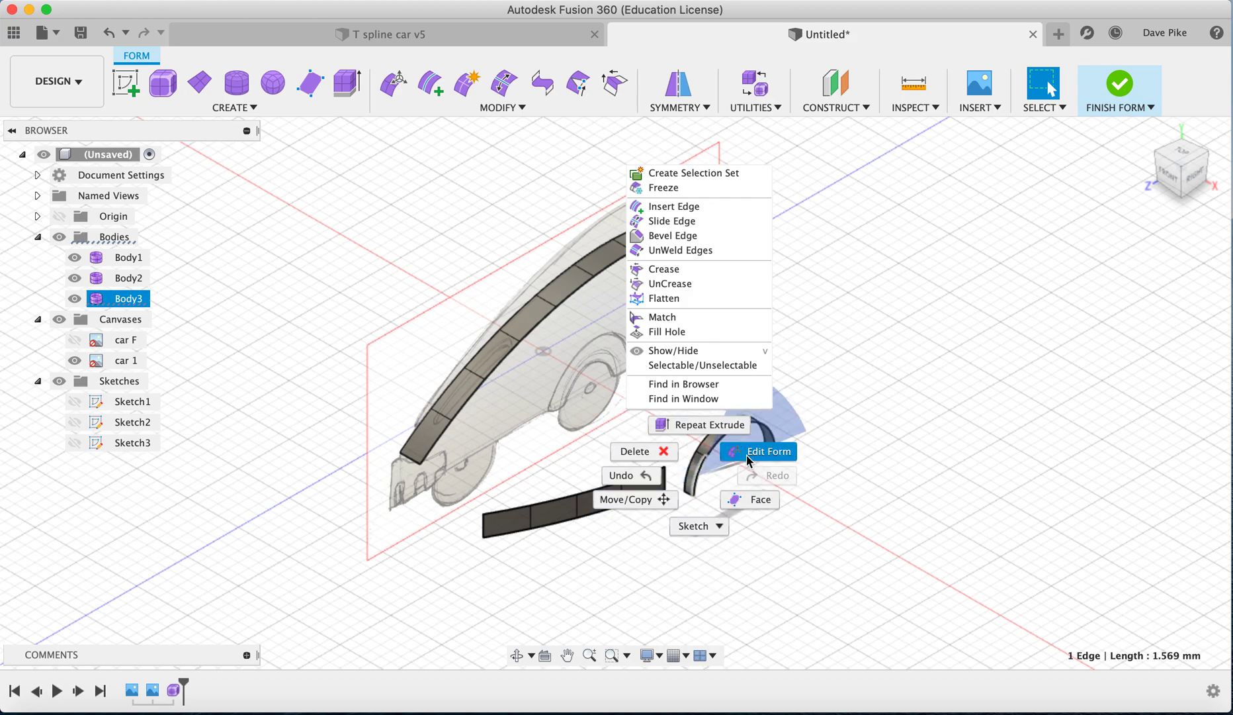
{"action": "left_click", "coordinate": [841, 458]}
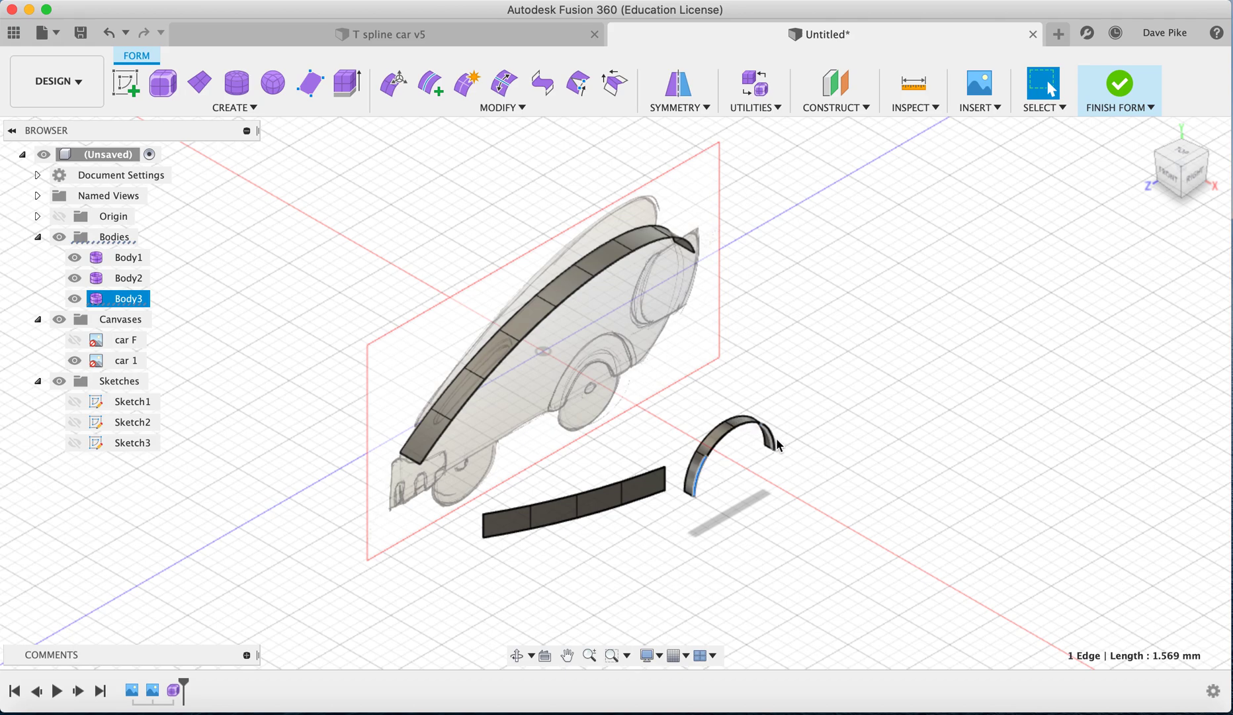
{"action": "double_click", "coordinate": [698, 488]}
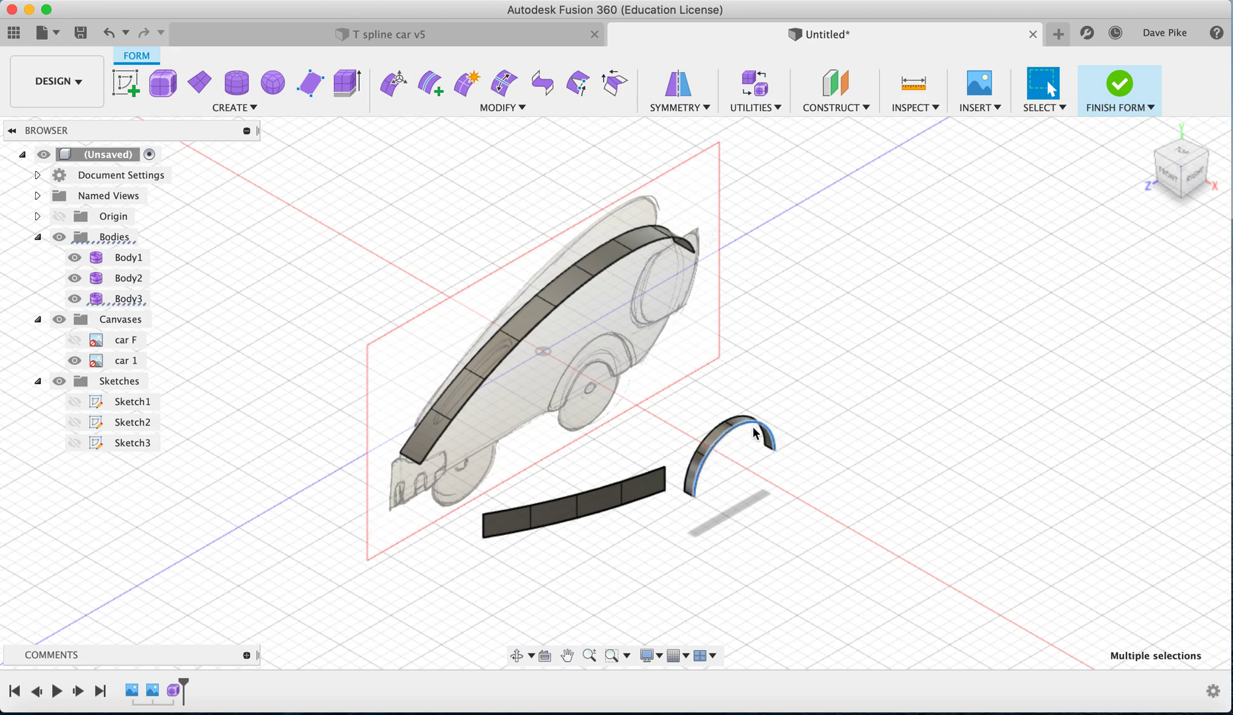
{"action": "left_click", "coordinate": [1195, 175]}
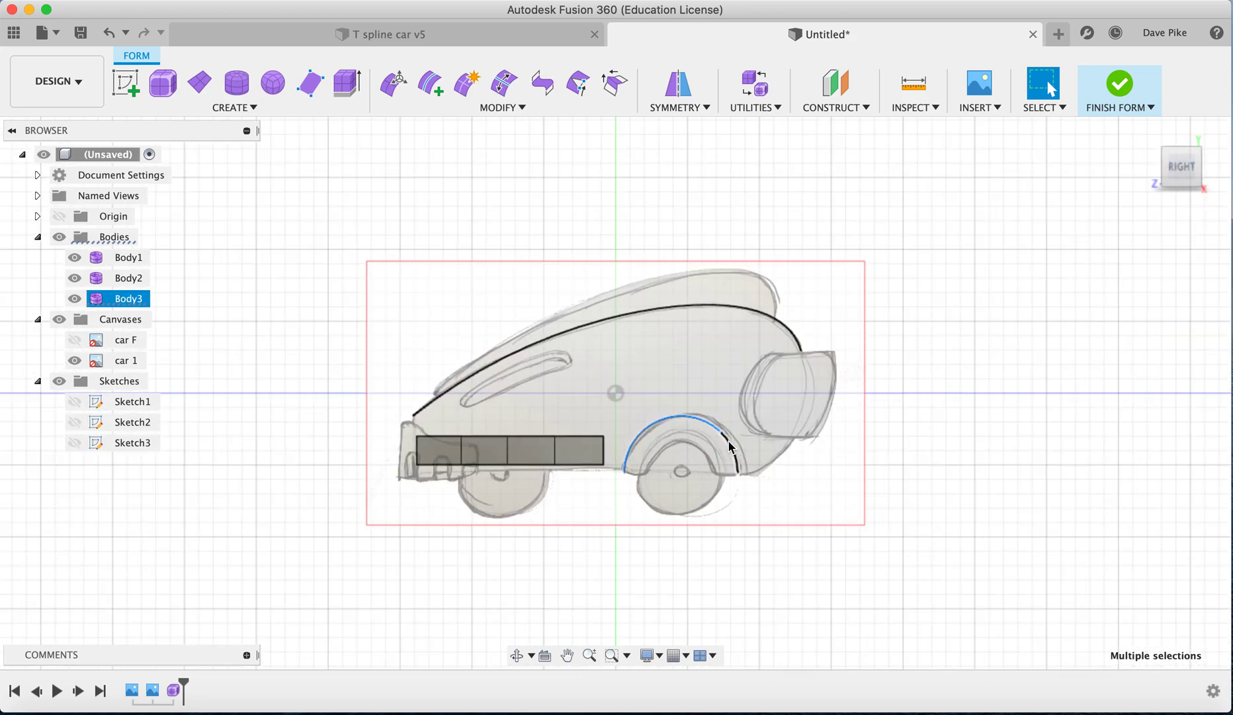
{"action": "right_click", "coordinate": [730, 447]}
{"action": "left_click", "coordinate": [781, 418]}
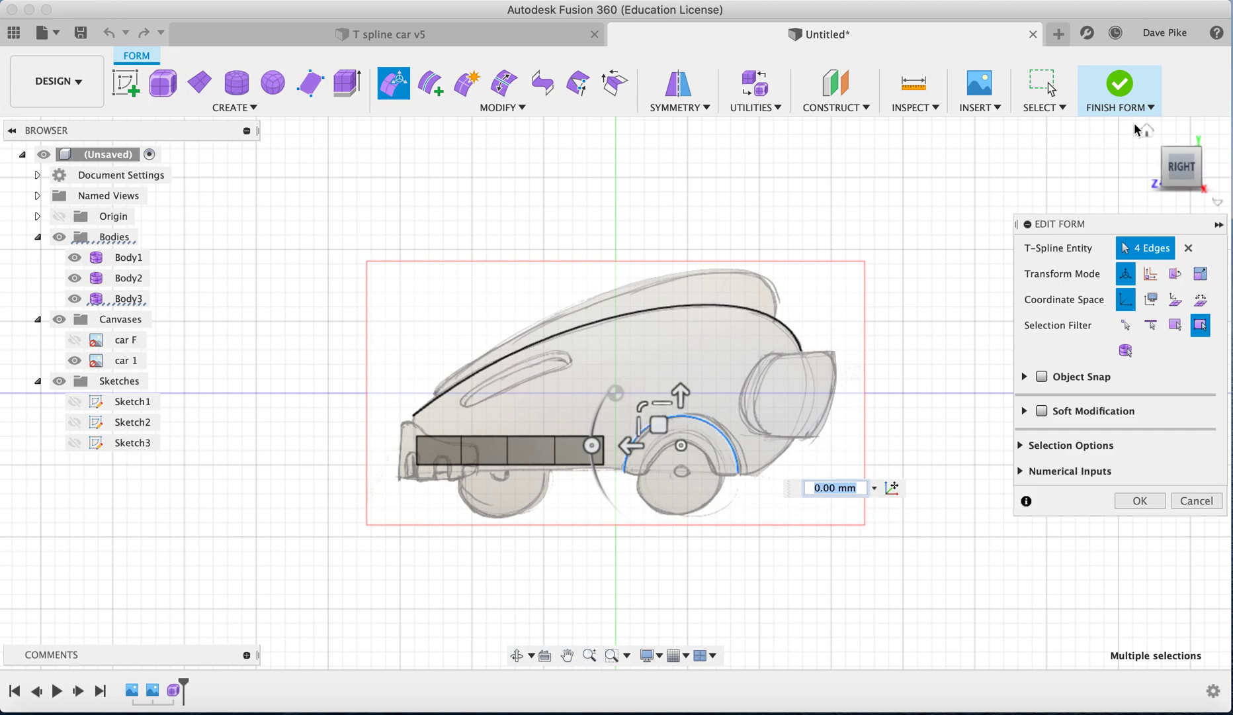
{"action": "left_click", "coordinate": [1137, 127]}
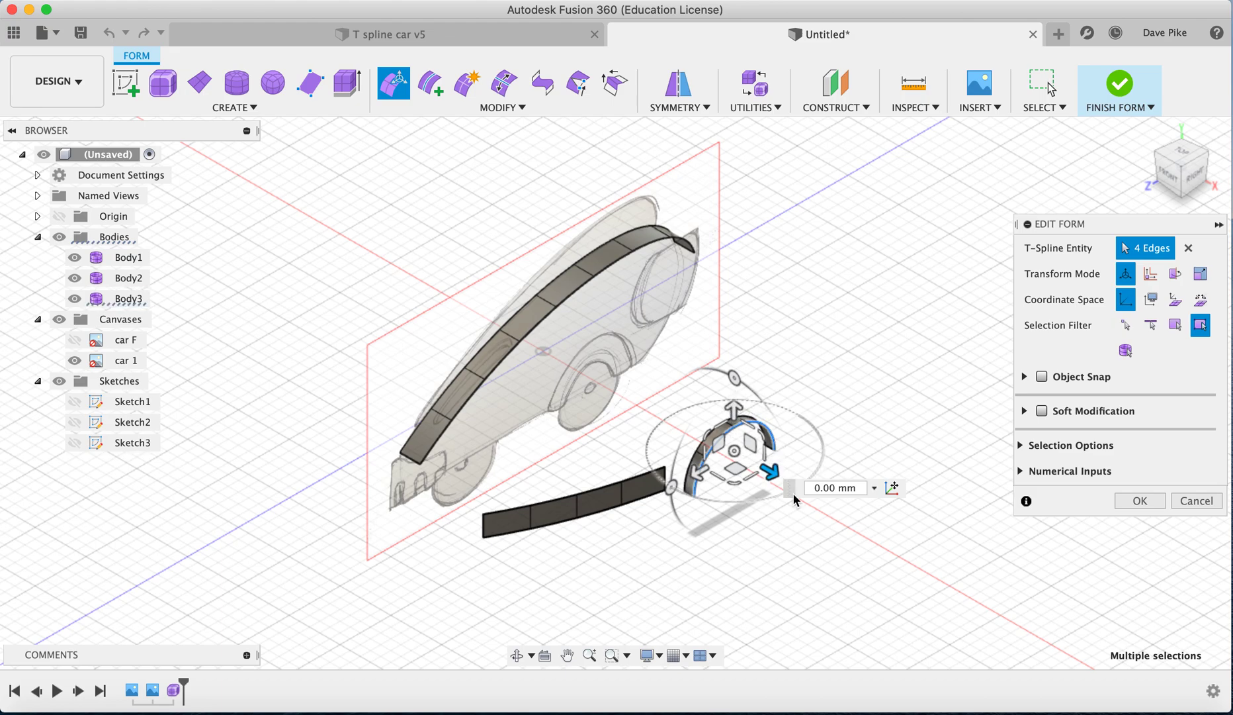
- Try moving the arch's selected edges along X, vertically, and freely within a plane, undoing each trial
{"action": "mouse_move", "coordinate": [770, 470]}
{"action": "left_mouse_down"}
{"action": "mouse_move", "coordinate": [813, 489]}
{"action": "mouse_move", "coordinate": [749, 467]}
{"action": "mouse_move", "coordinate": [835, 511]}
{"action": "mouse_move", "coordinate": [765, 482]}
{"action": "mouse_move", "coordinate": [777, 486]}
{"action": "left_mouse_up"}
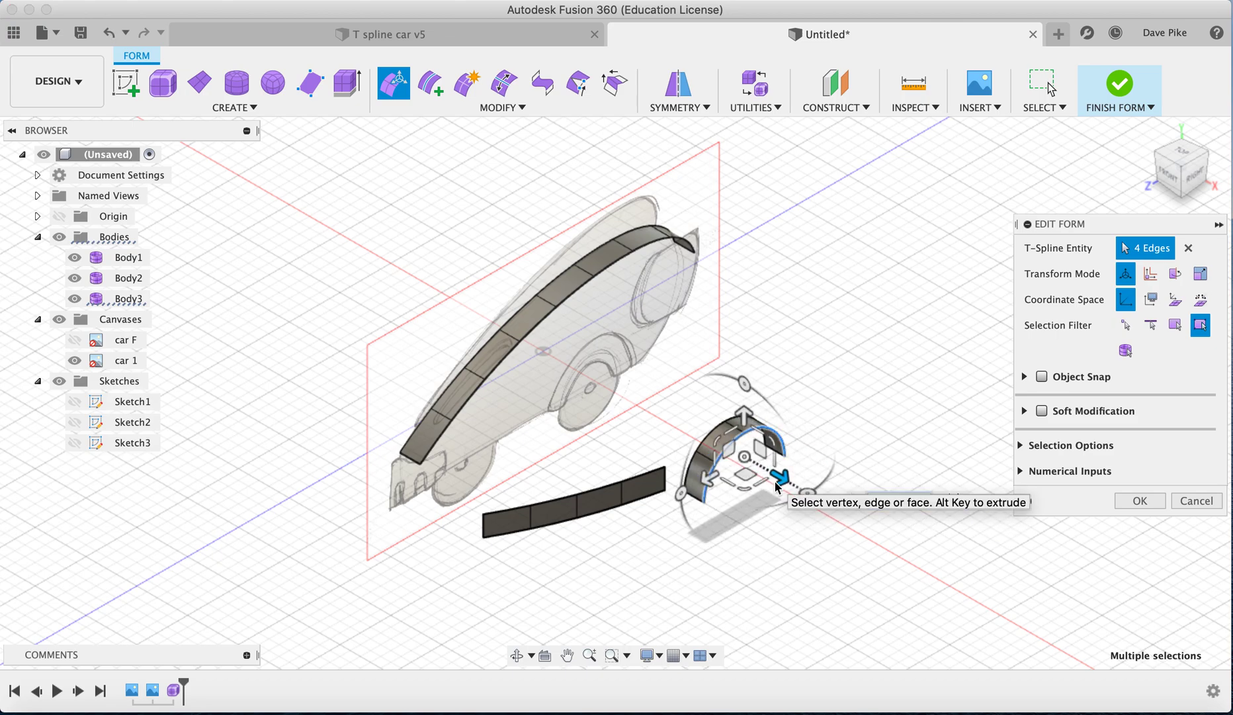
{"action": "key", "text": "super+z"}
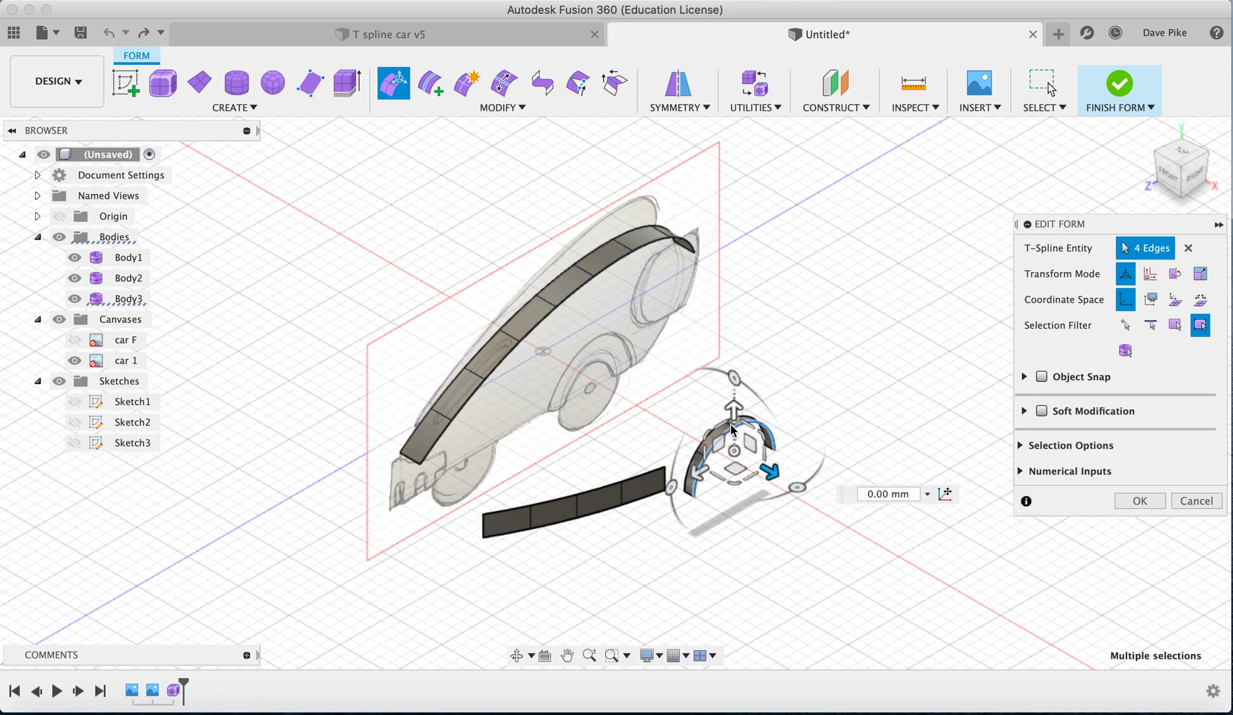
{"action": "mouse_move", "coordinate": [735, 407]}
{"action": "left_mouse_down"}
{"action": "mouse_move", "coordinate": [735, 377]}
{"action": "mouse_move", "coordinate": [732, 418]}
{"action": "mouse_move", "coordinate": [751, 357]}
{"action": "mouse_move", "coordinate": [735, 367]}
{"action": "mouse_move", "coordinate": [731, 511]}
{"action": "mouse_move", "coordinate": [740, 349]}
{"action": "mouse_move", "coordinate": [736, 440]}
{"action": "mouse_move", "coordinate": [748, 388]}
{"action": "left_mouse_up"}
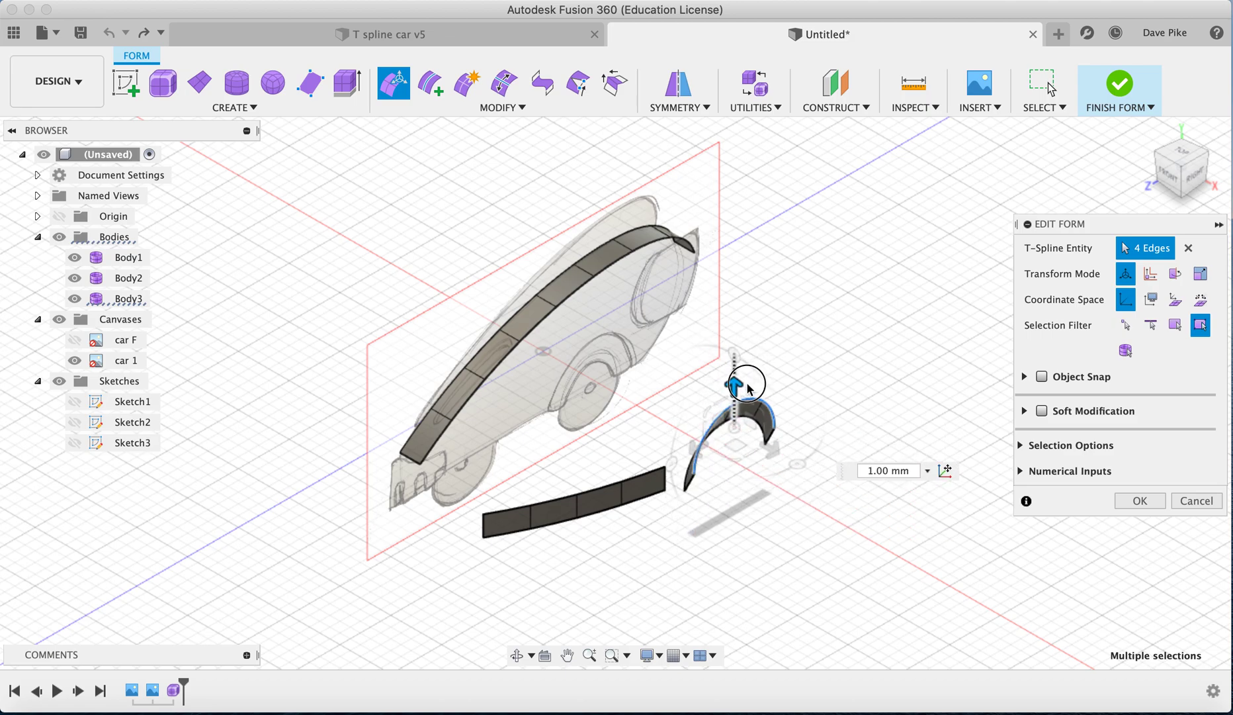
{"action": "left_click_drag", "start_coordinate": [736, 447], "coordinate": [743, 415]}
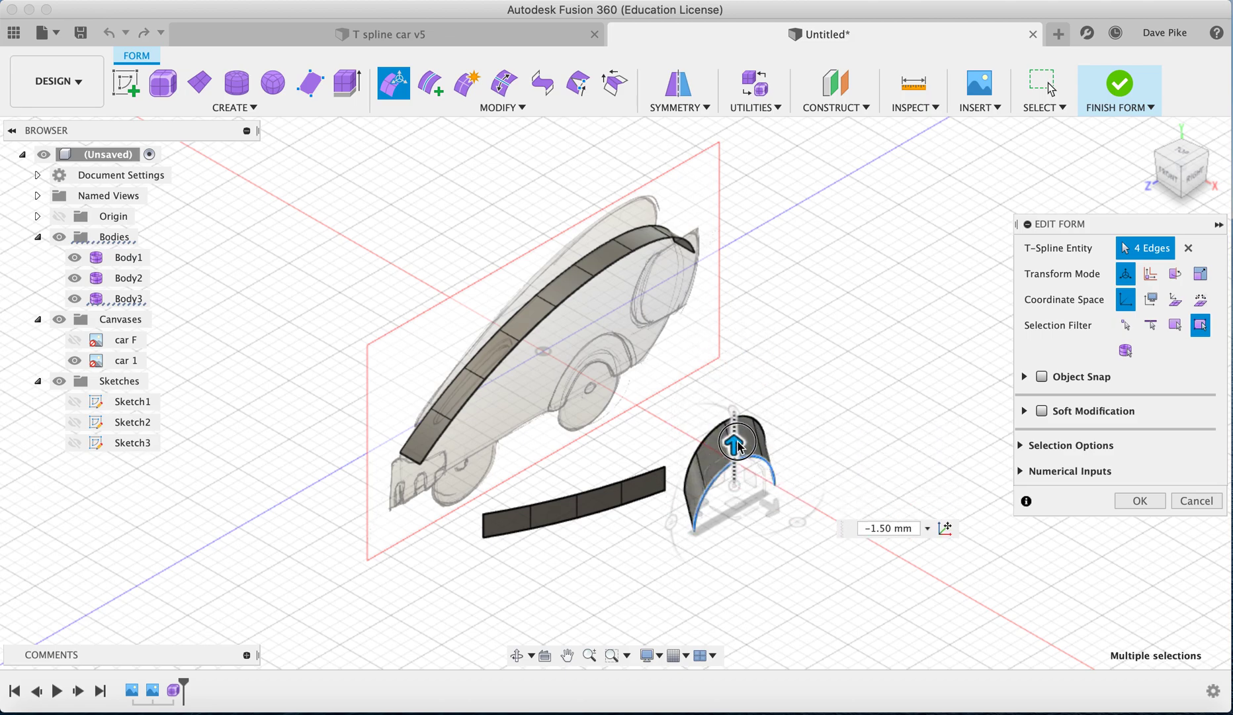
{"action": "key", "text": "super+z"}
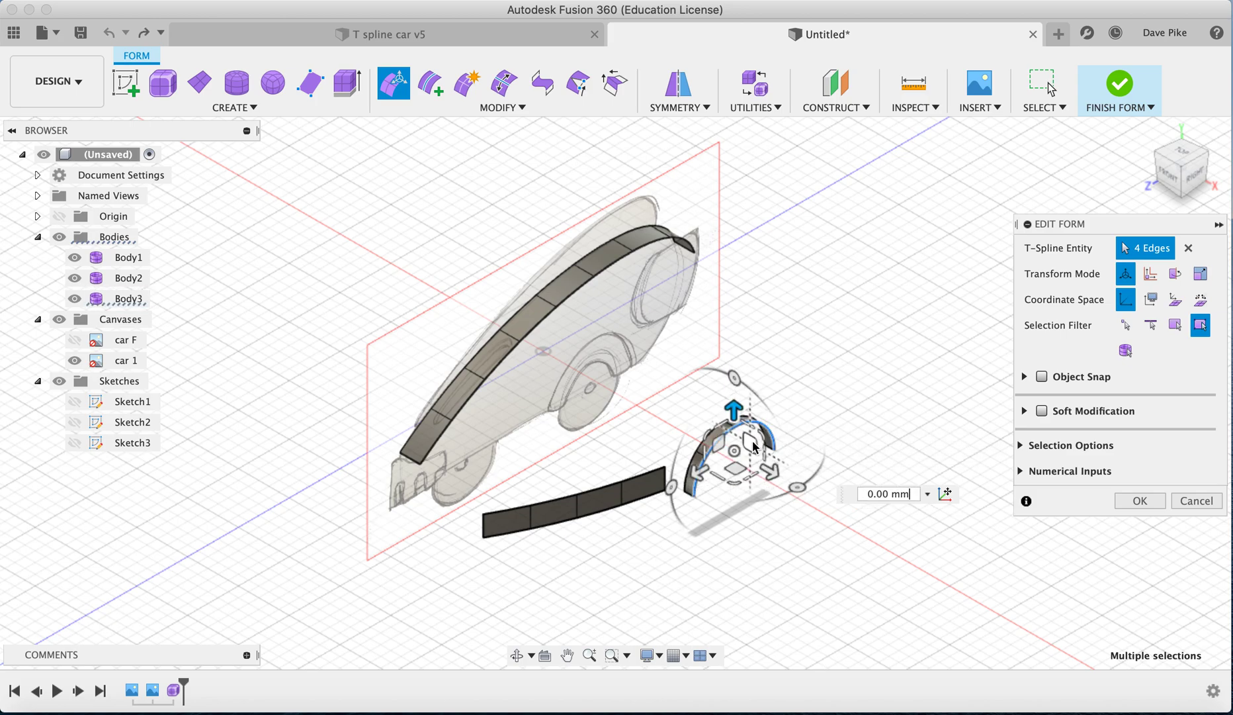
{"action": "left_click", "coordinate": [752, 448]}
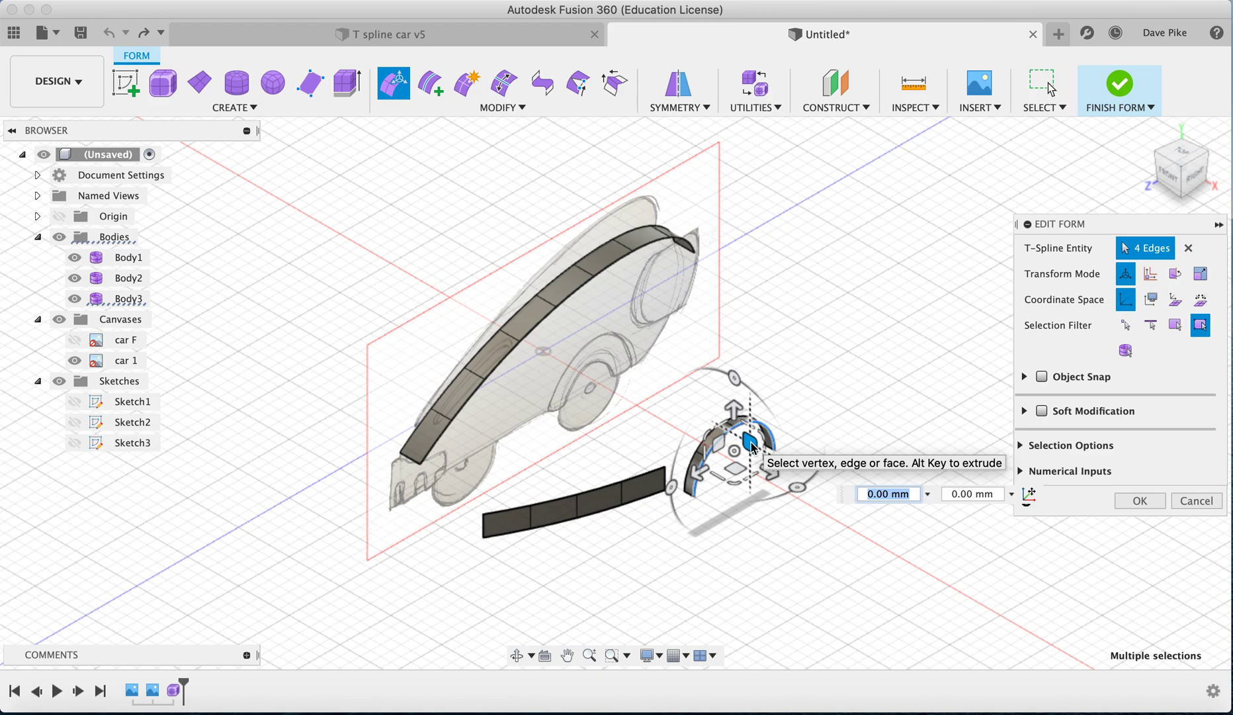
{"action": "left_click_drag", "start_coordinate": [752, 447], "coordinate": [799, 442]}
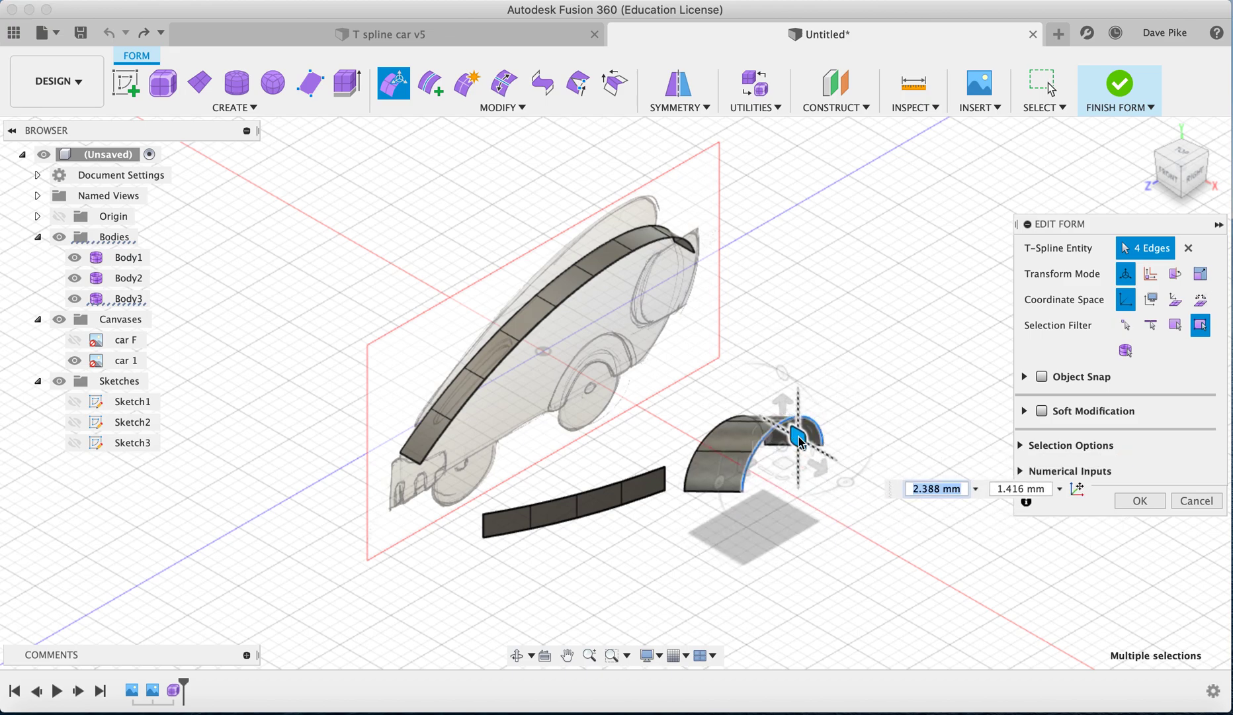
{"action": "key", "text": "super+z"}
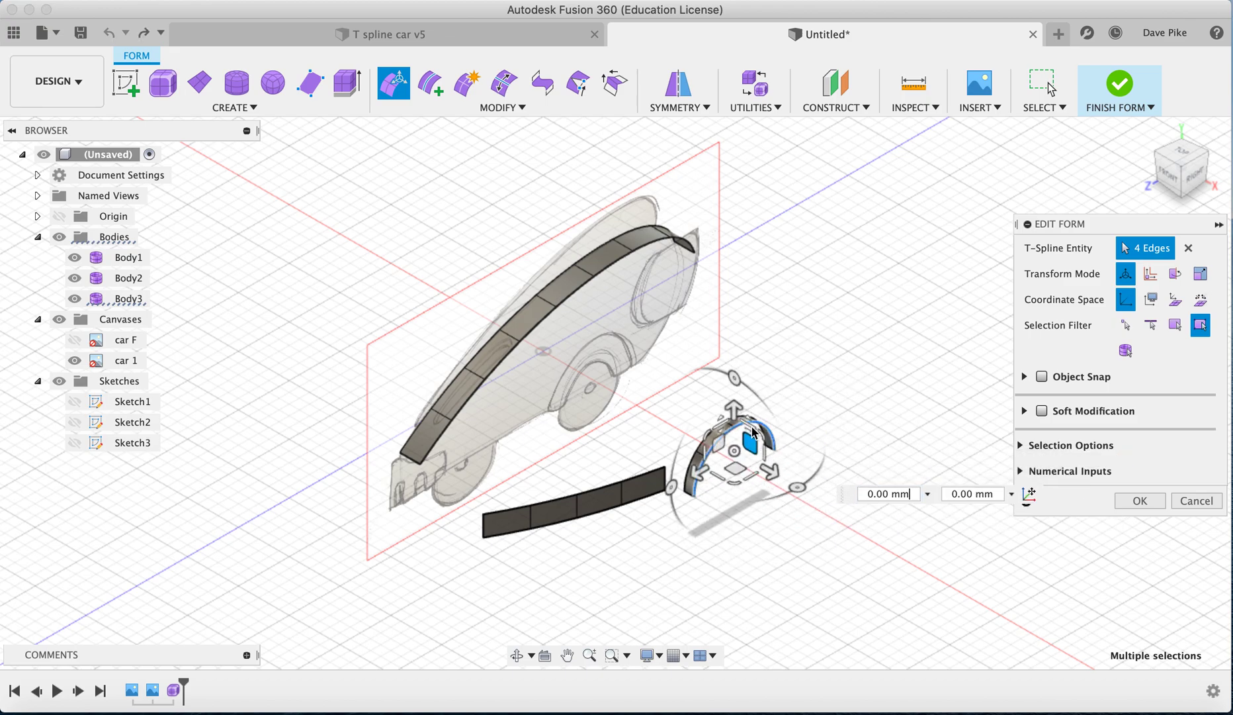
- Try scaling the arch's selected edges in a single direction to about 0.68 in the right view
{"action": "left_click", "coordinate": [1199, 182]}
{"action": "left_click_drag", "start_coordinate": [662, 405], "coordinate": [648, 432]}
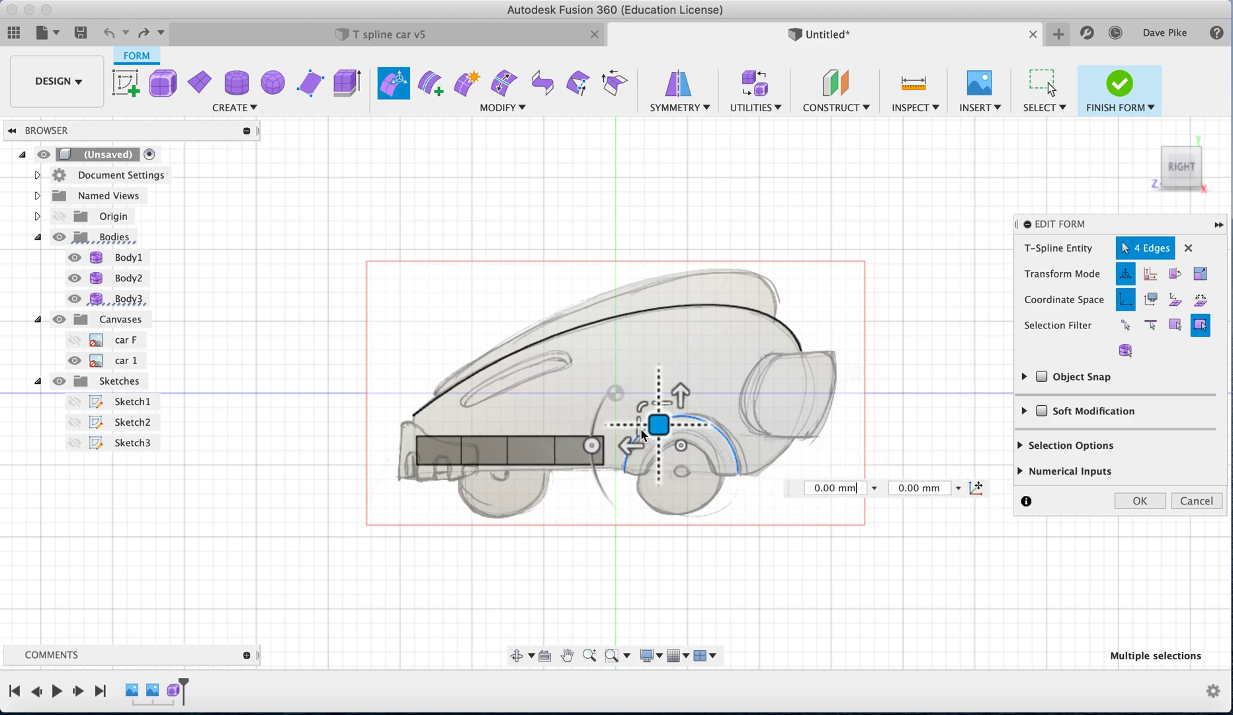
{"action": "mouse_move", "coordinate": [639, 429]}
{"action": "left_mouse_down", "text": "alt"}
{"action": "mouse_move", "coordinate": [622, 430]}
{"action": "mouse_move", "coordinate": [754, 436]}
{"action": "mouse_move", "coordinate": [635, 431]}
{"action": "mouse_move", "coordinate": [673, 436]}
{"action": "mouse_move", "coordinate": [636, 432]}
{"action": "mouse_move", "coordinate": [654, 442]}
{"action": "left_mouse_up", "text": "alt"}
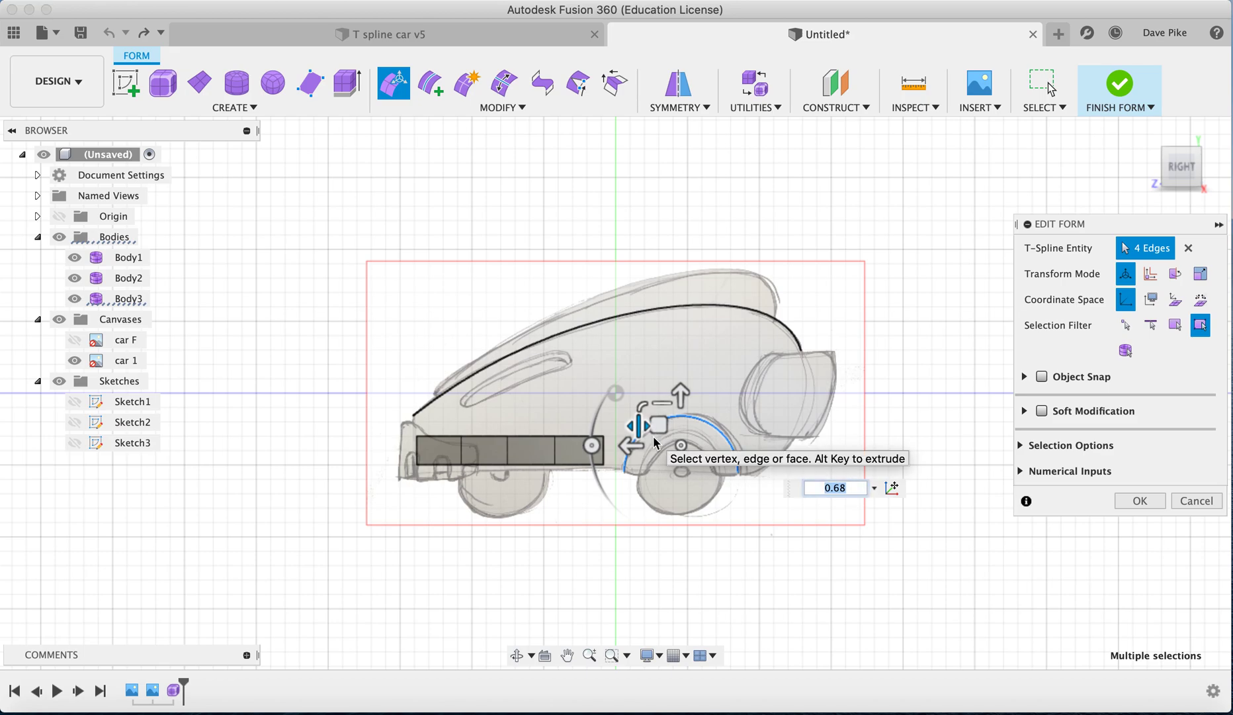
{"action": "left_click", "coordinate": [899, 453]}
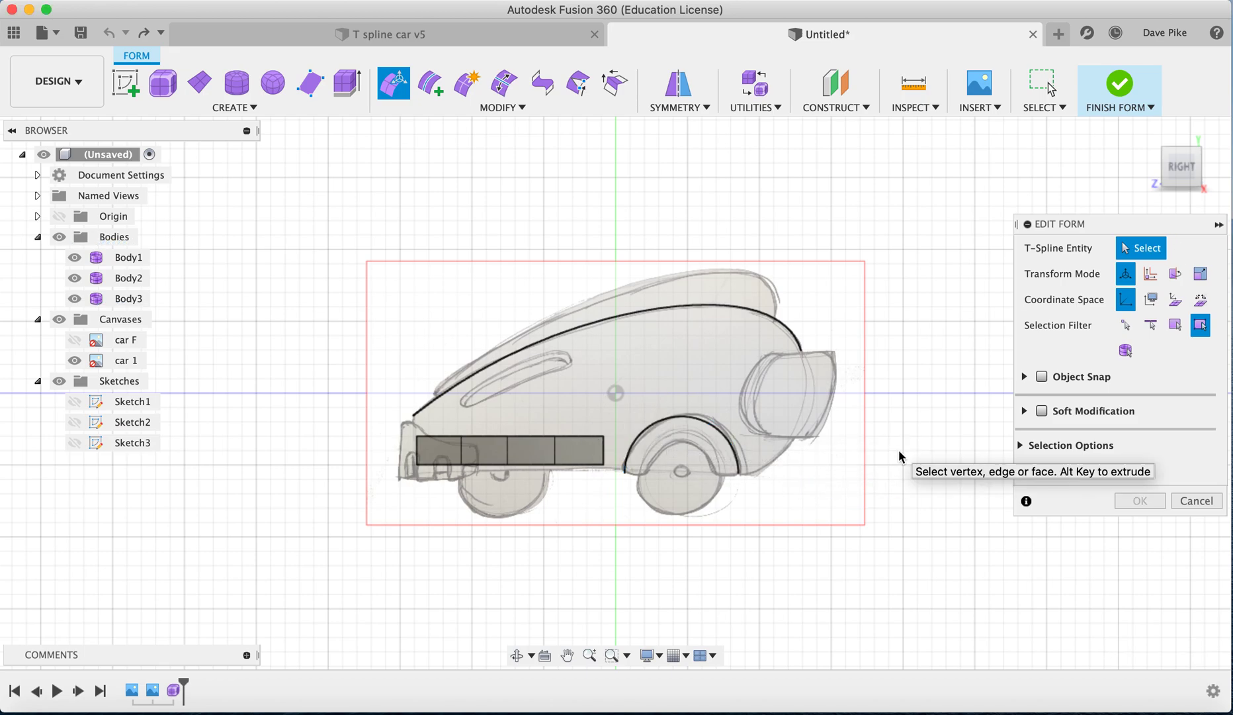
- Reselect the wheel arch's four outward-facing edges and extrude them inward, scaled within the side plane to about 0.595
{"action": "scroll", "coordinate": [705, 395], "scroll_direction": "up", "scroll_amount": 5}
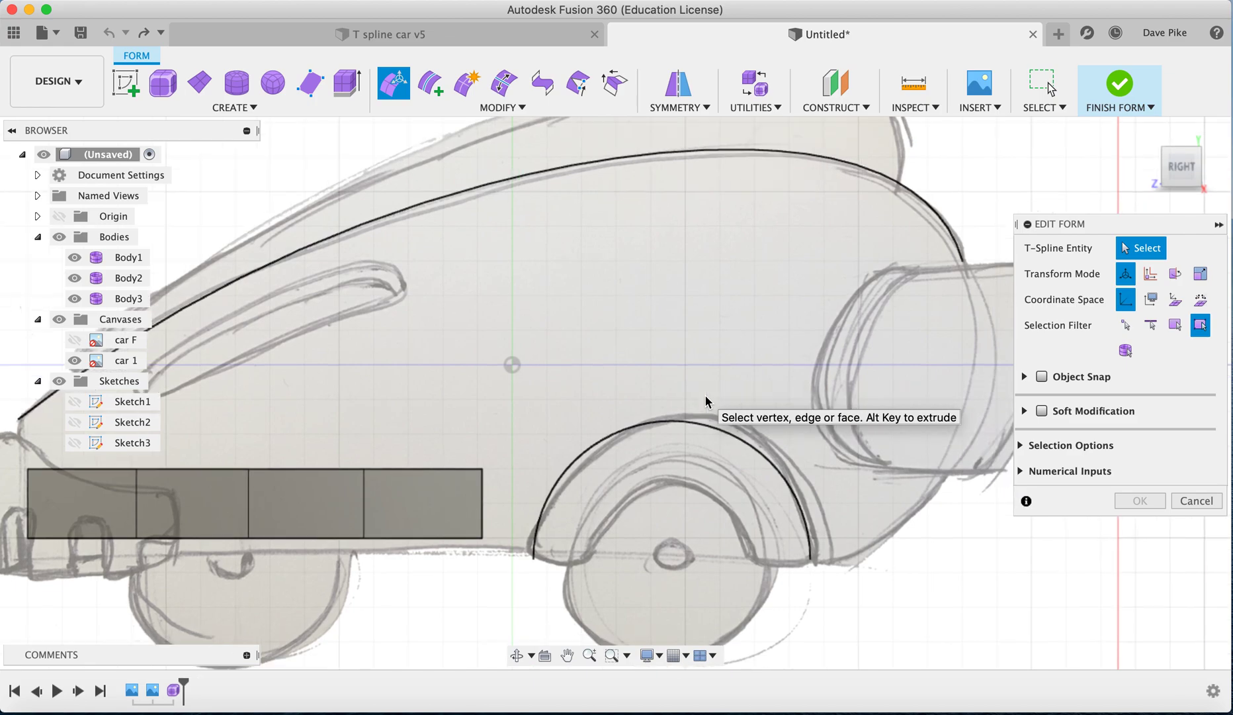
{"action": "left_click", "coordinate": [673, 421]}
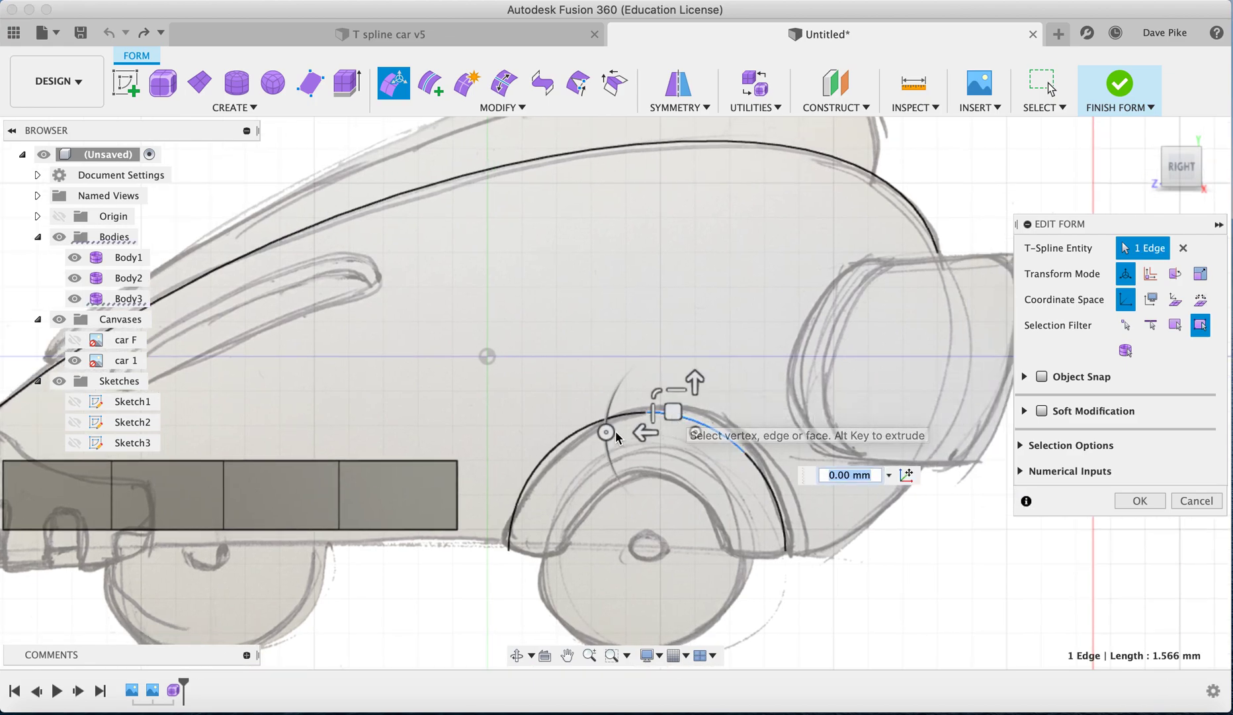
{"action": "double_click", "coordinate": [519, 501]}
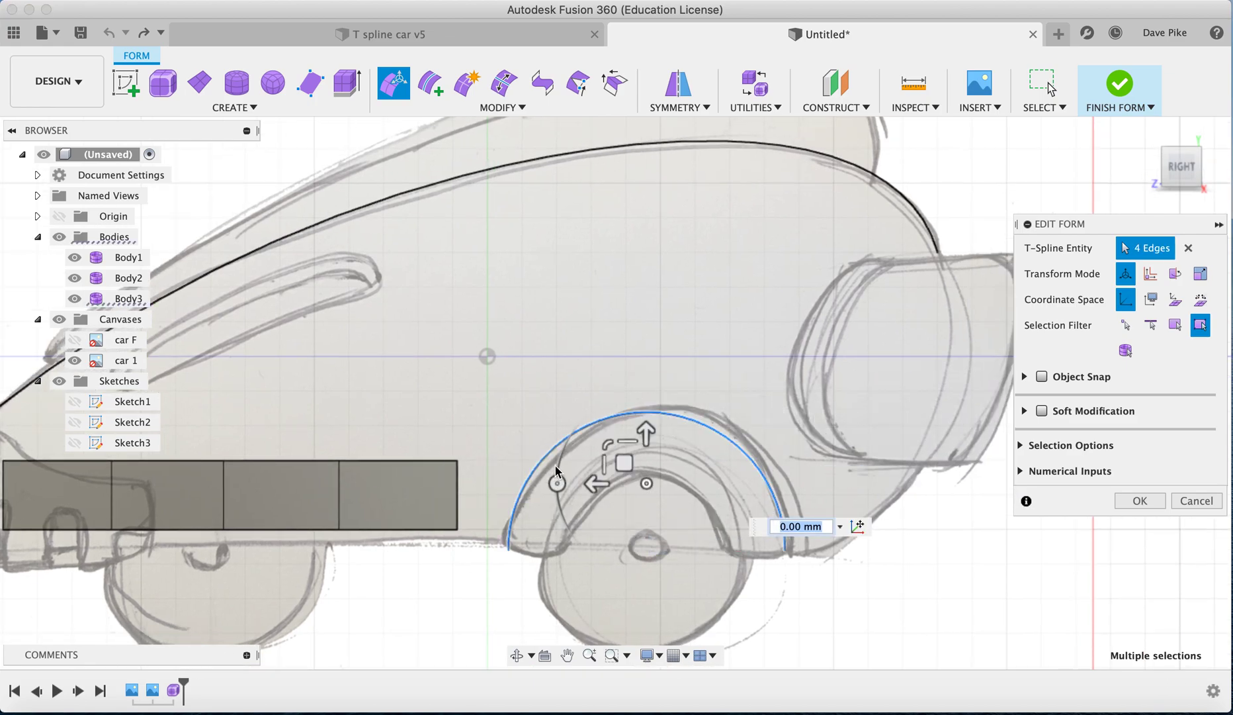
{"action": "mouse_move", "coordinate": [610, 448]}
{"action": "left_mouse_down", "text": "alt"}
{"action": "mouse_move", "coordinate": [614, 438]}
{"action": "mouse_move", "coordinate": [631, 458]}
{"action": "mouse_move", "coordinate": [605, 438]}
{"action": "mouse_move", "coordinate": [634, 458]}
{"action": "mouse_move", "coordinate": [600, 433]}
{"action": "mouse_move", "coordinate": [610, 449]}
{"action": "mouse_move", "coordinate": [578, 440]}
{"action": "mouse_move", "coordinate": [603, 435]}
{"action": "mouse_move", "coordinate": [614, 450]}
{"action": "mouse_move", "coordinate": [607, 438]}
{"action": "left_mouse_up", "text": "alt"}
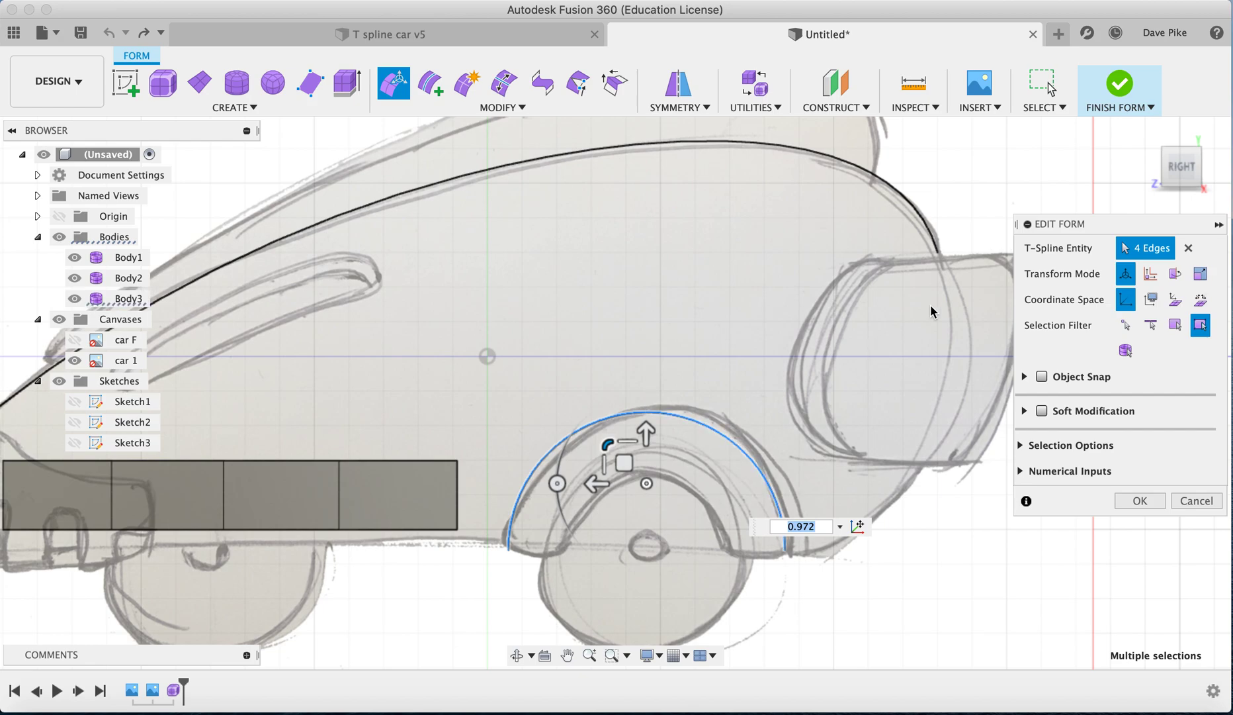
{"action": "left_click", "coordinate": [1155, 139]}
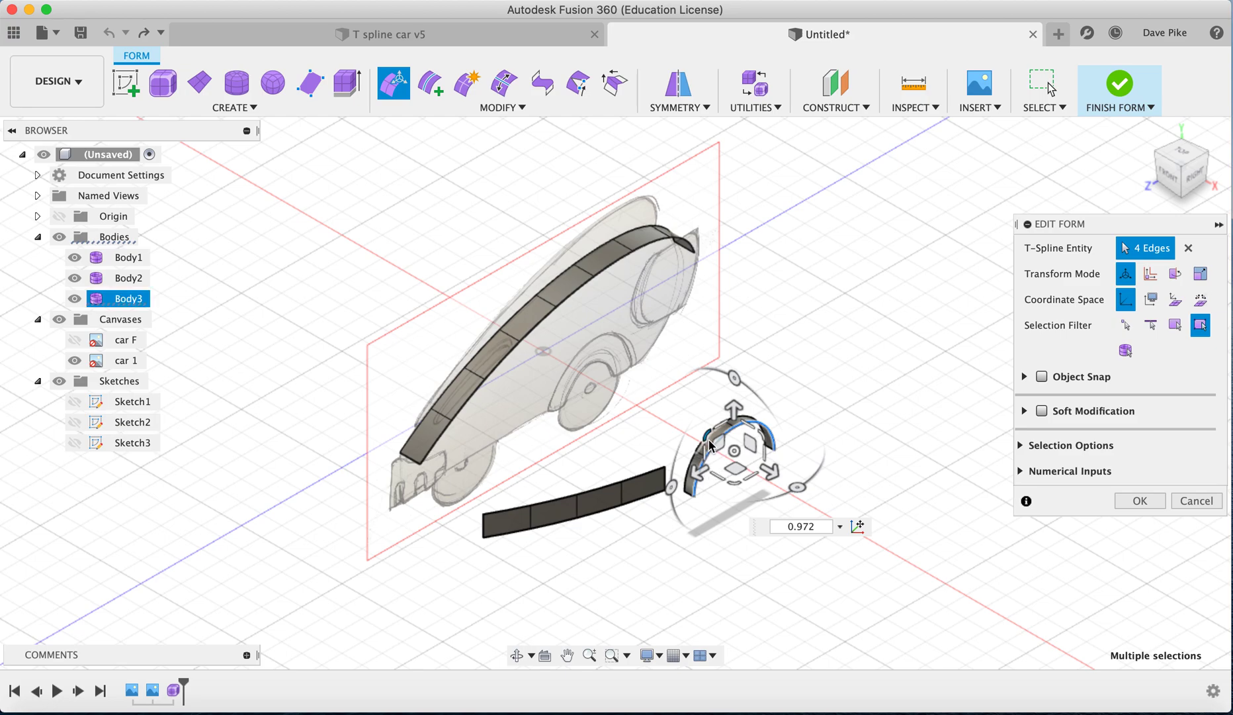
{"action": "mouse_move", "coordinate": [711, 437]}
{"action": "left_mouse_down"}
{"action": "mouse_move", "coordinate": [736, 454]}
{"action": "mouse_move", "coordinate": [726, 450]}
{"action": "left_mouse_up"}
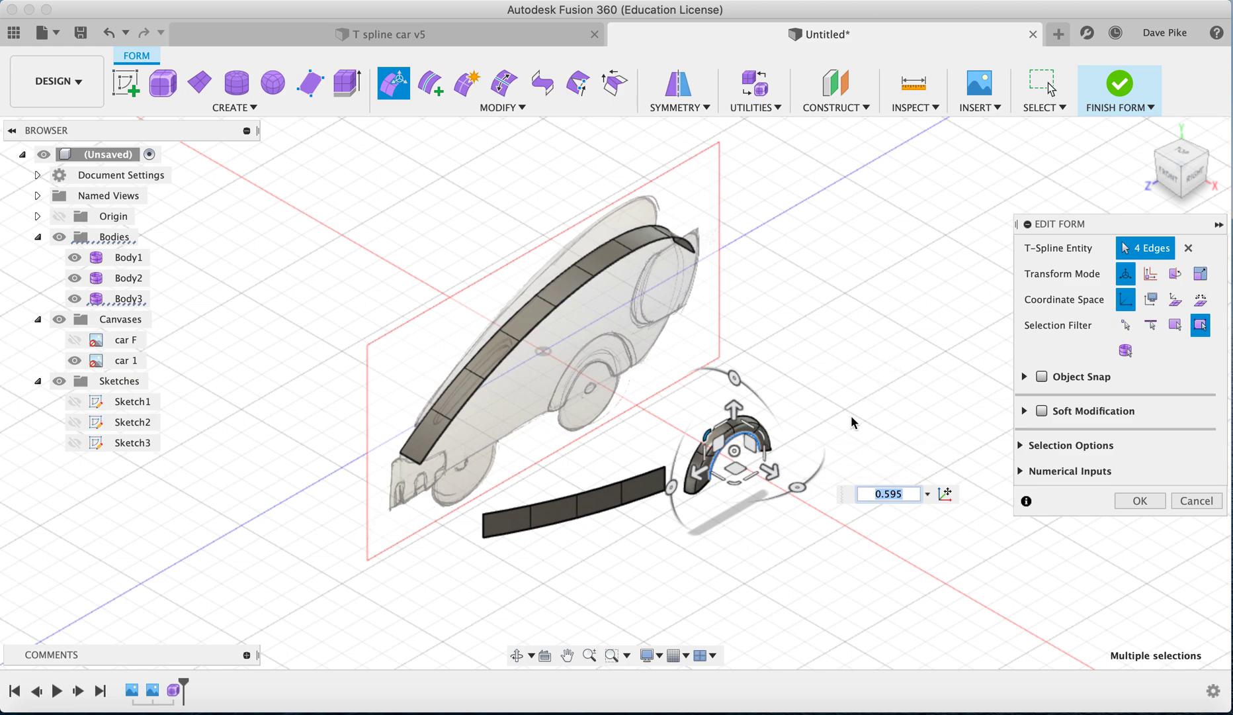
- Shift the arch's new inner edges 0.20 mm outward along X in the front view
{"action": "scroll", "coordinate": [852, 422], "scroll_direction": "up", "scroll_amount": 4}
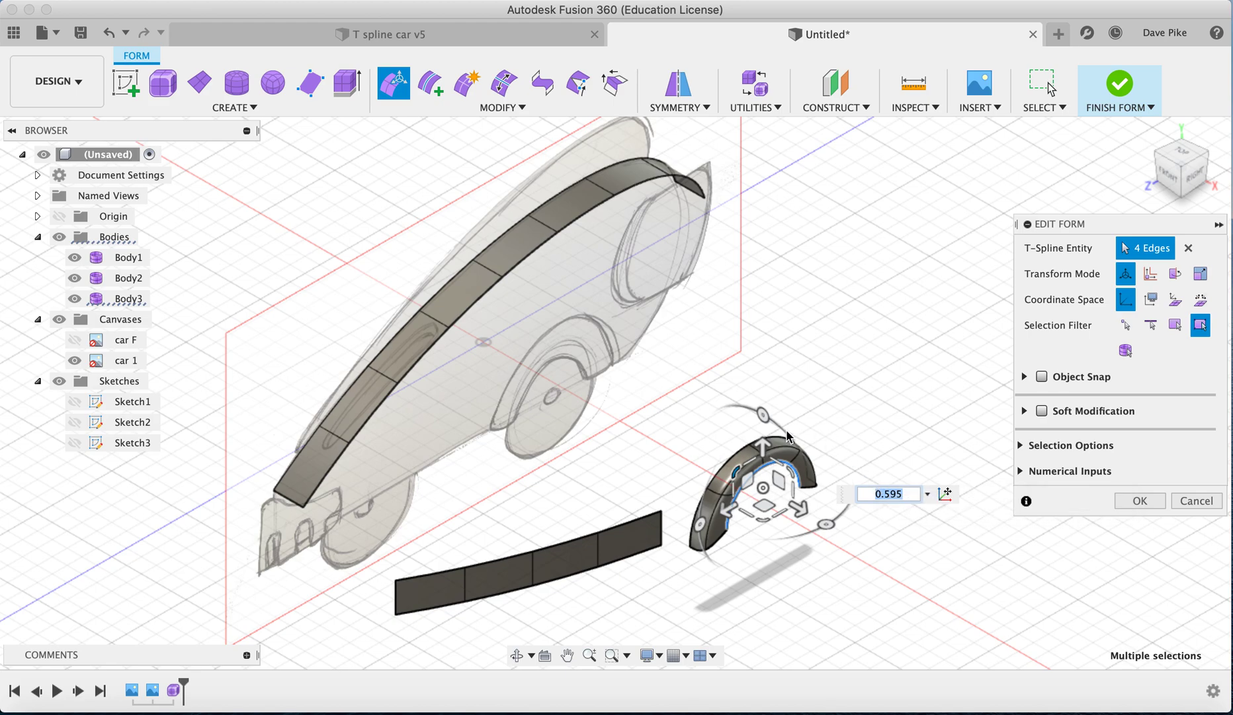
{"action": "scroll", "coordinate": [787, 450], "scroll_direction": "up", "scroll_amount": 5}
{"action": "scroll", "coordinate": [788, 437], "scroll_direction": "down", "scroll_amount": 1}
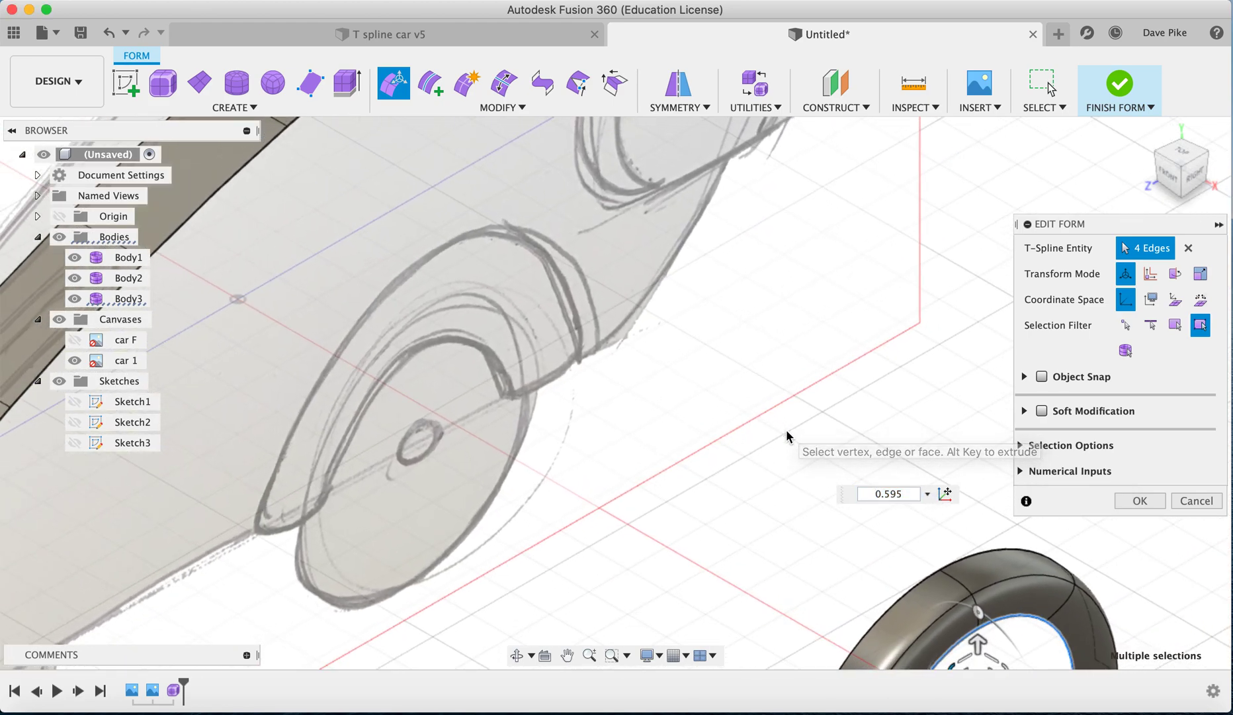
{"action": "scroll", "coordinate": [788, 436], "scroll_direction": "down", "scroll_amount": 5}
{"action": "scroll", "coordinate": [788, 437], "scroll_direction": "right", "scroll_amount": 5}
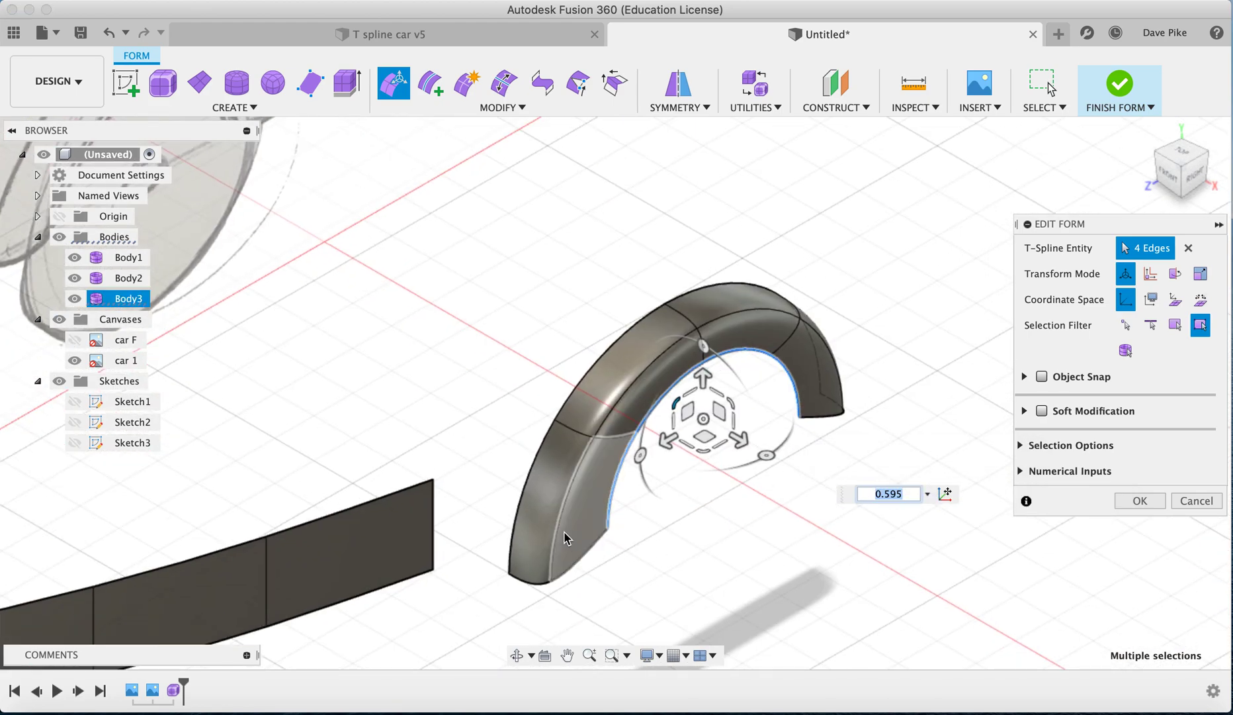
{"action": "left_click", "coordinate": [1167, 175]}
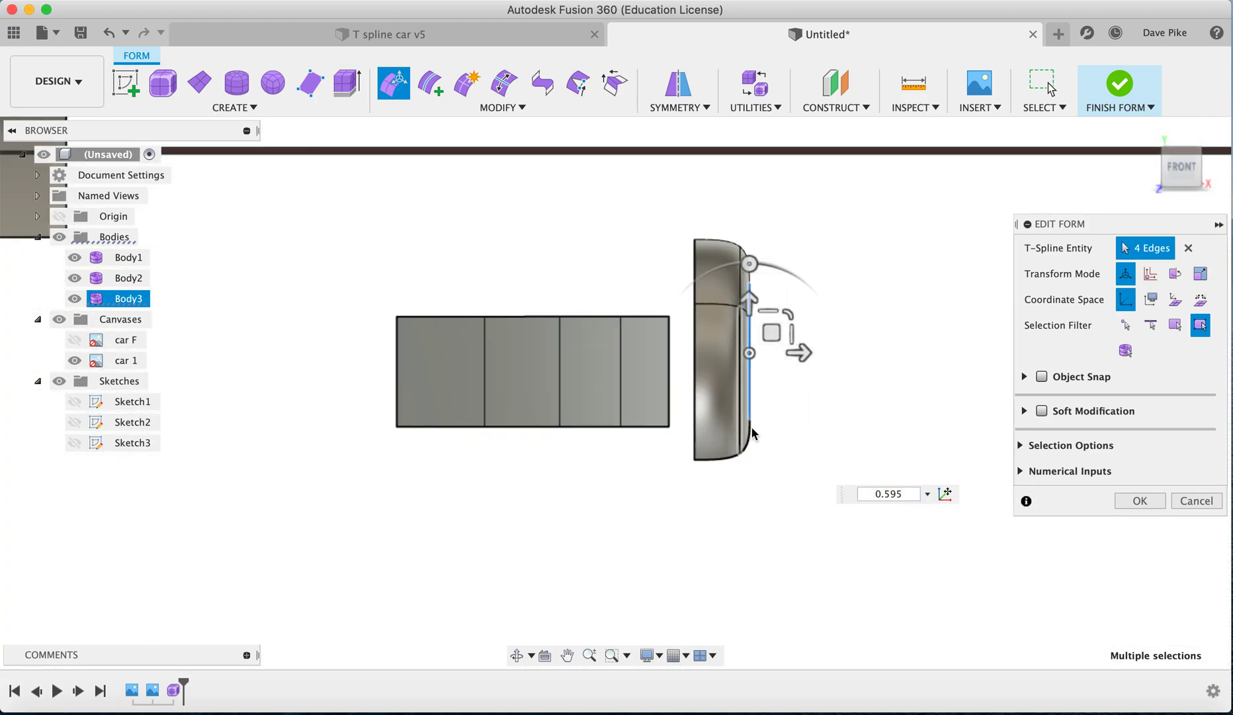
{"action": "left_click_drag", "start_coordinate": [799, 353], "coordinate": [826, 356]}
{"action": "left_click_drag", "start_coordinate": [827, 354], "coordinate": [825, 353]}
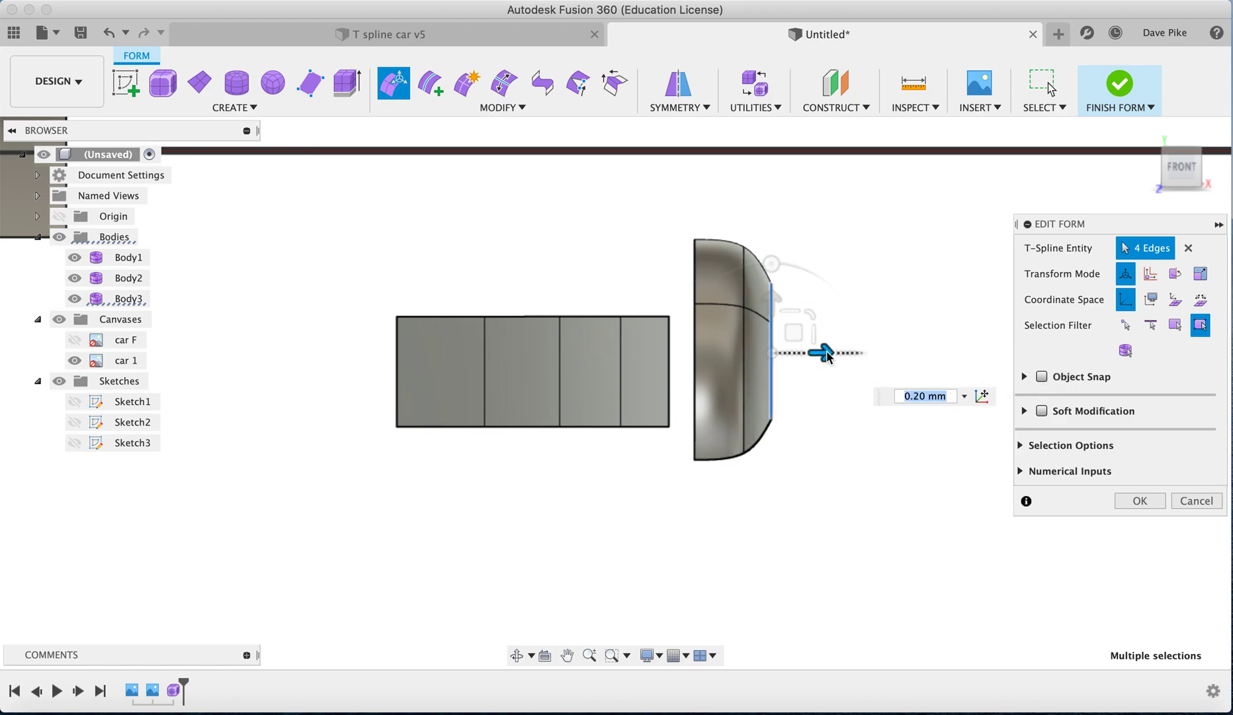
- Move the lower end vertex of the arch's inner edge down by 0.30 mm
{"action": "left_click", "coordinate": [771, 419]}
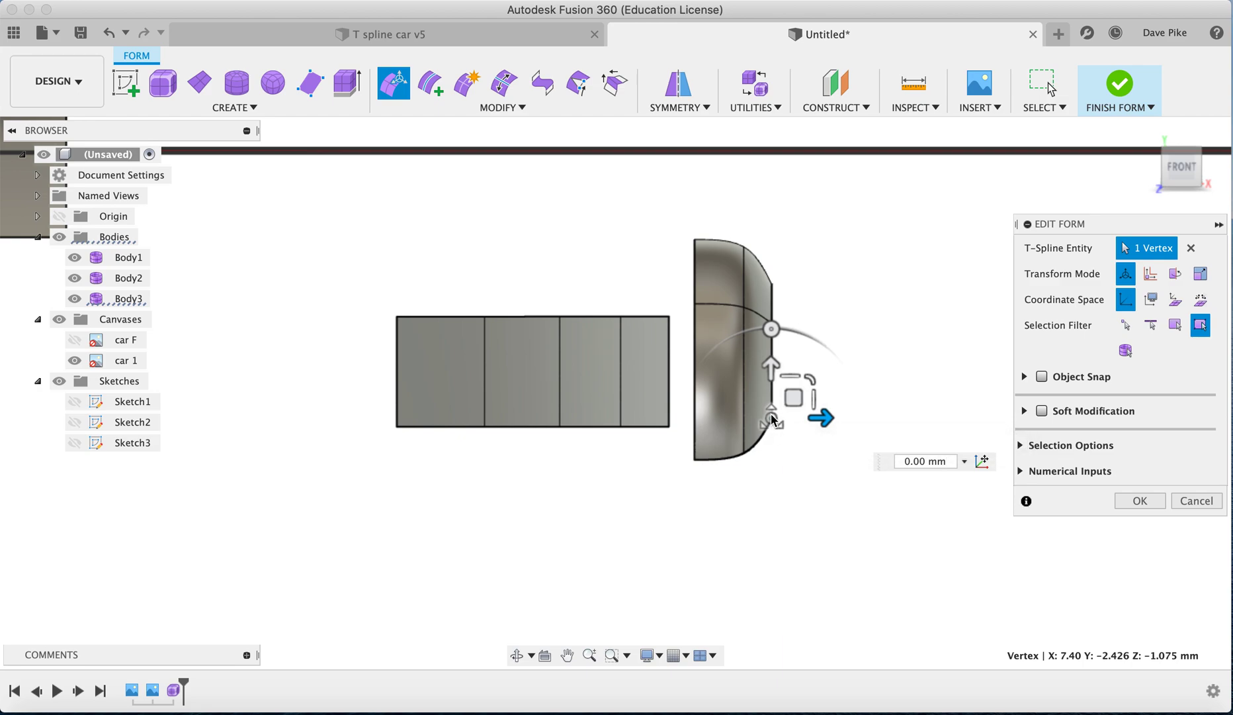
{"action": "left_click_drag", "start_coordinate": [771, 364], "coordinate": [773, 401]}
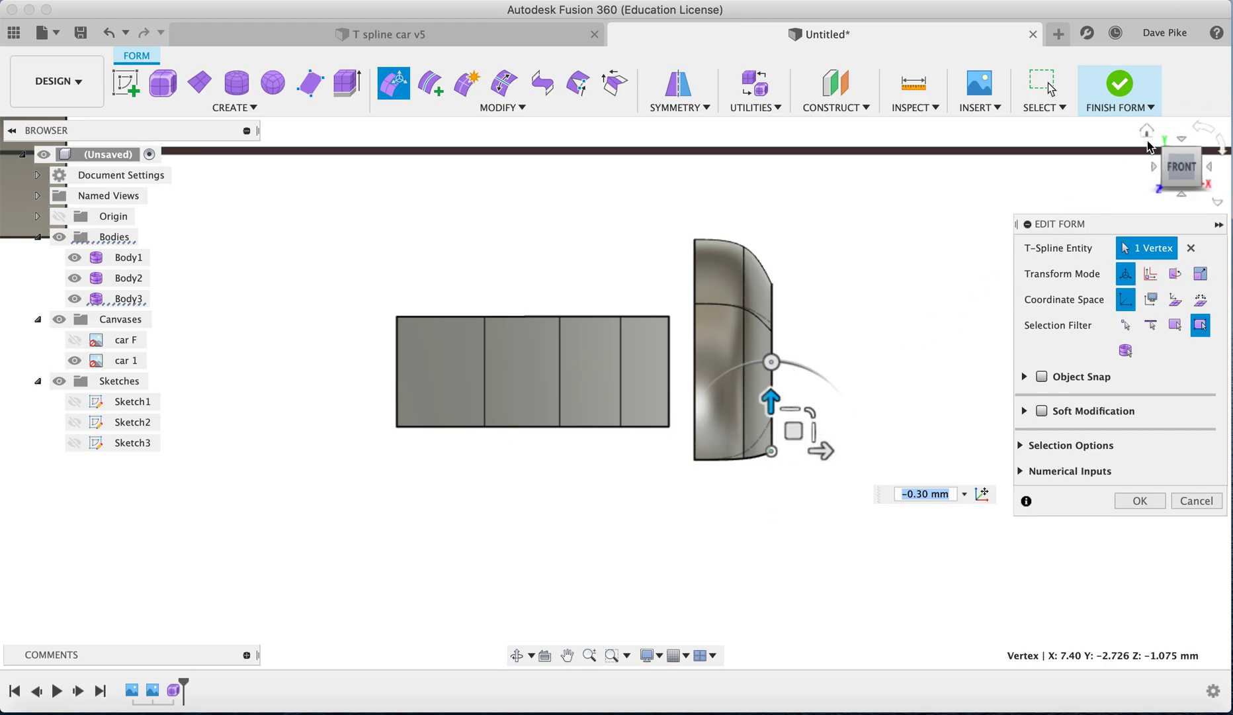
{"action": "left_click", "coordinate": [1148, 129]}
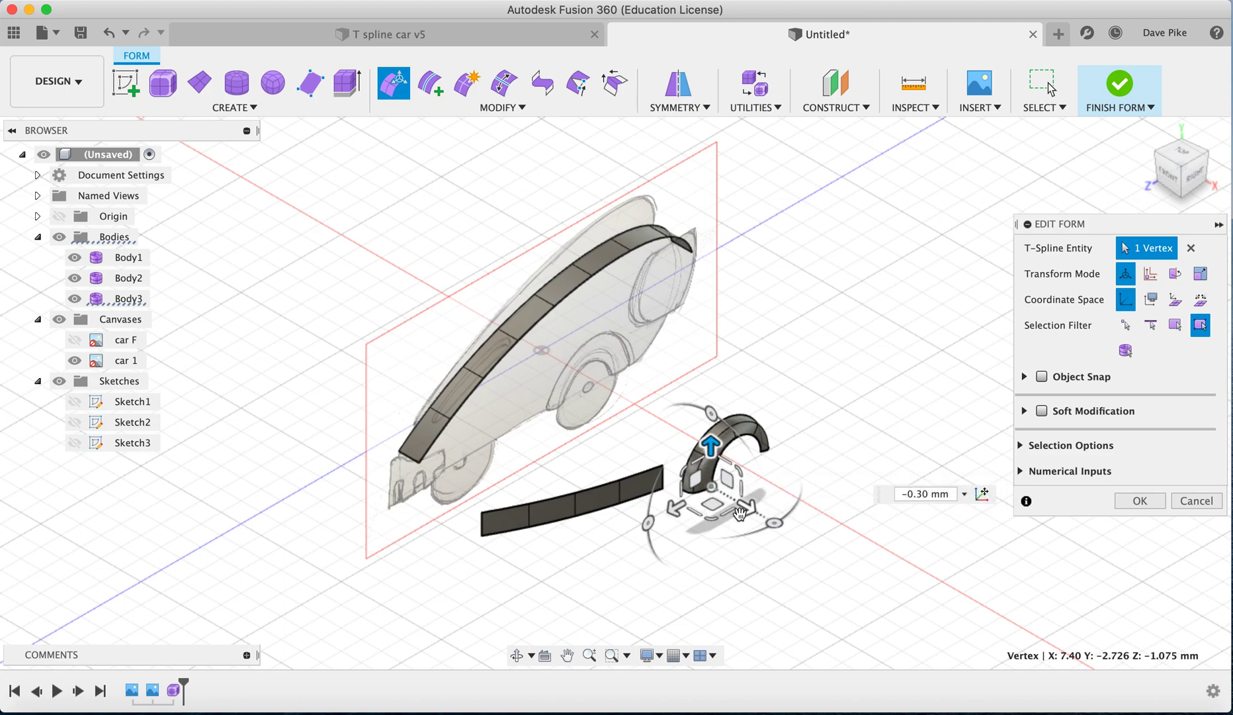
{"action": "left_click", "coordinate": [498, 536]}
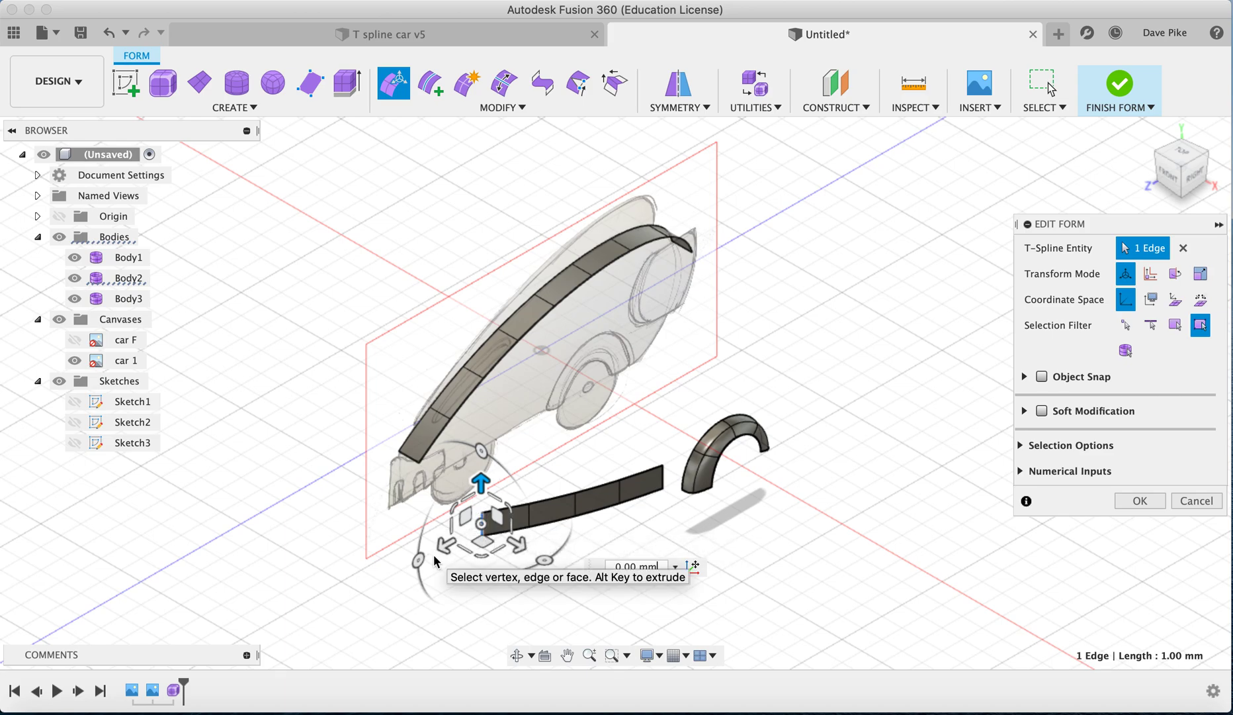
{"action": "scroll", "coordinate": [435, 562], "scroll_direction": "up", "scroll_amount": 1}
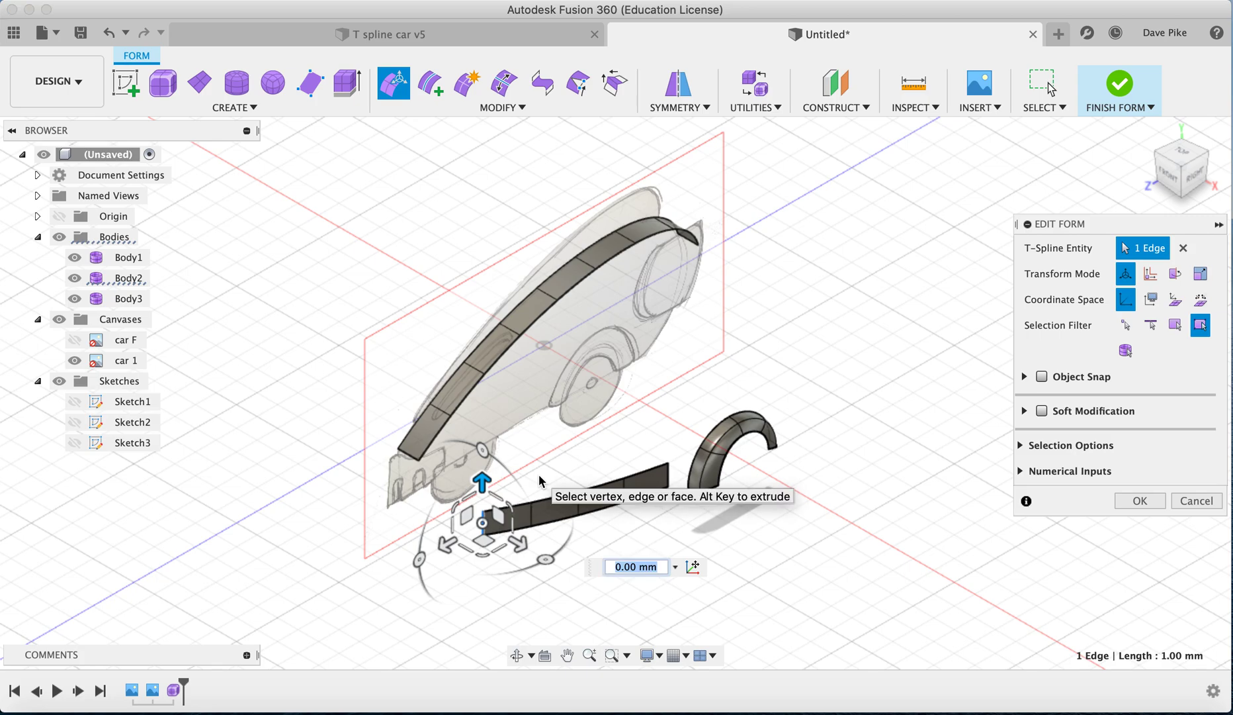
{"action": "key", "text": "Tab"}
{"action": "left_click", "coordinate": [796, 618]}
{"action": "scroll", "coordinate": [527, 497], "scroll_direction": "up", "scroll_amount": 5}
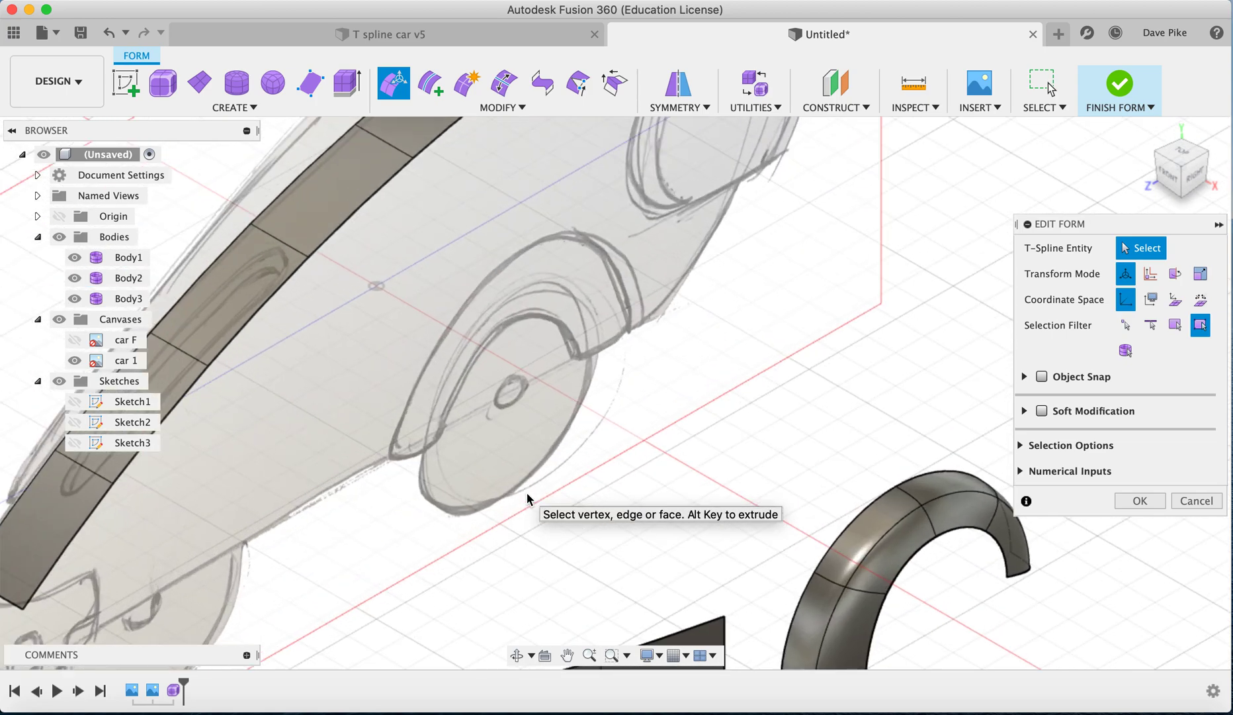
- Try extruding the front end edge of the lower side strip straight forward, and undo the extrusion
{"action": "scroll", "coordinate": [527, 497], "scroll_direction": "down", "scroll_amount": 3}
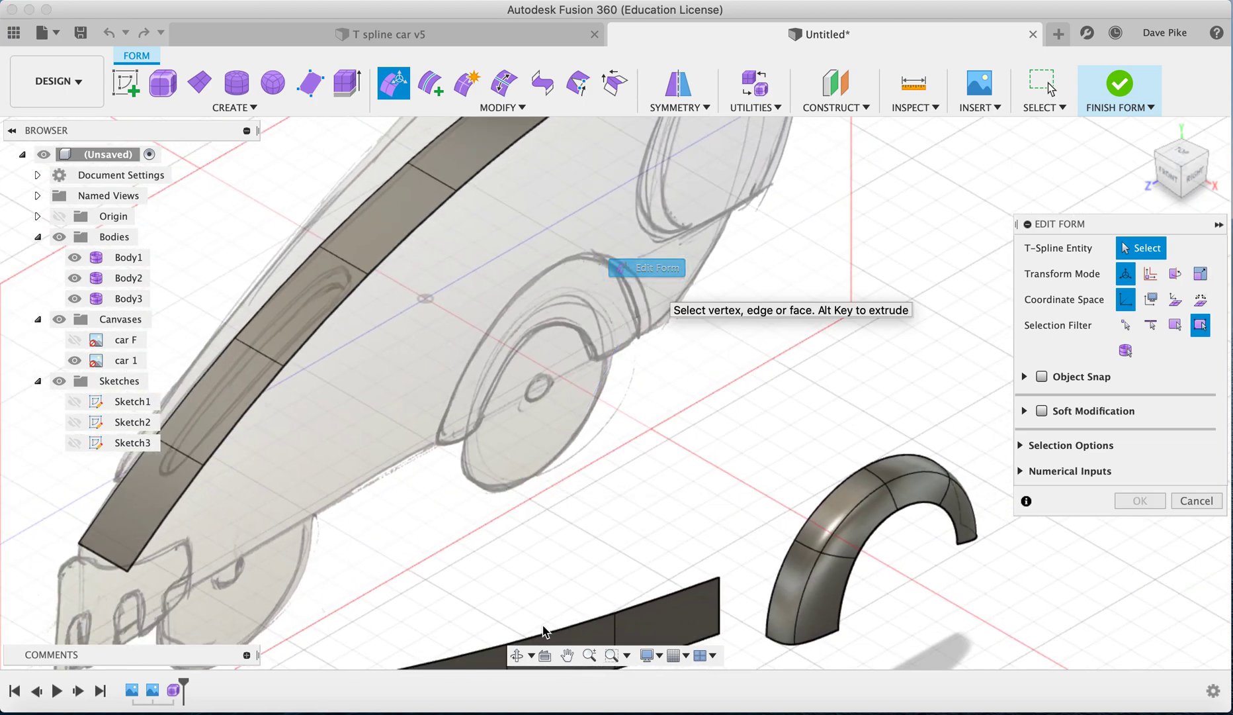
{"action": "scroll", "coordinate": [546, 600], "scroll_direction": "up", "scroll_amount": 5}
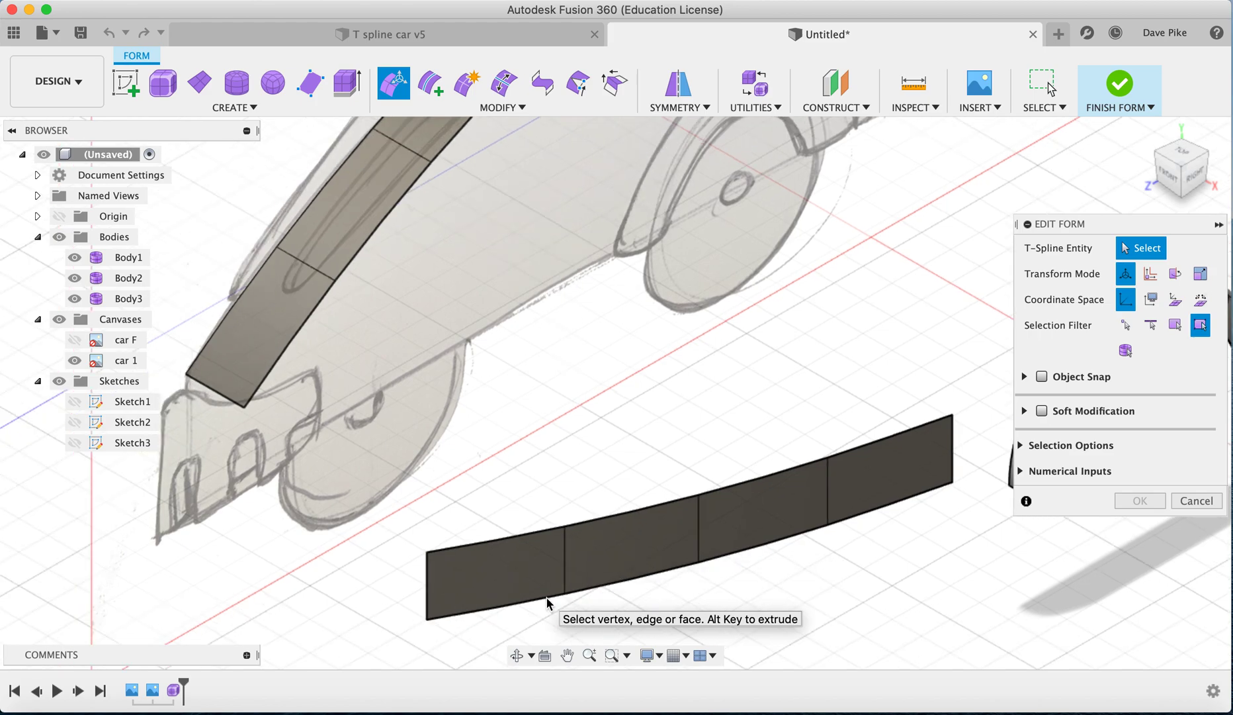
{"action": "left_click", "coordinate": [471, 523]}
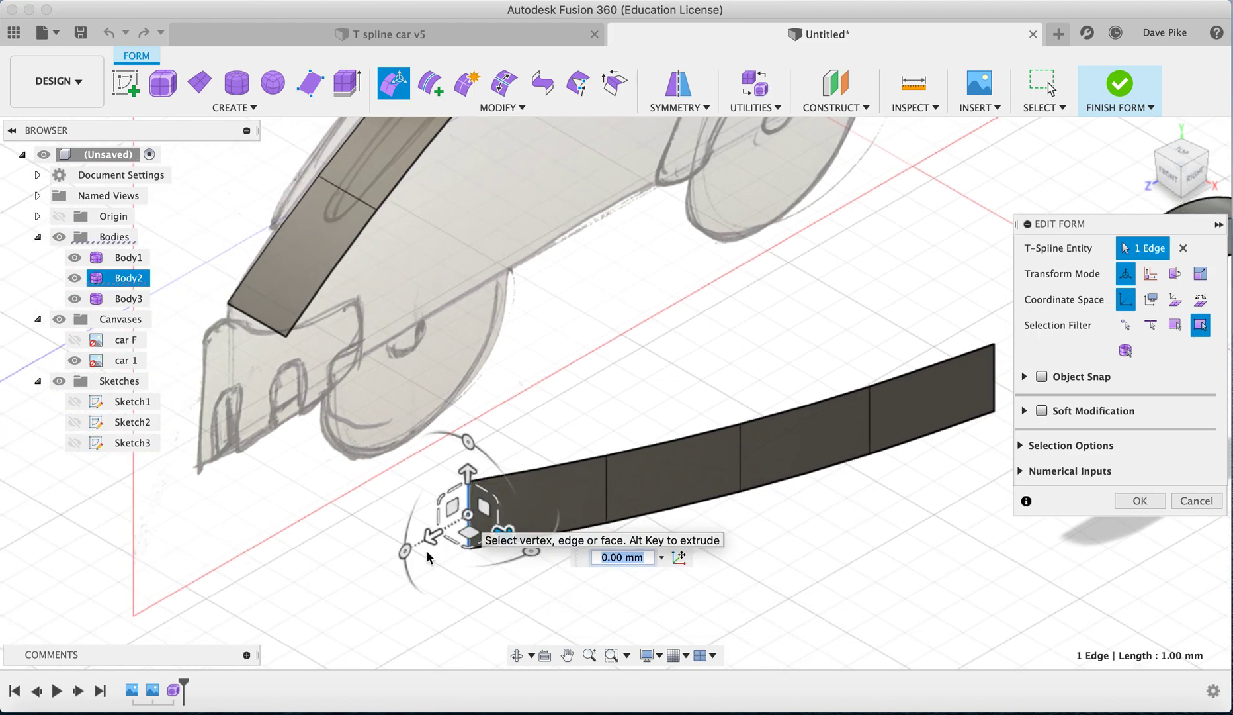
{"action": "left_click_drag", "start_coordinate": [432, 539], "coordinate": [320, 601]}
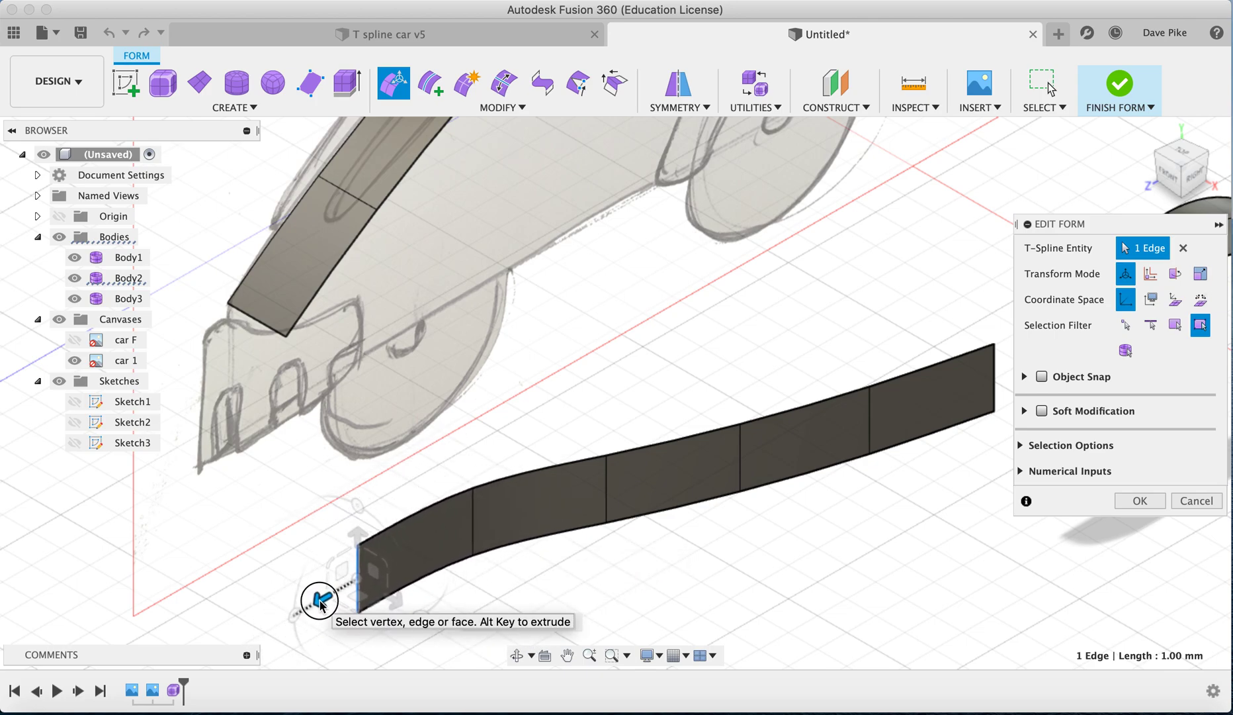
{"action": "key", "text": "super+z"}
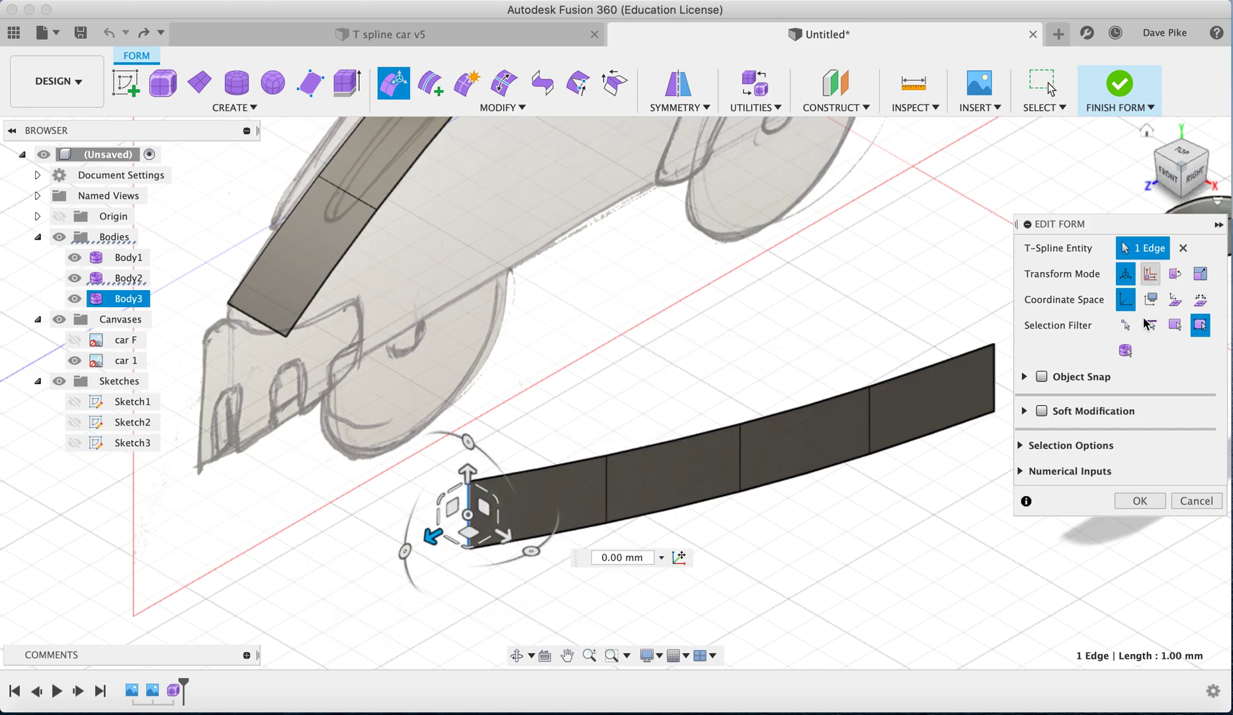
- Finish the form edit and delete the wheel arch's four side faces, keeping only its narrow outer strip
{"action": "left_click", "coordinate": [1139, 500]}
{"action": "left_click", "coordinate": [756, 461]}
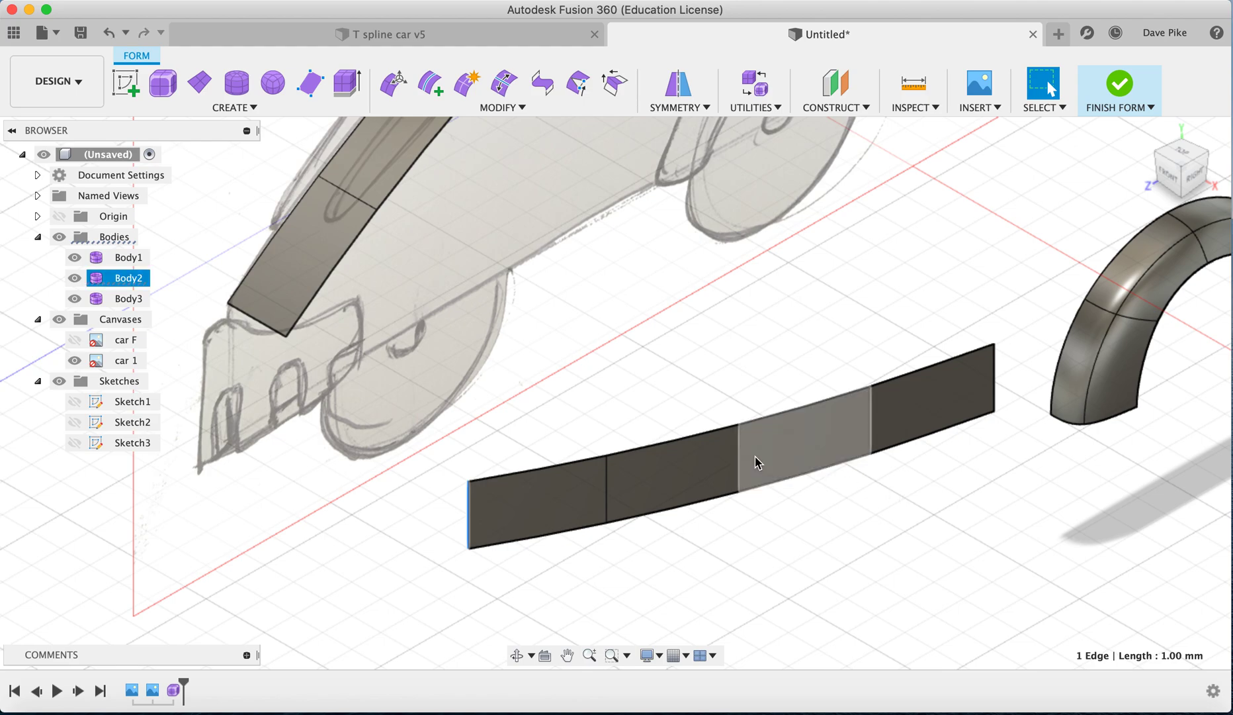
{"action": "scroll", "coordinate": [755, 456], "scroll_direction": "down", "scroll_amount": 5}
{"action": "scroll", "coordinate": [756, 456], "scroll_direction": "right", "scroll_amount": 5}
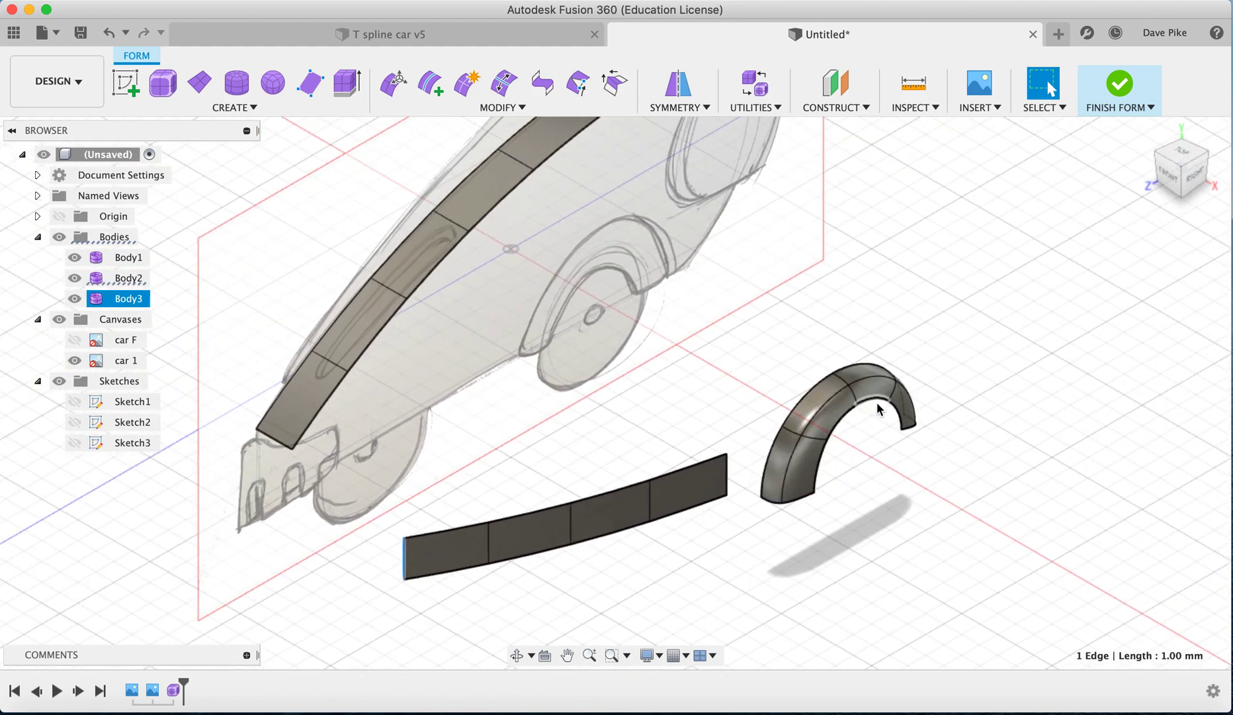
{"action": "left_click", "coordinate": [806, 476]}
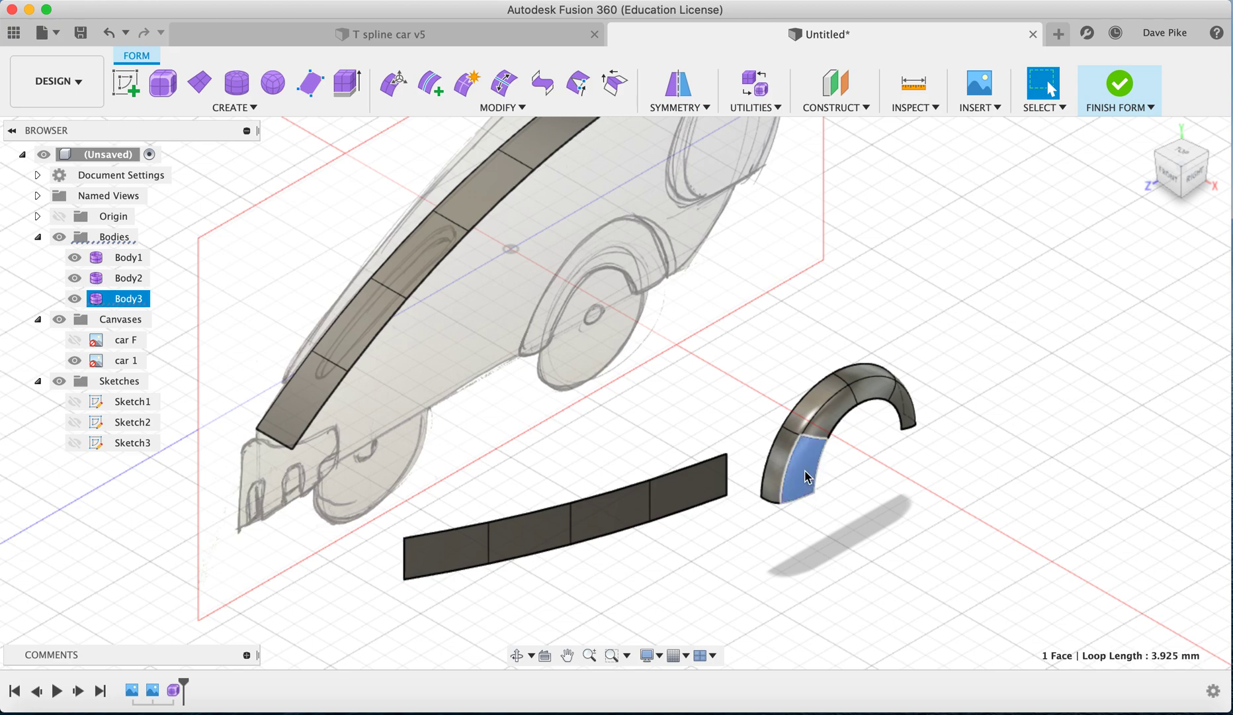
{"action": "key", "text": "Delete"}
{"action": "left_click", "coordinate": [833, 414]}
{"action": "key", "text": "Delete"}
{"action": "left_click", "coordinate": [872, 394]}
{"action": "key", "text": "Delete"}
{"action": "left_click", "coordinate": [905, 411]}
{"action": "key", "text": "Delete"}
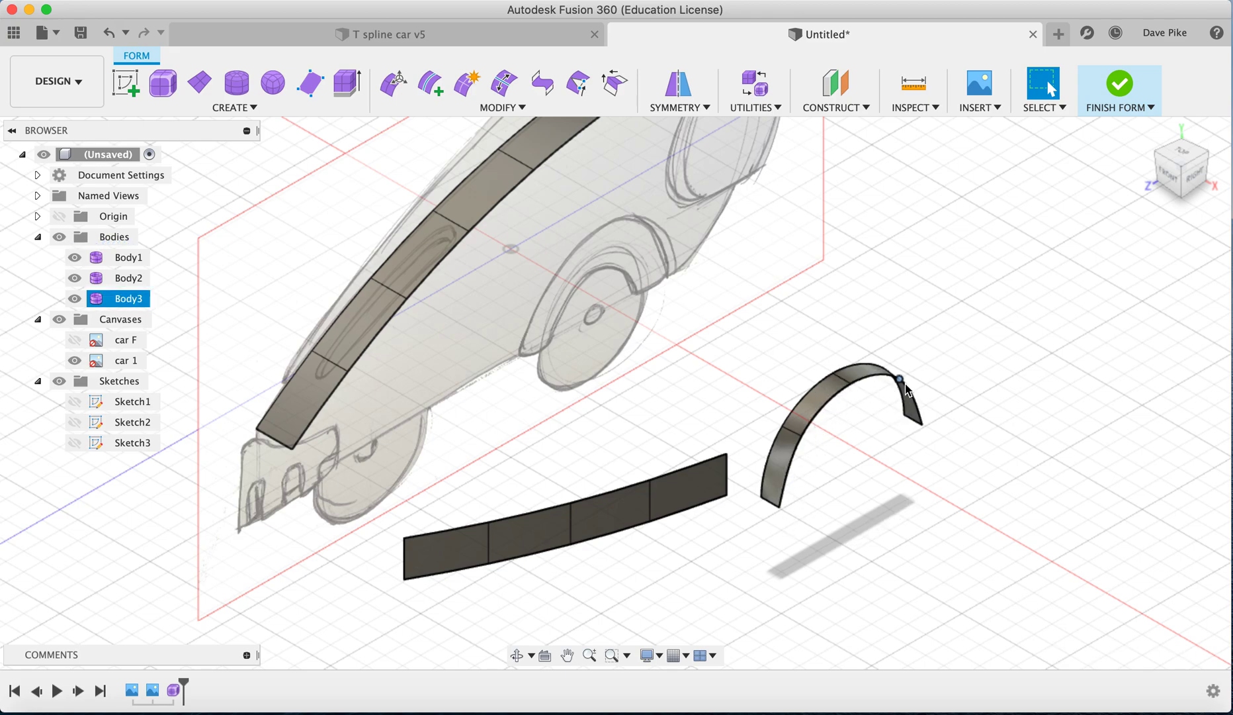
- Try deleting a cross edge in the front half of the wheel arch strip, and undo the deletion
{"action": "left_click", "coordinate": [792, 433]}
{"action": "key", "text": "Delete"}
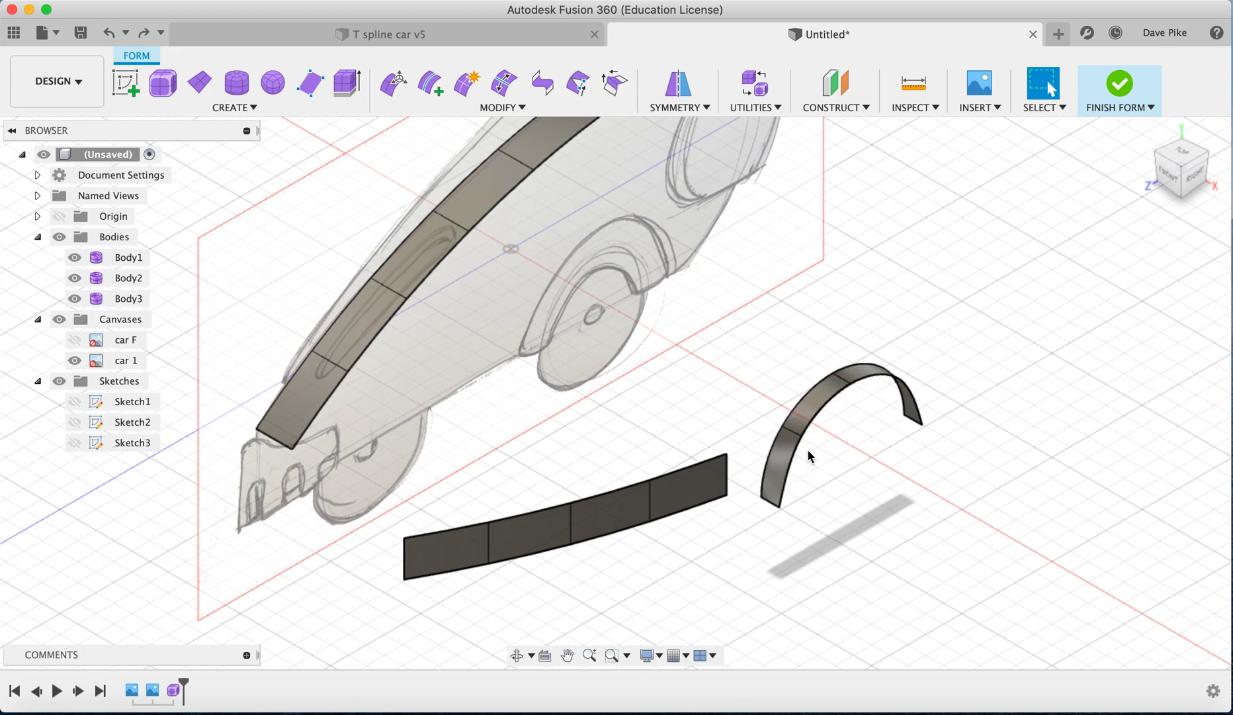
{"action": "left_click", "coordinate": [802, 436]}
{"action": "key", "text": "Delete"}
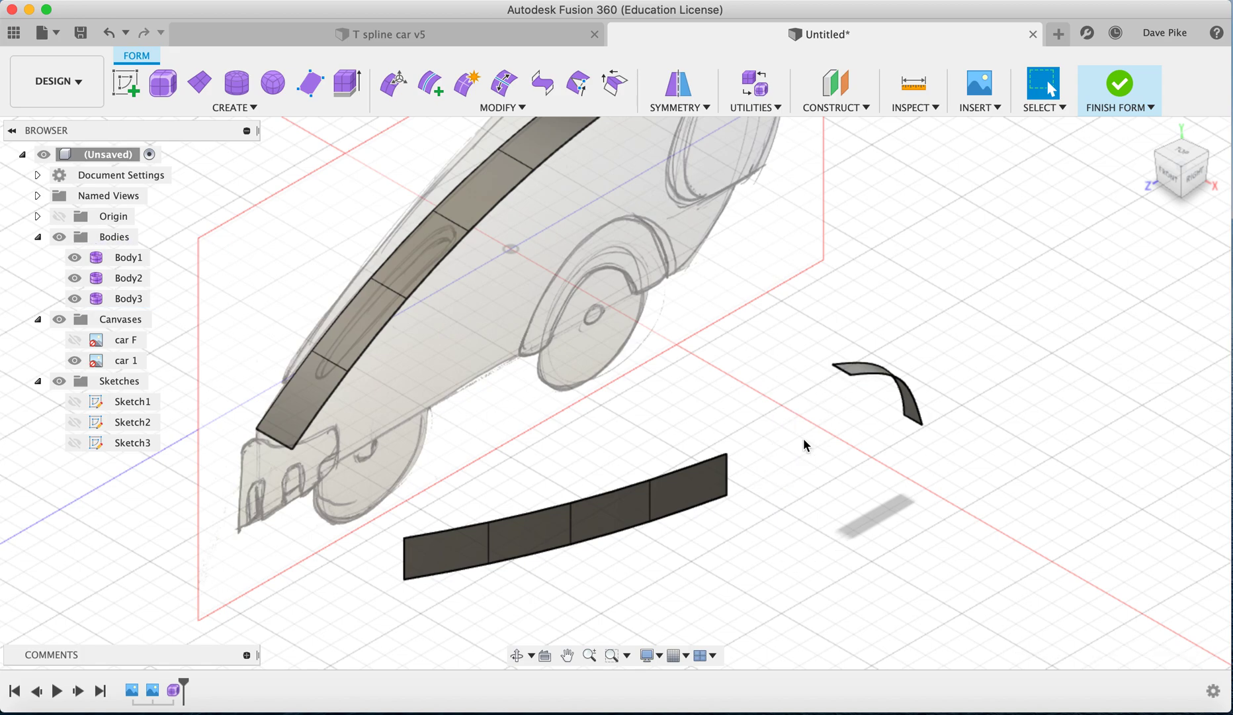
{"action": "key", "text": "super+z"}
{"action": "left_click", "coordinate": [568, 445]}
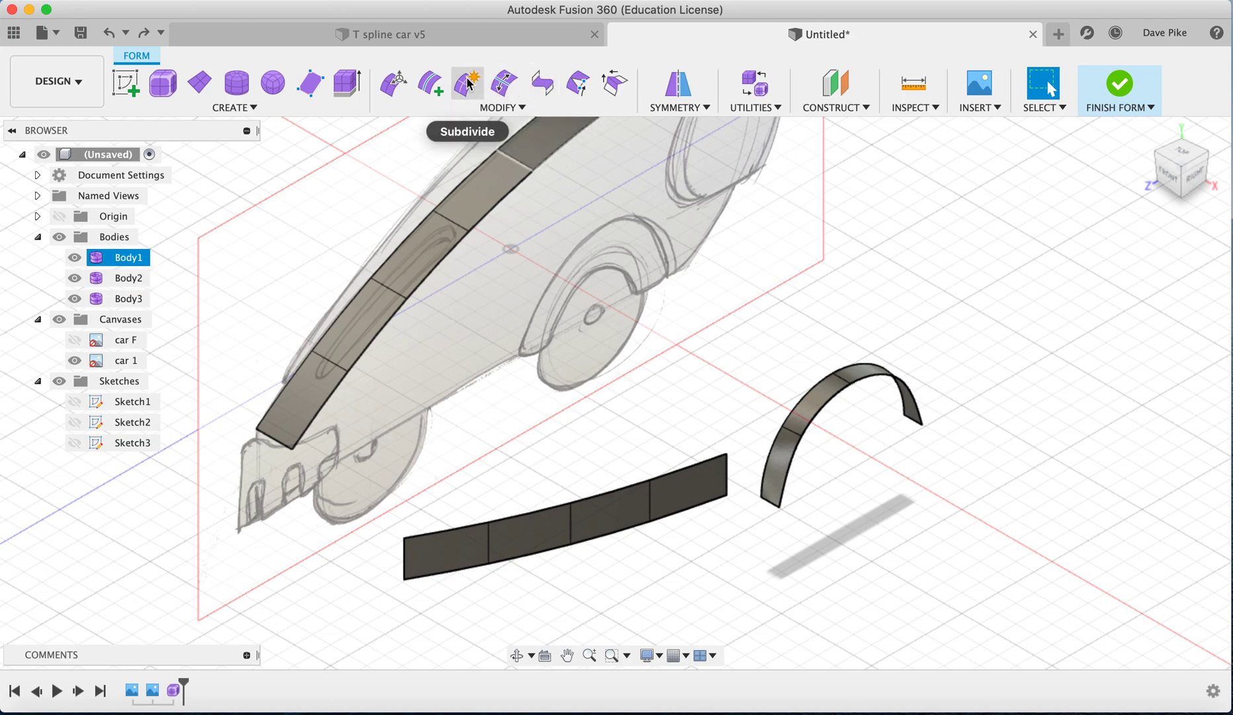
- Start a Bridge with the front four side edges of the body's centre strip as side one
{"action": "left_click", "coordinate": [490, 108]}
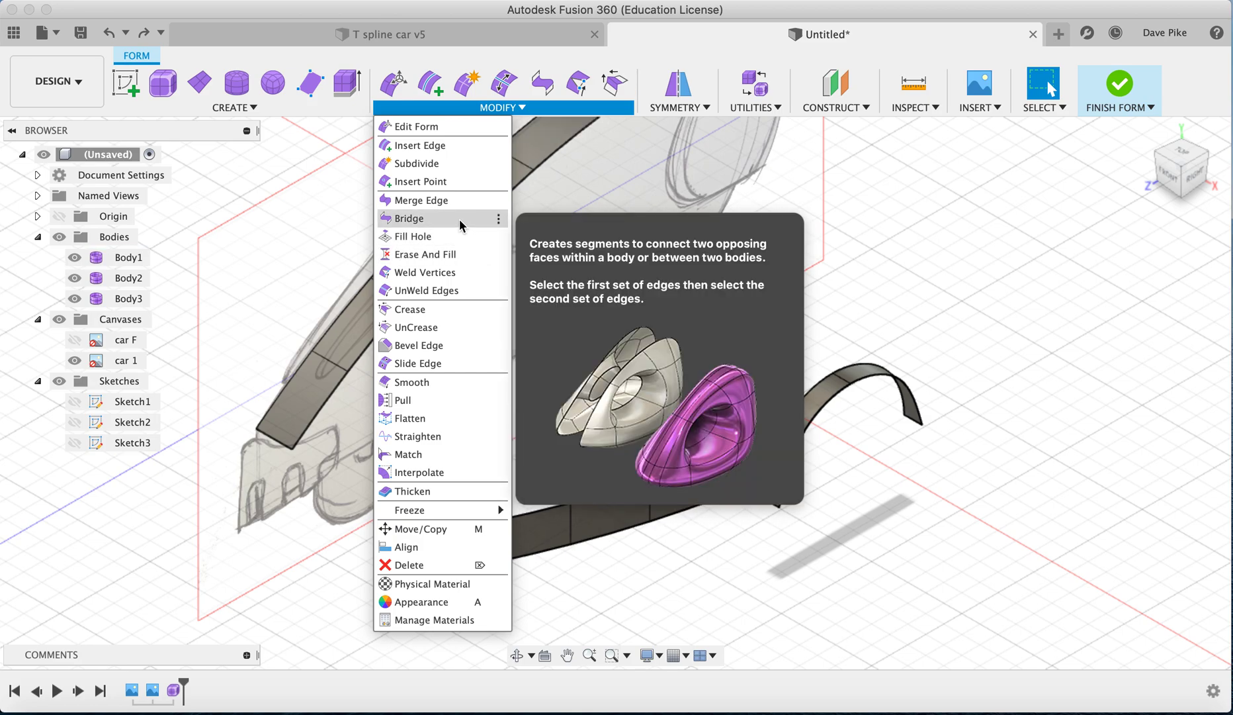
{"action": "left_click", "coordinate": [460, 219]}
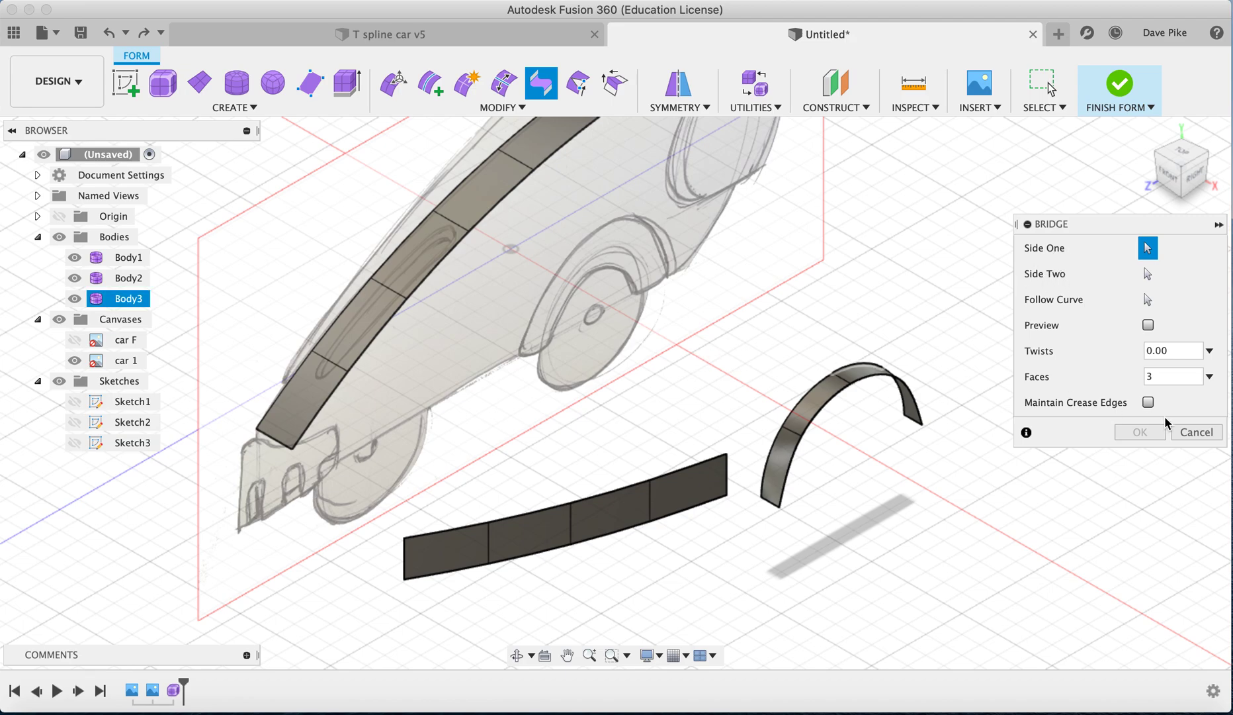
{"action": "left_click", "coordinate": [335, 390]}
{"action": "left_click", "coordinate": [366, 345]}
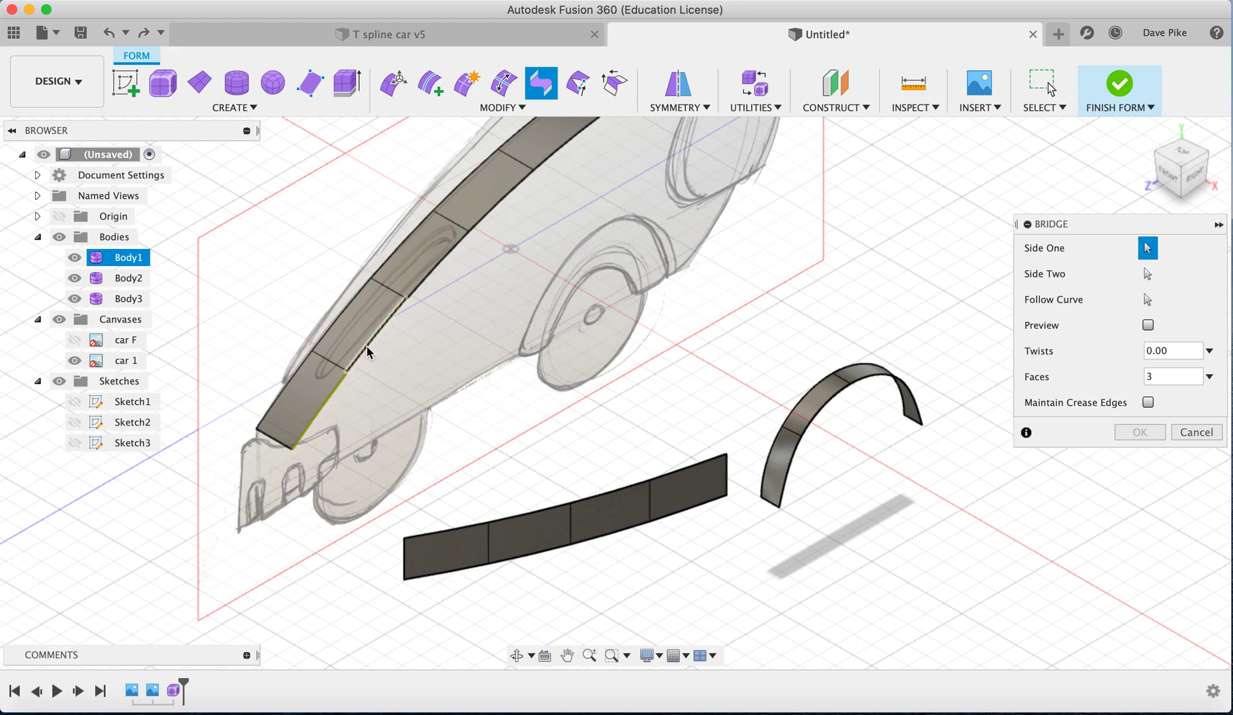
{"action": "left_click", "coordinate": [424, 279]}
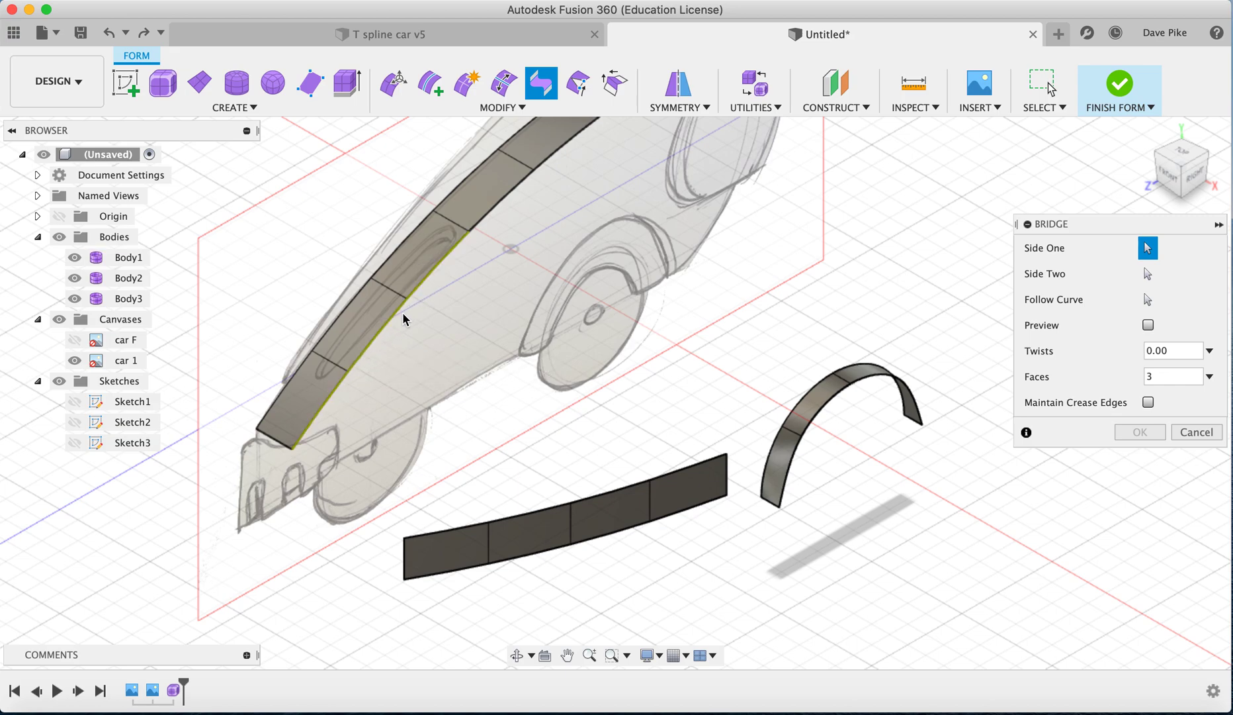
{"action": "left_click", "coordinate": [498, 205]}
- Bridge them to the four upper edges of the lower side strip, with the preview on and 2 faces
{"action": "left_click", "coordinate": [457, 531]}
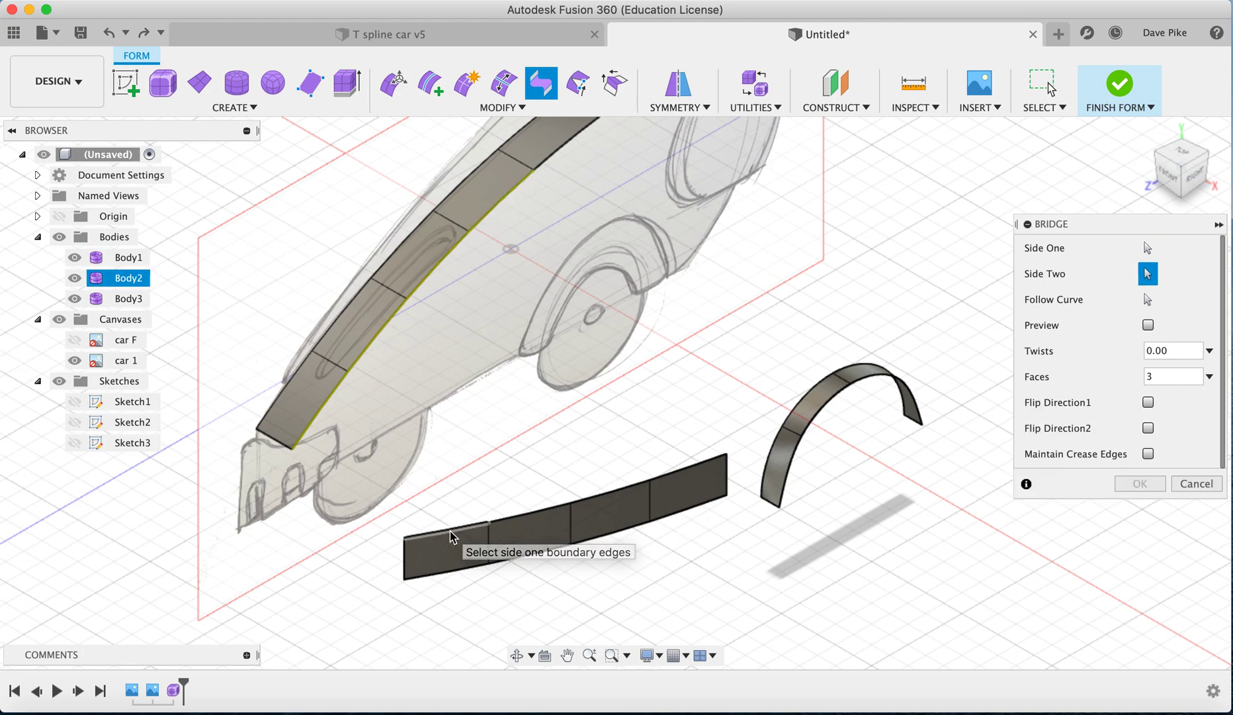
{"action": "left_click", "coordinate": [523, 521]}
{"action": "left_click", "coordinate": [622, 496]}
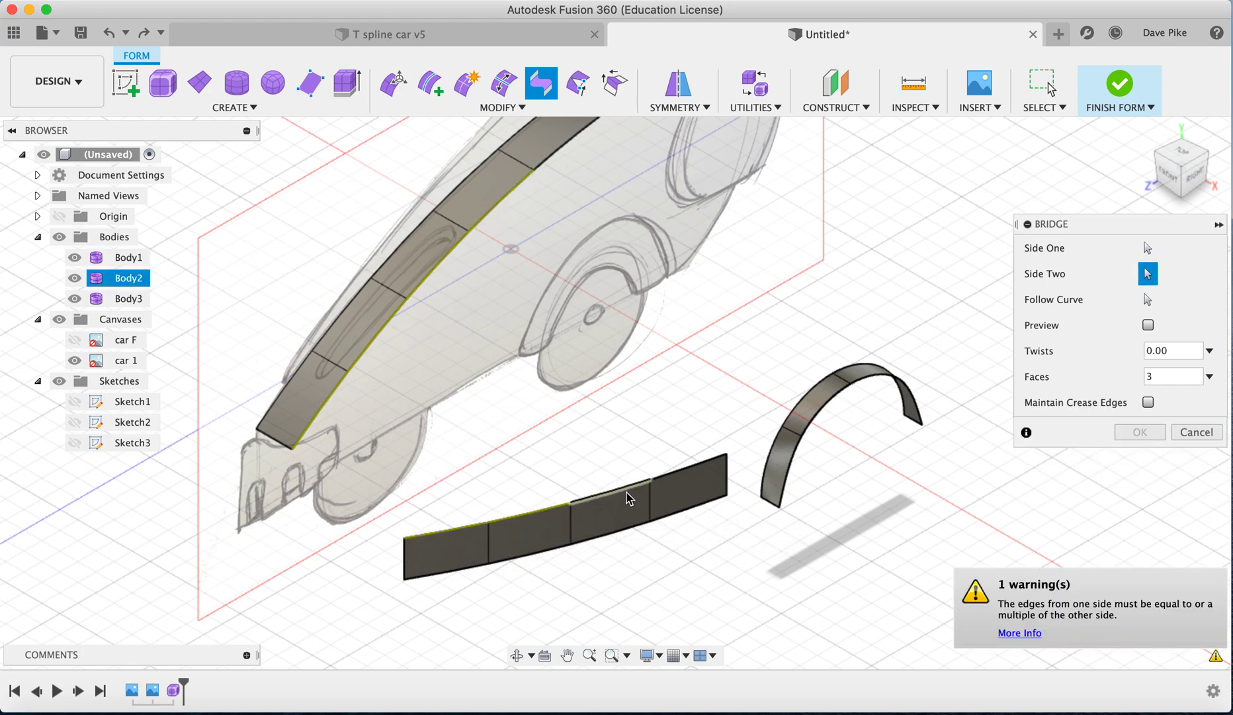
{"action": "left_click", "coordinate": [681, 476]}
{"action": "left_click", "coordinate": [1148, 325]}
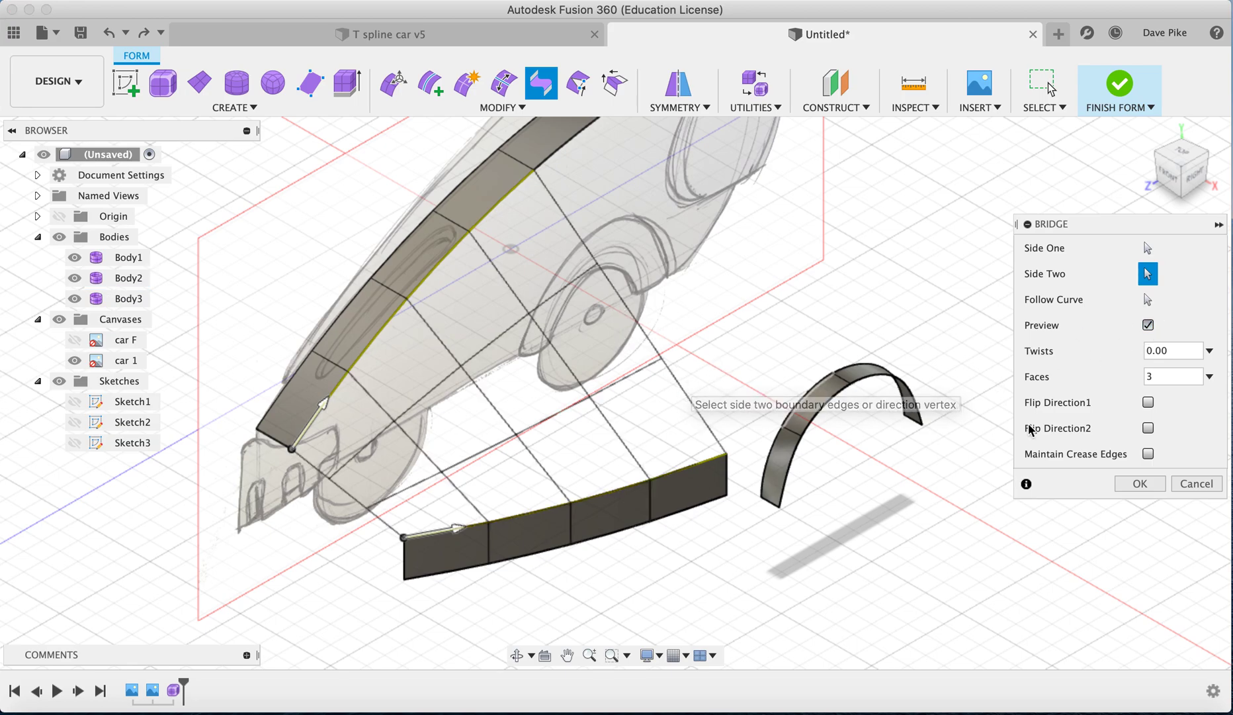
{"action": "left_click", "coordinate": [1209, 377]}
{"action": "left_click", "coordinate": [1184, 414]}
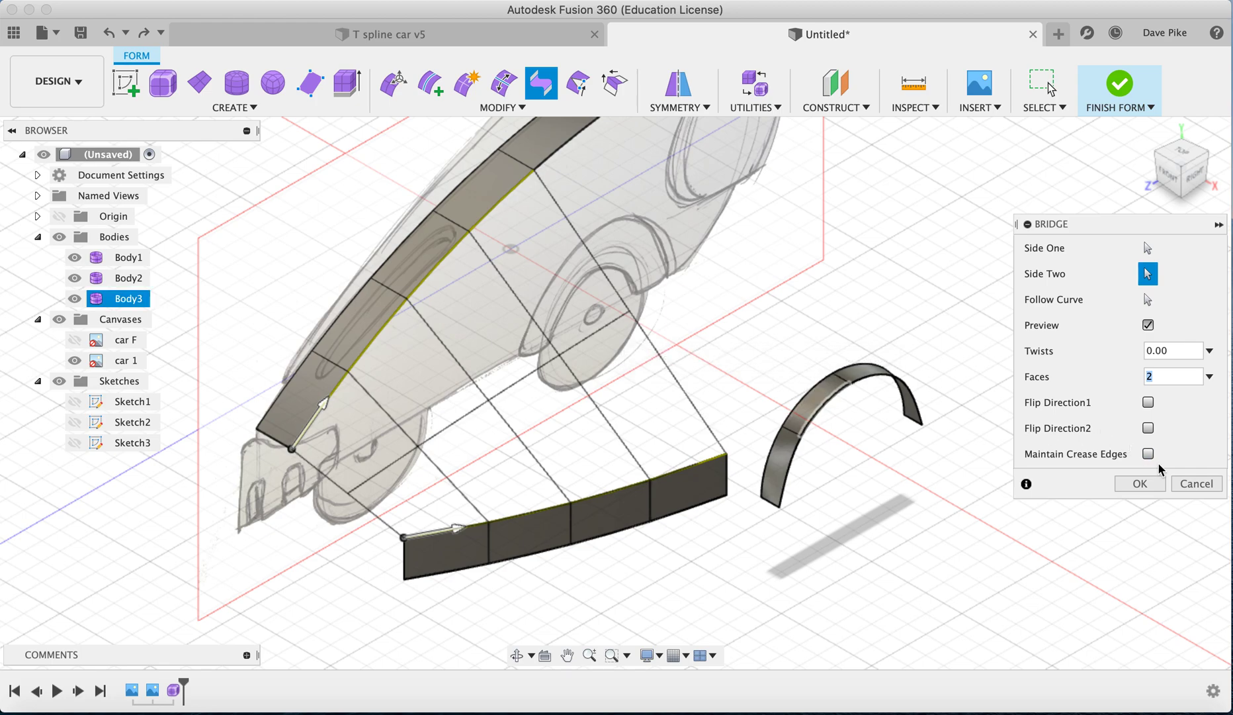
{"action": "left_click", "coordinate": [1140, 483]}
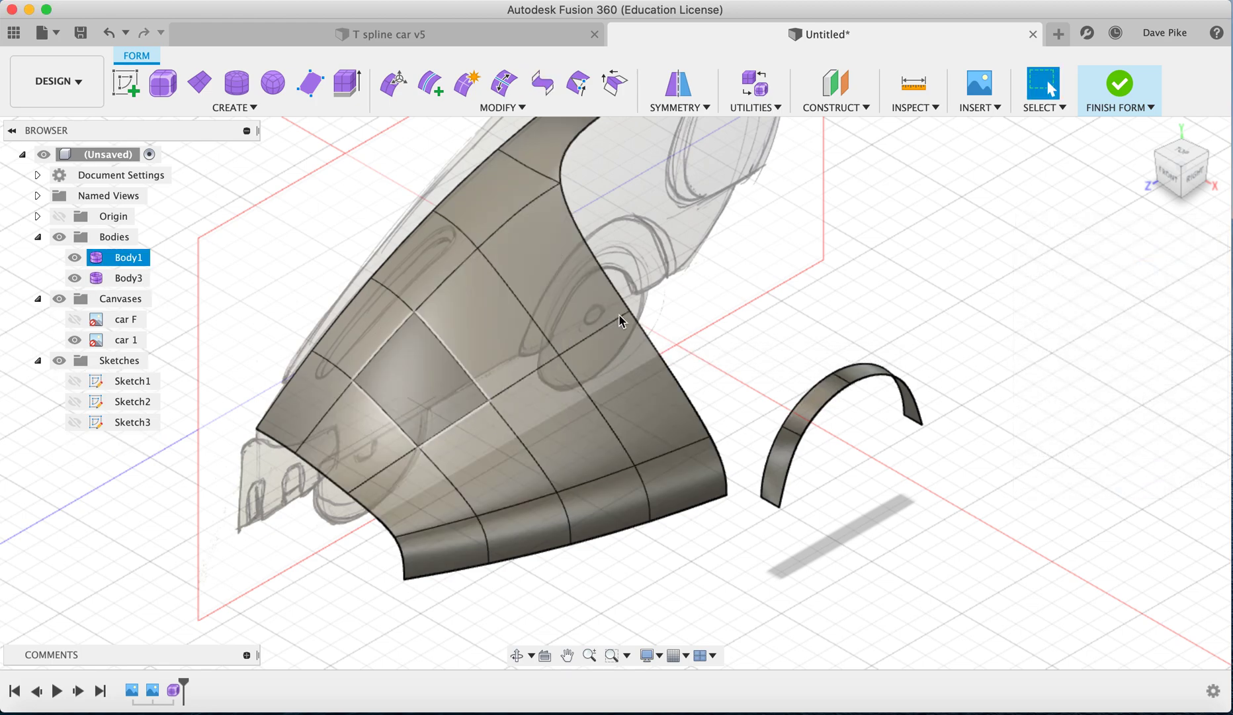
- Start another Bridge with the rear four side edges of the body's centre strip as side one
{"action": "left_click", "coordinate": [1168, 178]}
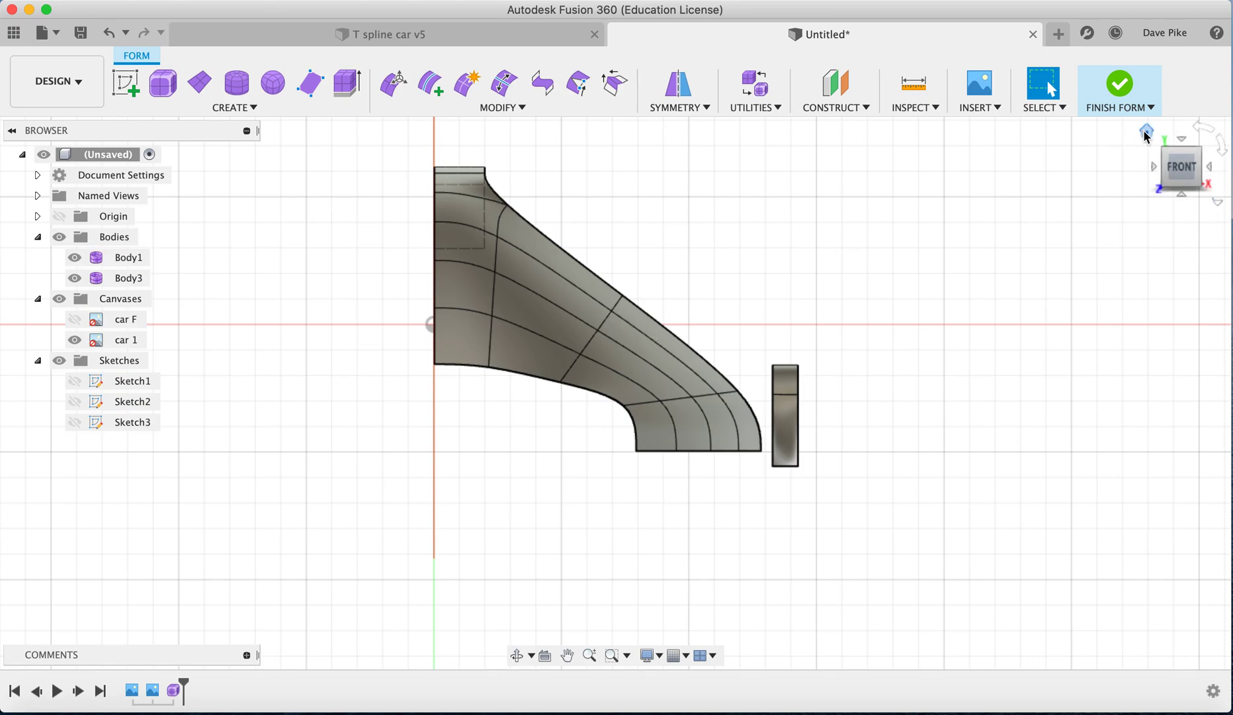
{"action": "left_click", "coordinate": [1157, 137]}
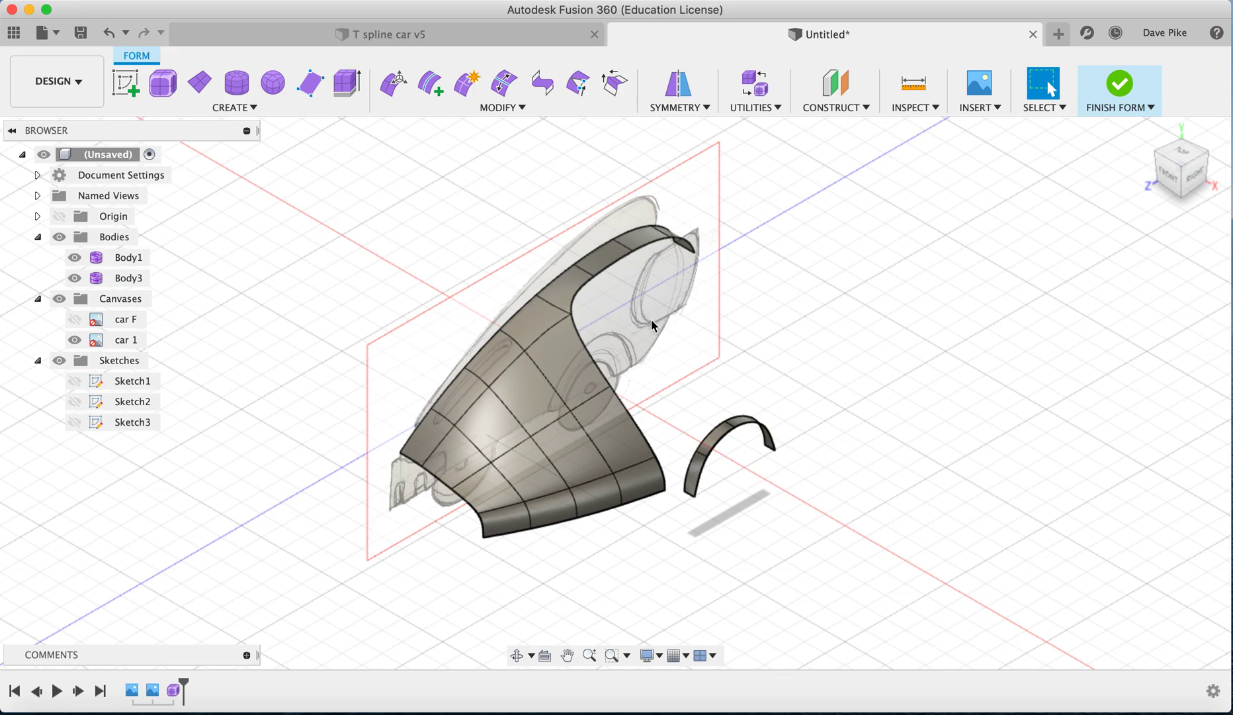
{"action": "left_click", "coordinate": [541, 90]}
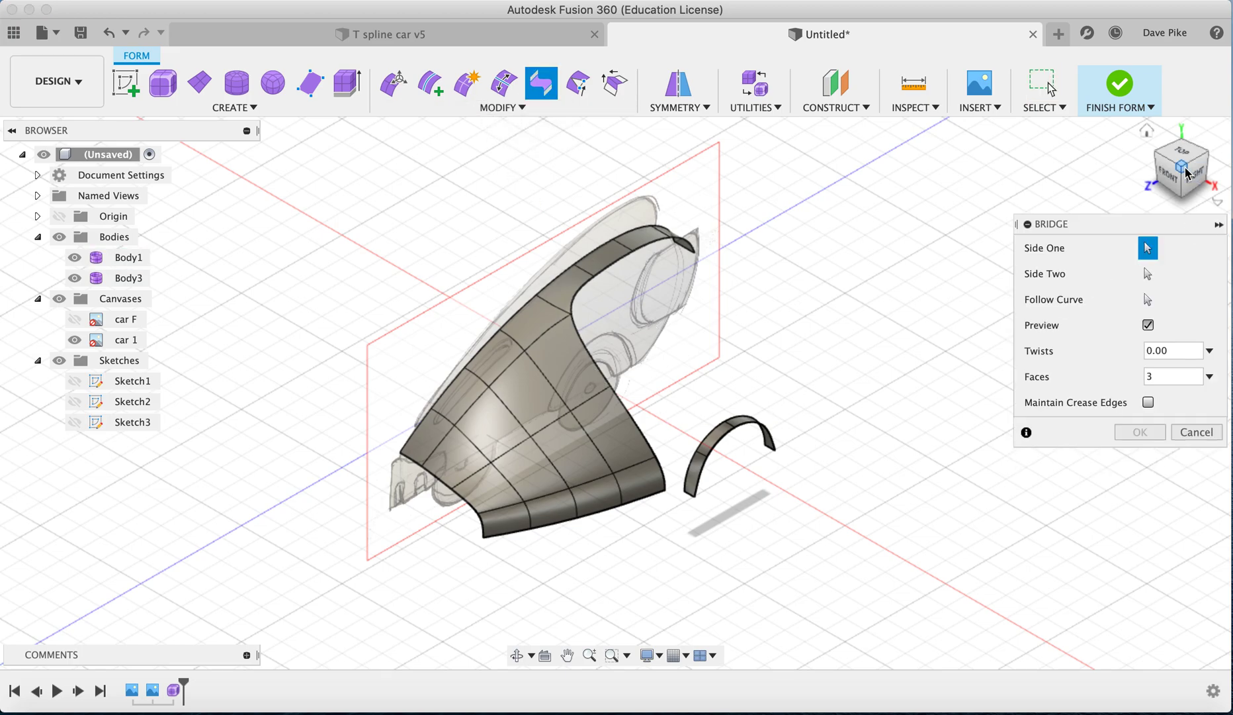
{"action": "left_click_drag", "start_coordinate": [1146, 170], "coordinate": [1203, 193]}
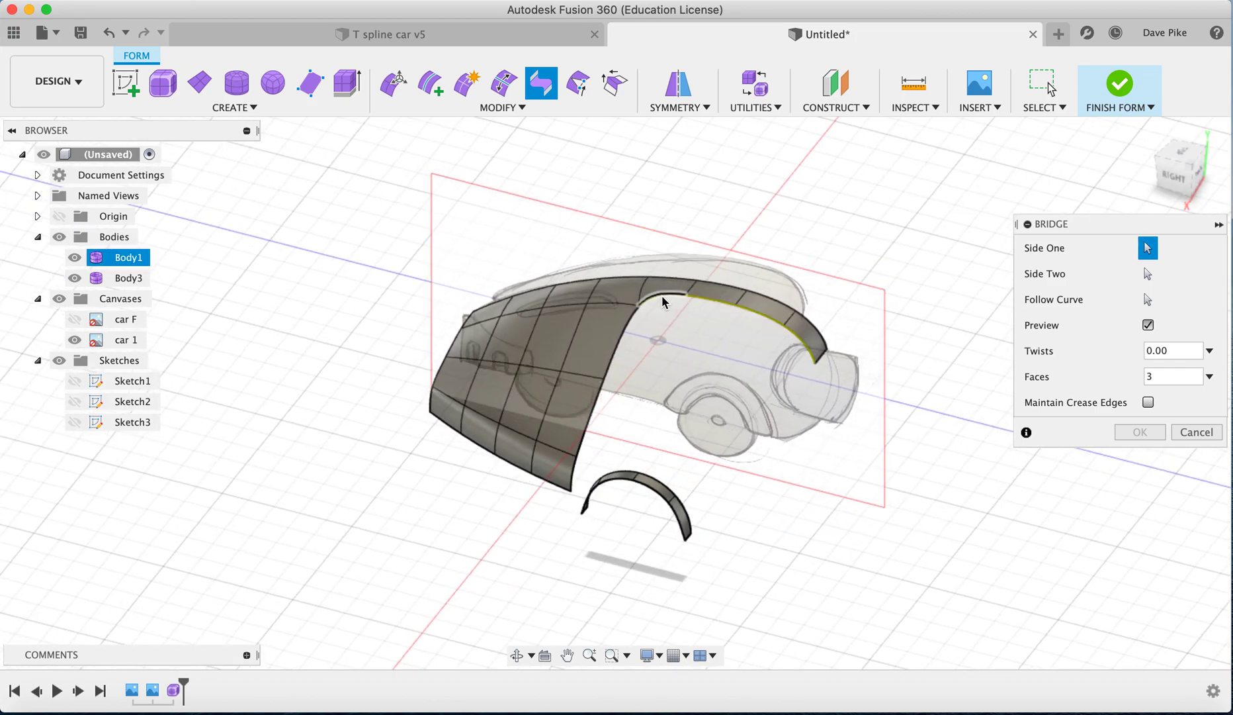
- Bridge the rear edges to the wheel arch strip's four body-facing edges using 2 faces, and check the joined body
{"action": "left_click", "coordinate": [686, 516]}
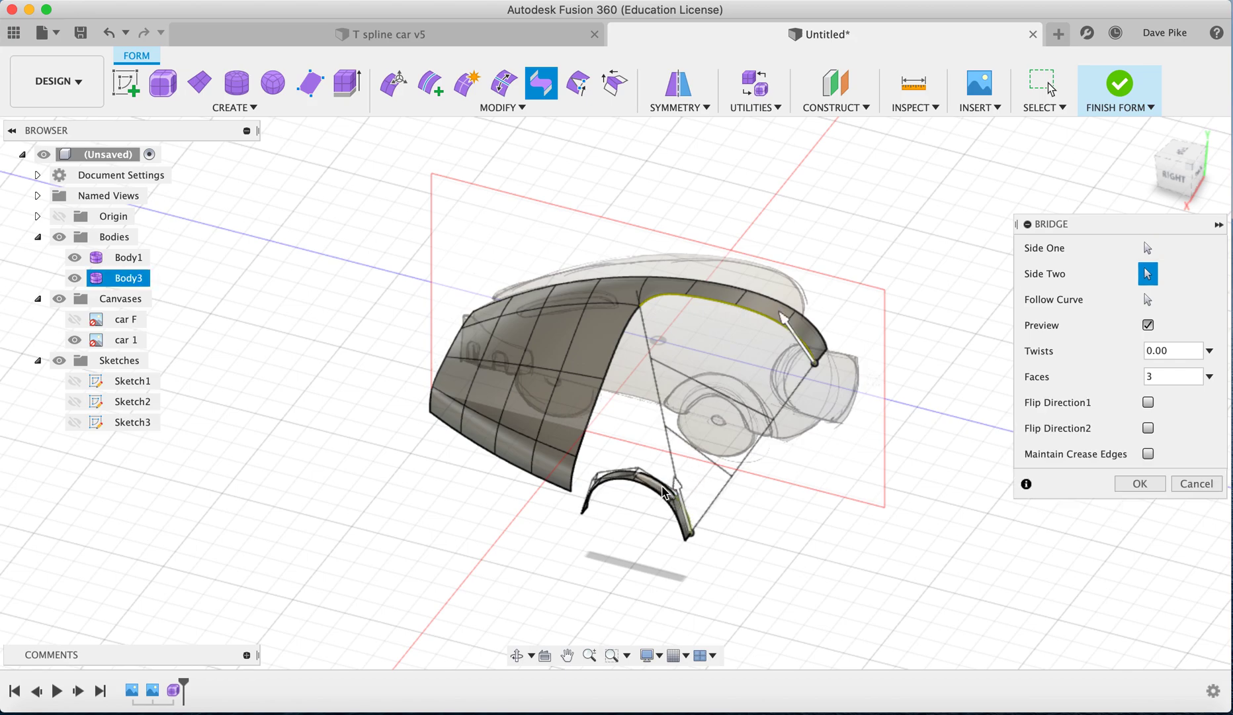
{"action": "left_click", "coordinate": [622, 475]}
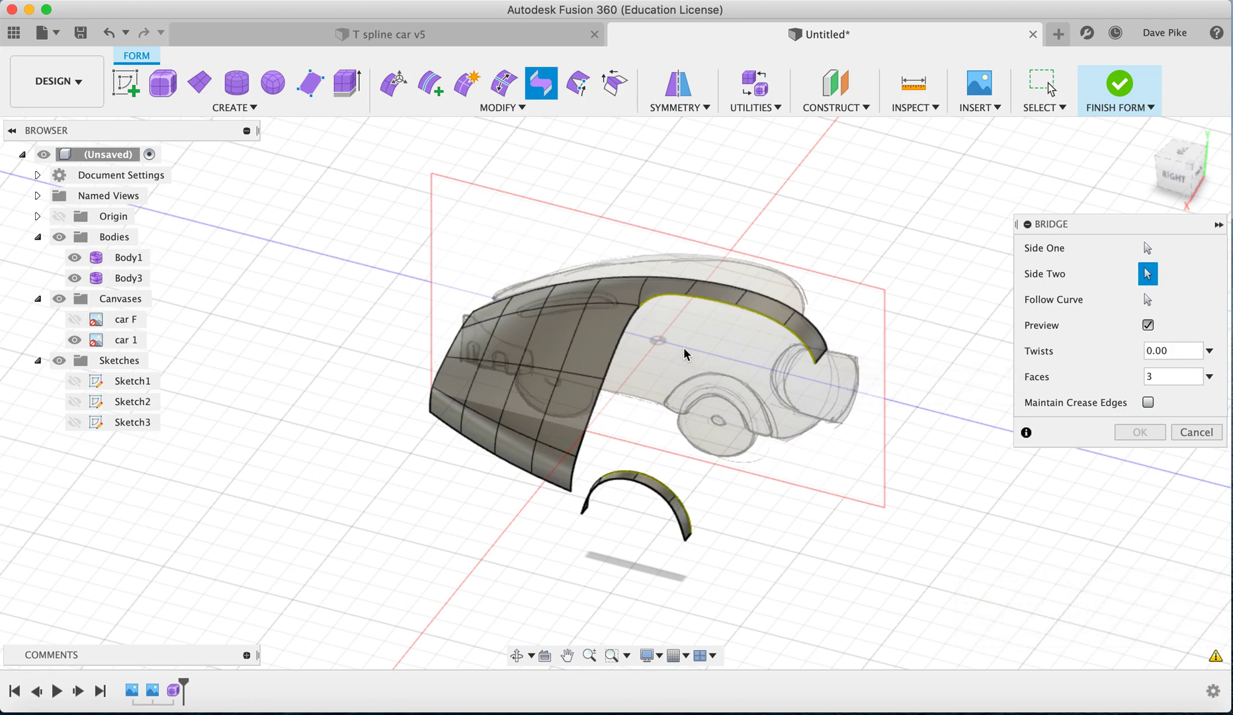
{"action": "left_click_drag", "start_coordinate": [1158, 161], "coordinate": [1206, 161]}
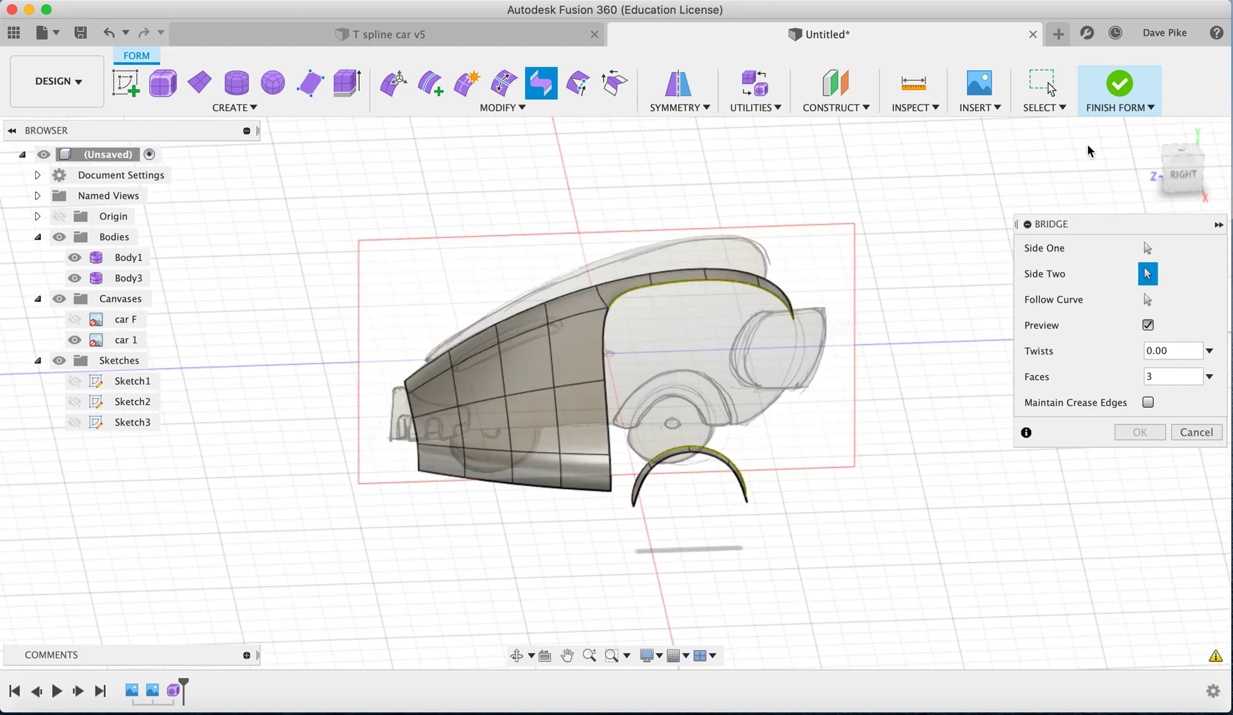
{"action": "left_click", "coordinate": [1146, 131]}
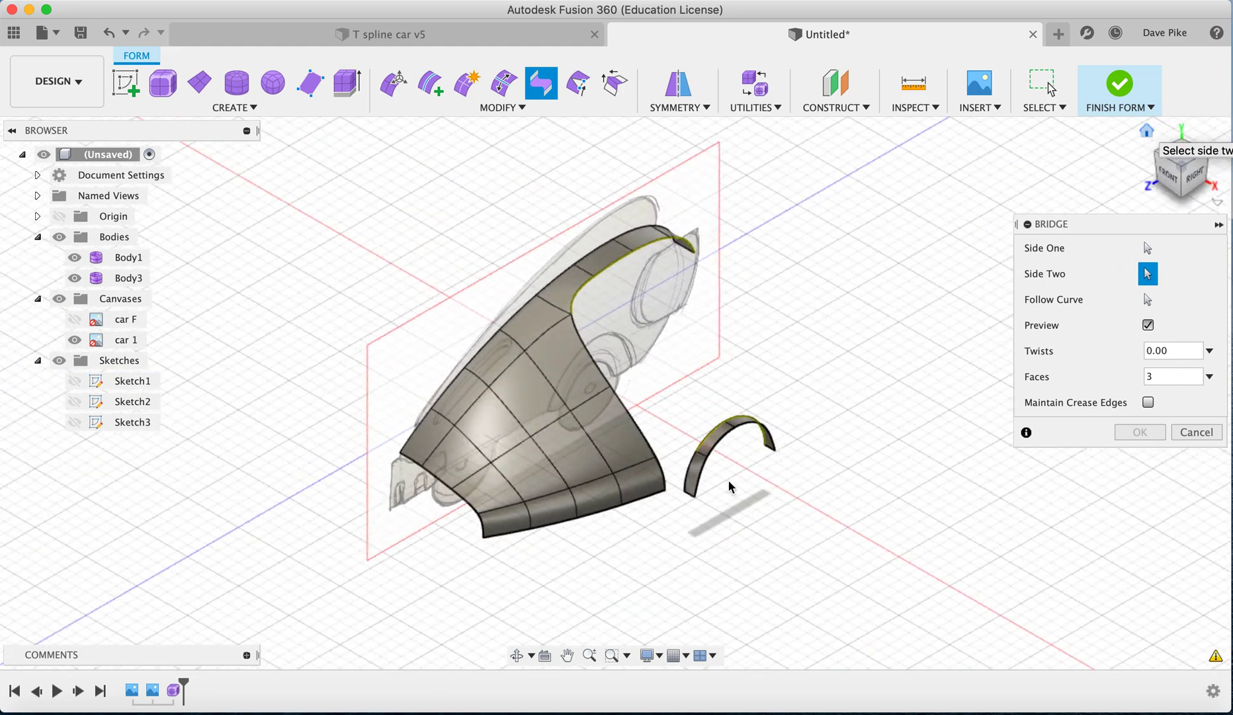
{"action": "left_click", "coordinate": [691, 475]}
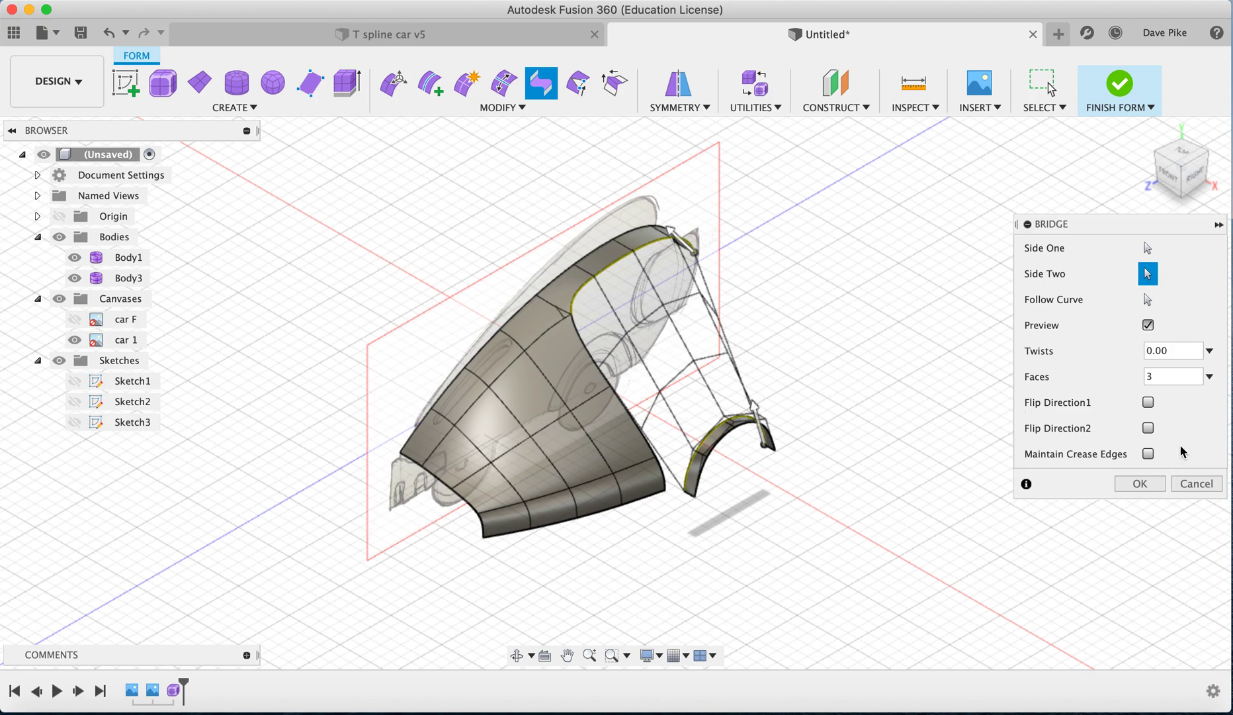
{"action": "left_click", "coordinate": [1210, 377]}
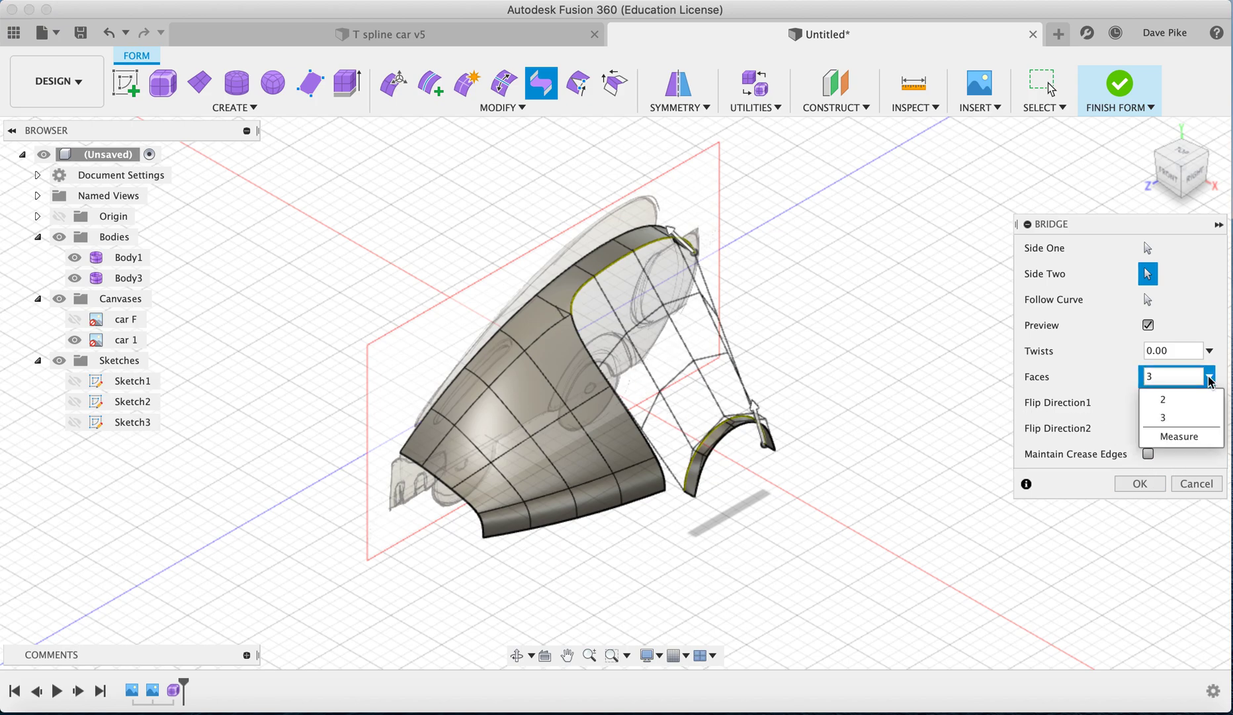
{"action": "left_click", "coordinate": [1168, 399]}
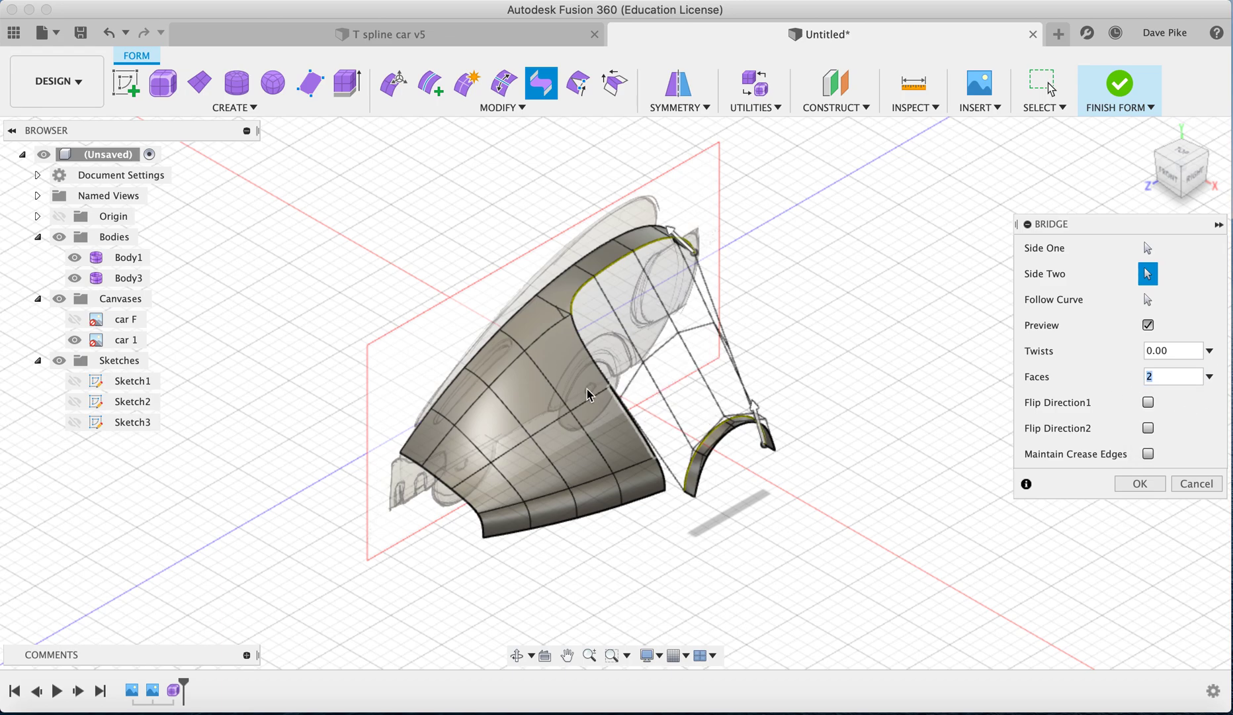
{"action": "left_click", "coordinate": [1136, 485]}
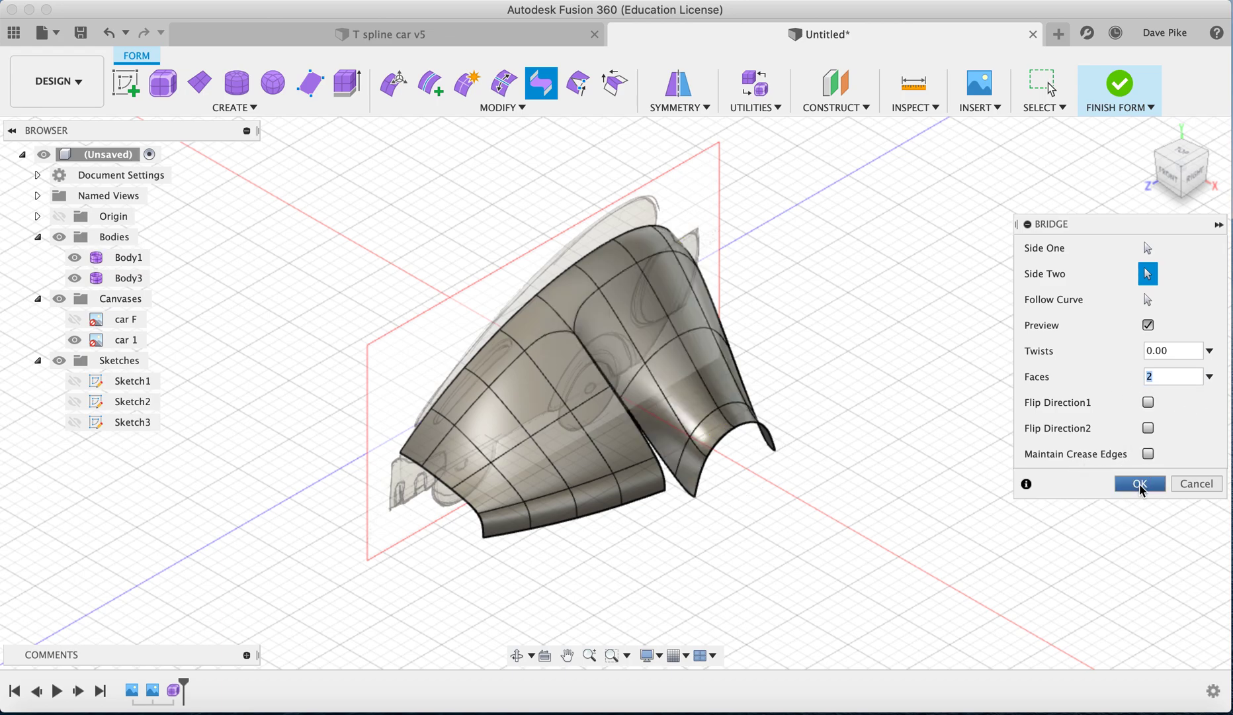
{"action": "left_click", "coordinate": [1166, 180]}
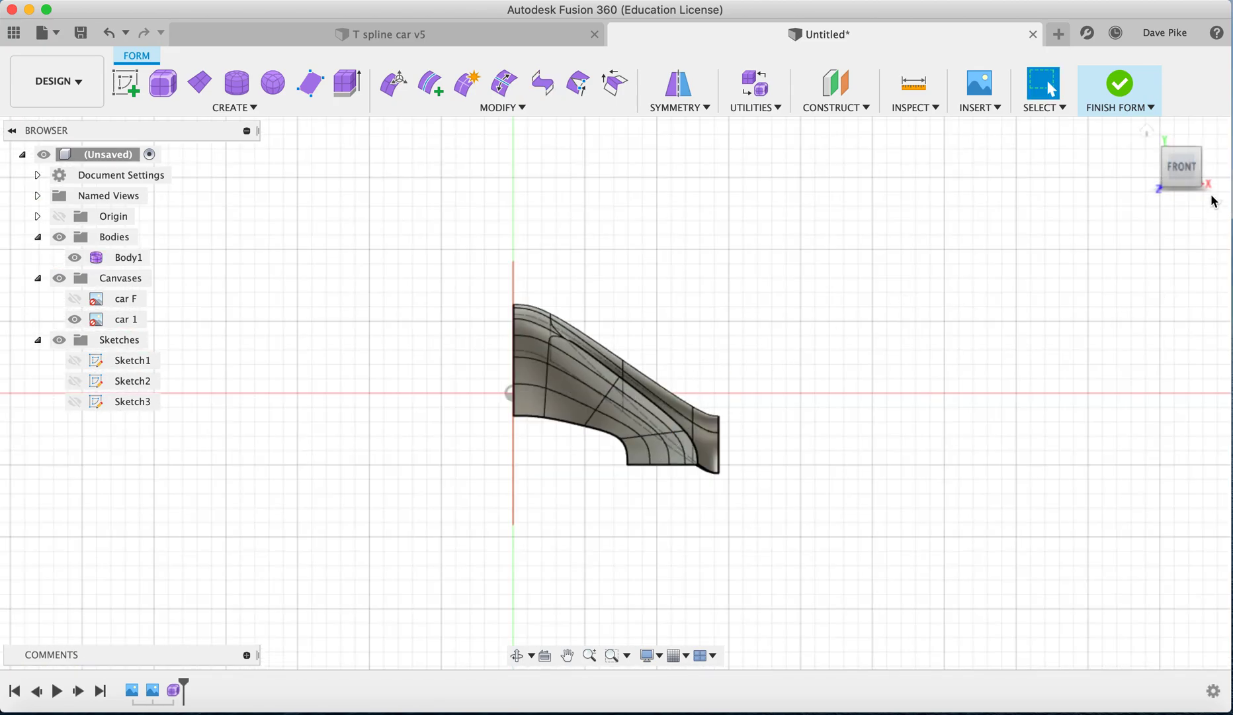
{"action": "left_click_drag", "start_coordinate": [1201, 157], "coordinate": [884, 259]}
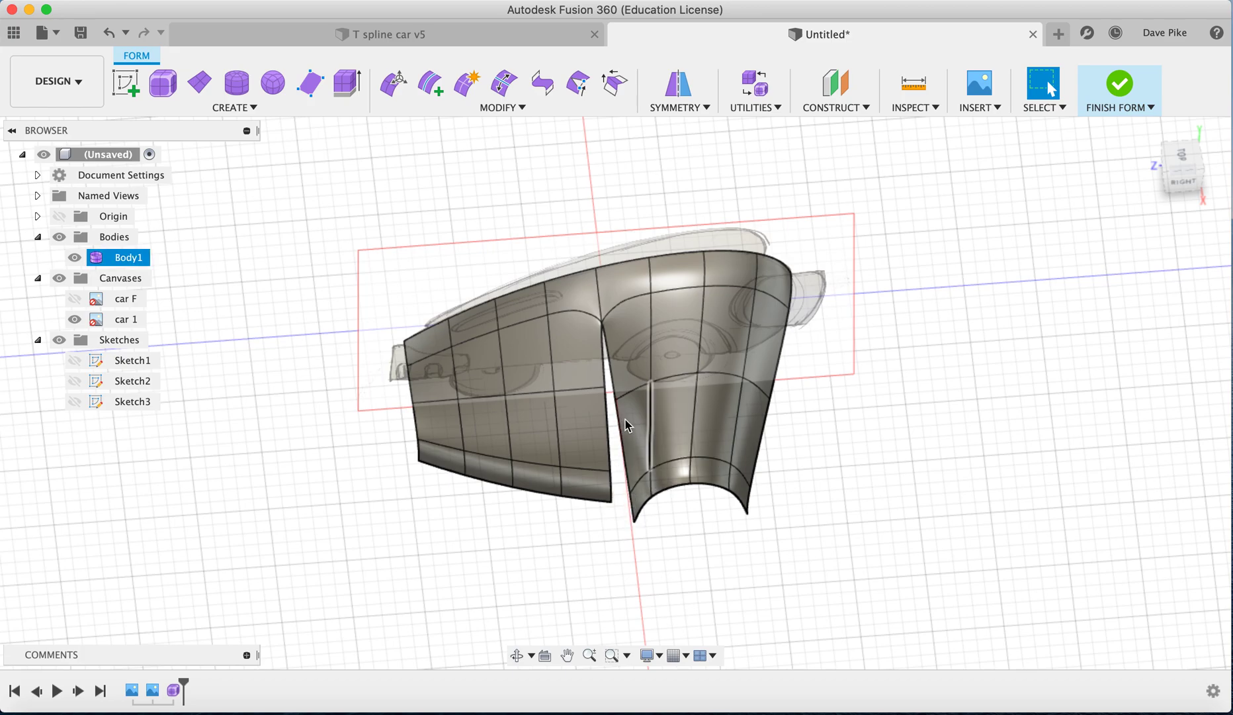
- Weld the middle vertex of the front side panel's rear edge to the facing wheel arch panel vertex, using Vertex to Vertex
{"action": "left_click", "coordinate": [579, 87]}
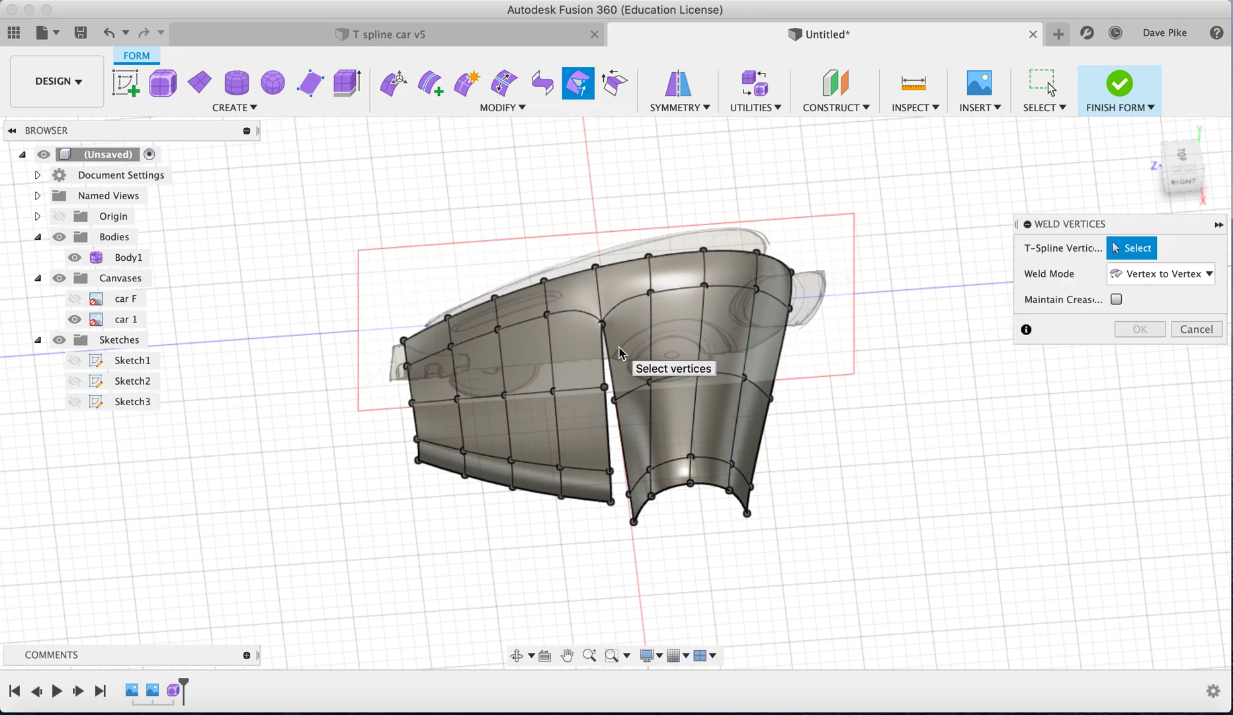
{"action": "scroll", "coordinate": [620, 352], "scroll_direction": "up", "scroll_amount": 5}
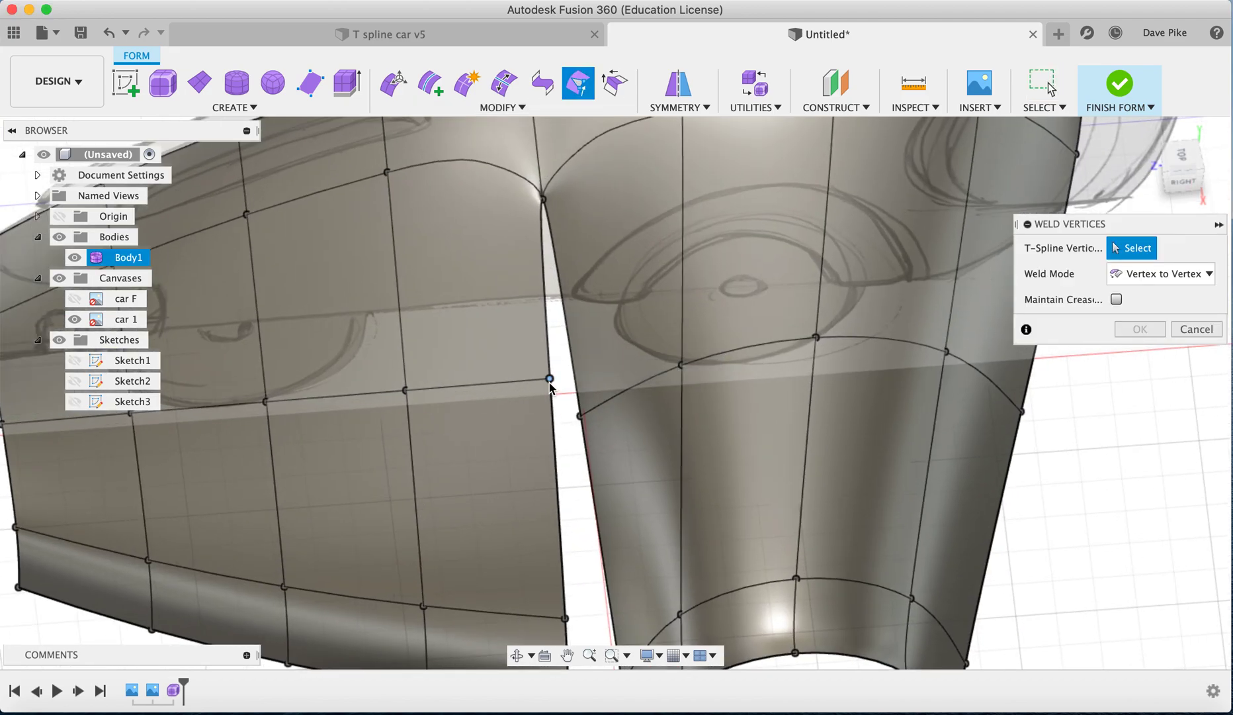
{"action": "left_click", "coordinate": [1203, 275]}
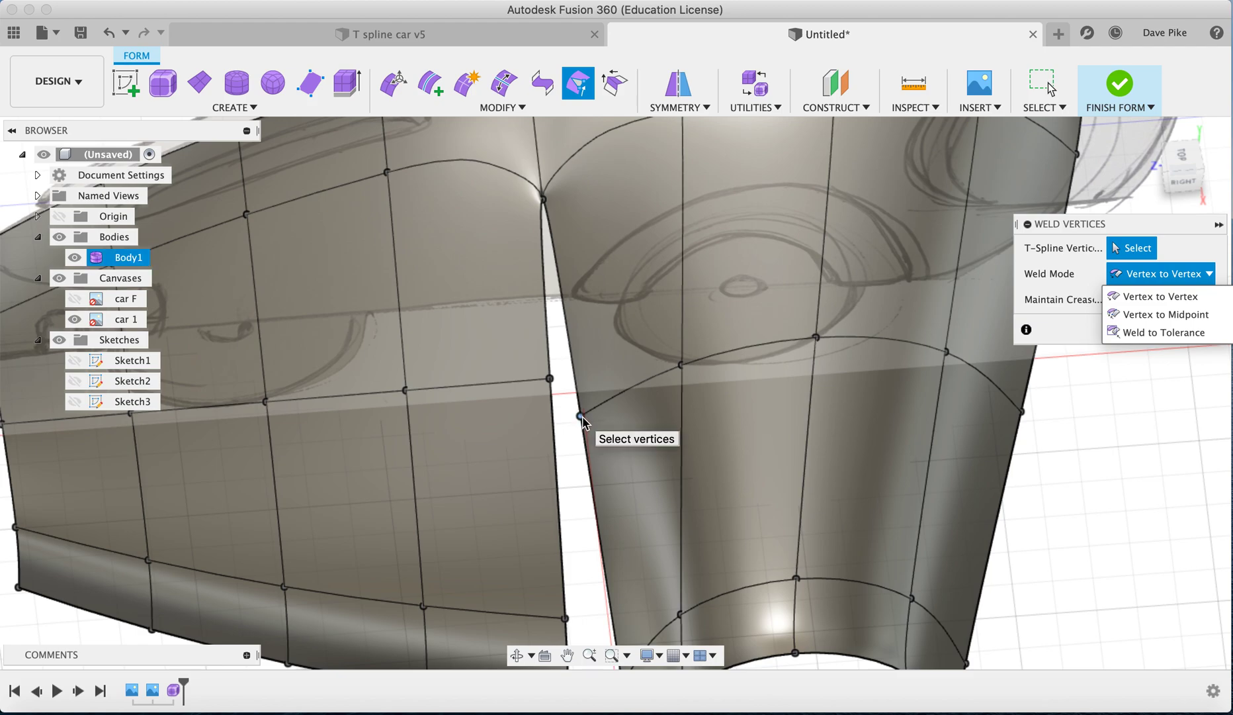
{"action": "left_click", "coordinate": [549, 378]}
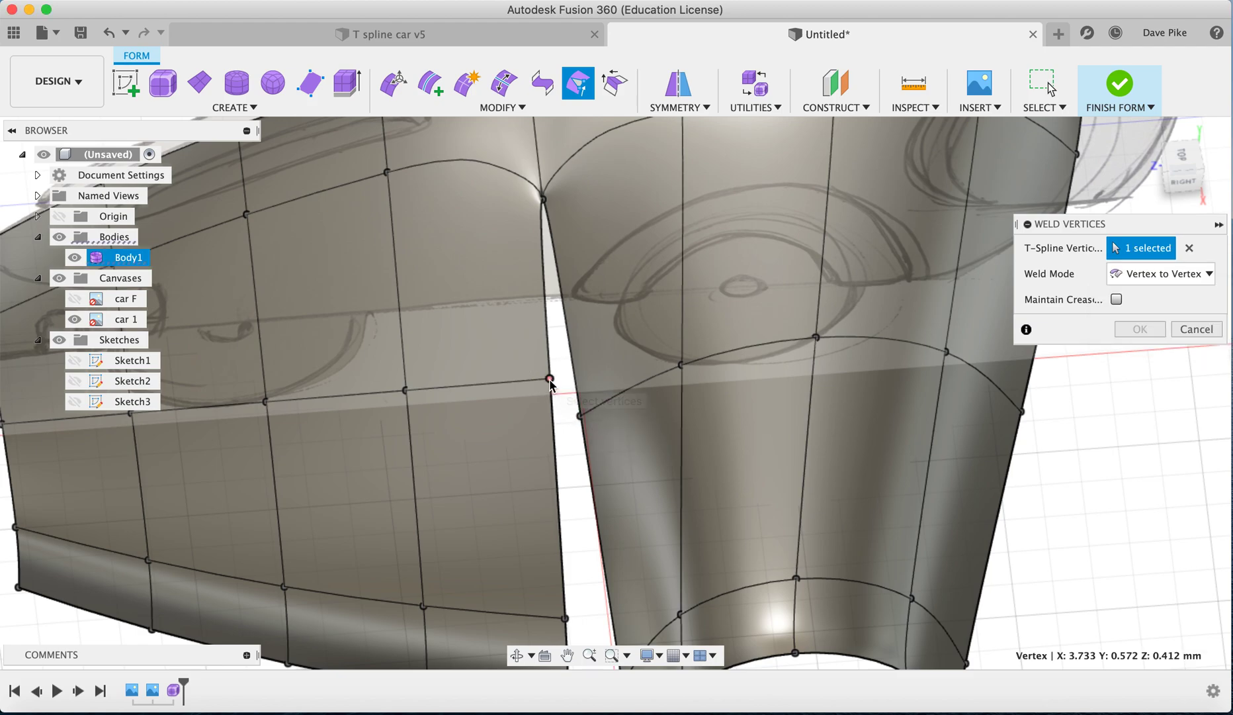
{"action": "left_click", "coordinate": [581, 417]}
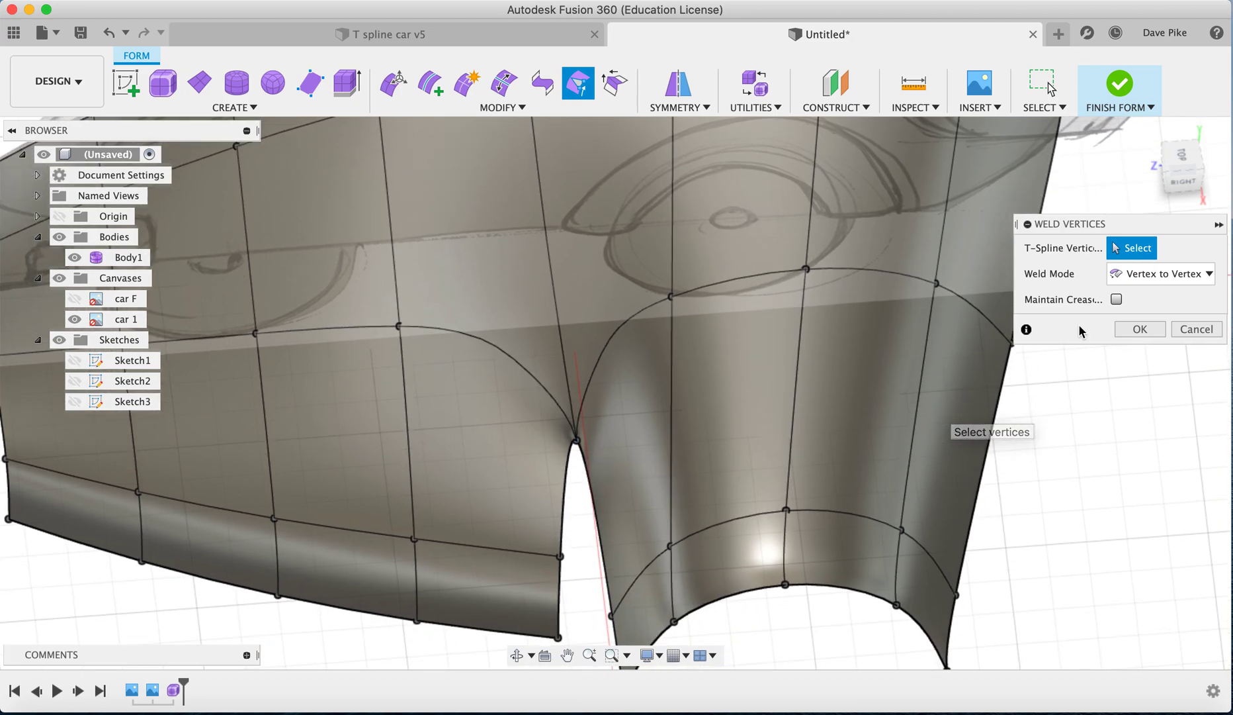
- Weld the next pair of facing vertices down the gap using the Vertex to Midpoint mode
{"action": "left_click", "coordinate": [1140, 277]}
{"action": "left_click", "coordinate": [1142, 315]}
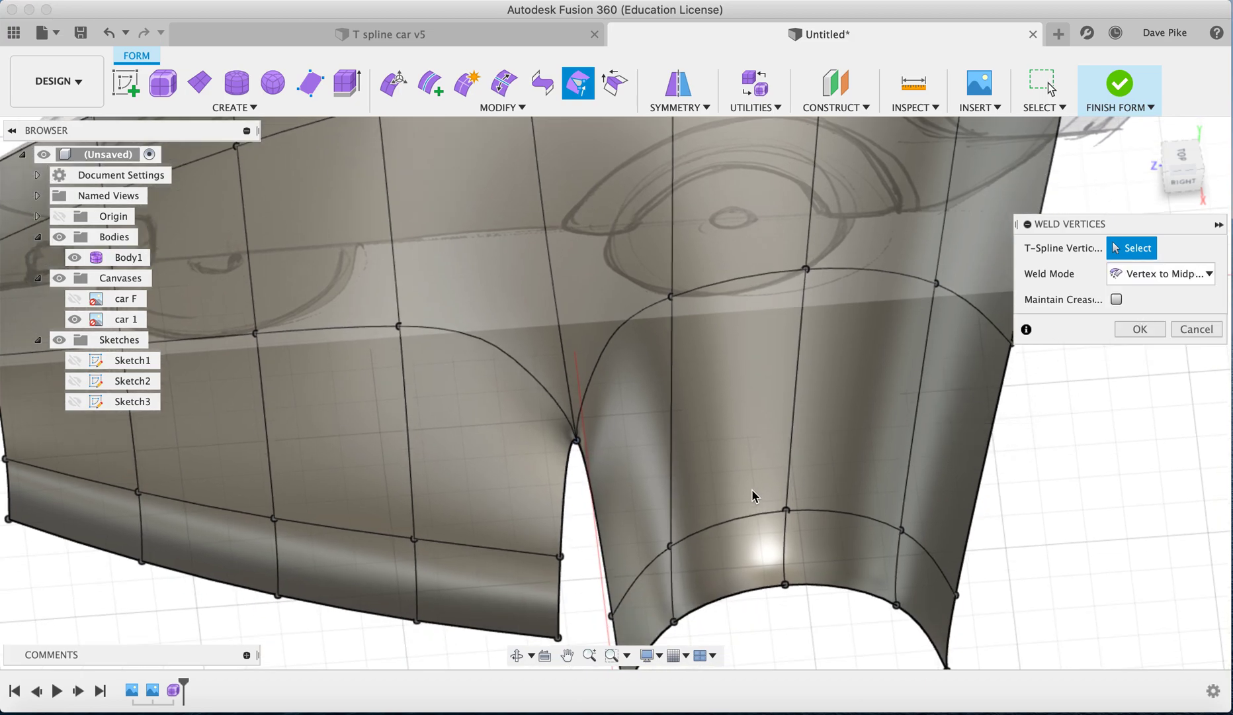
{"action": "scroll", "coordinate": [615, 587], "scroll_direction": "down", "scroll_amount": 5}
{"action": "left_click", "coordinate": [619, 542]}
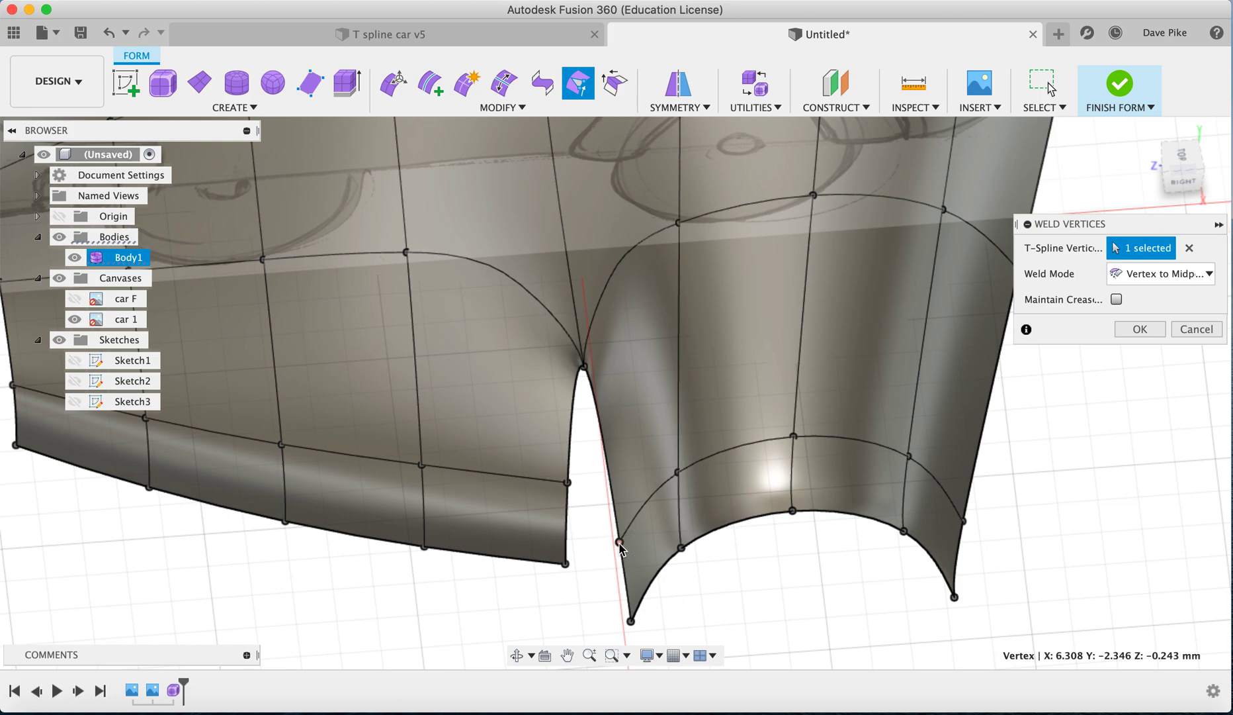
{"action": "left_click", "coordinate": [569, 483]}
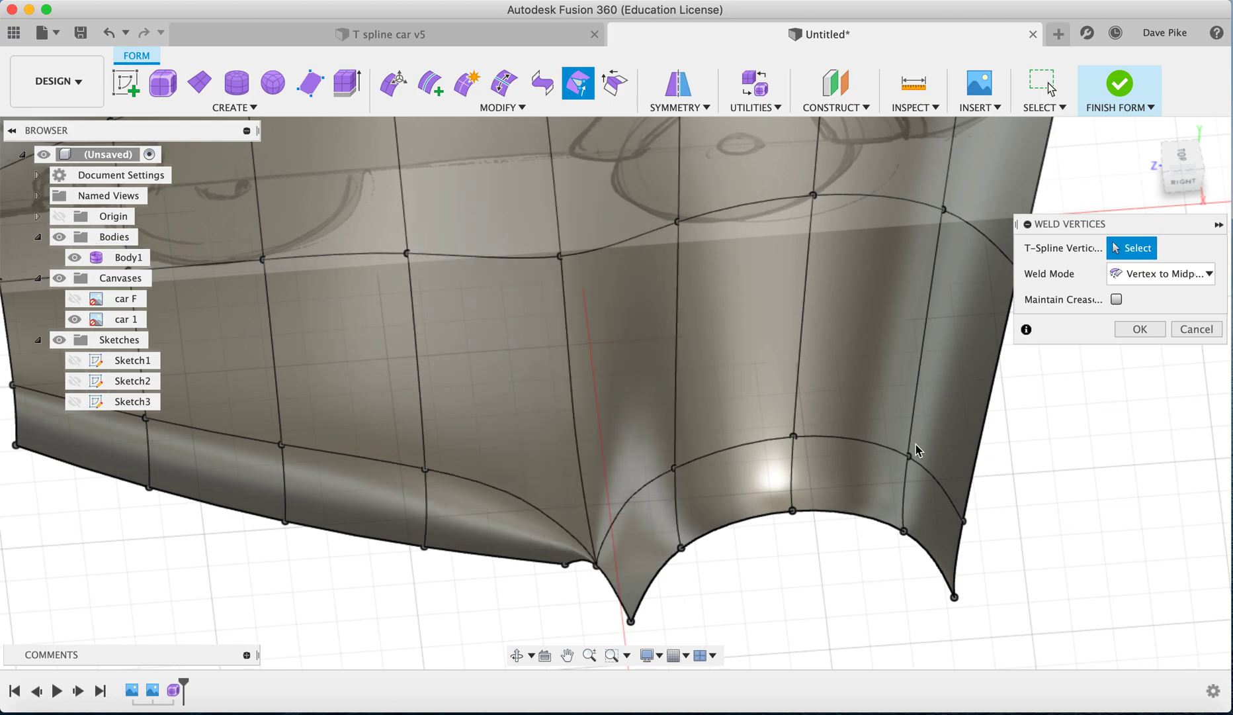
- Weld the wheel arch's lowest front corner to the lower side strip's bottom rear corner with Vertex to Vertex, and finish the weld
{"action": "left_click", "coordinate": [1136, 276]}
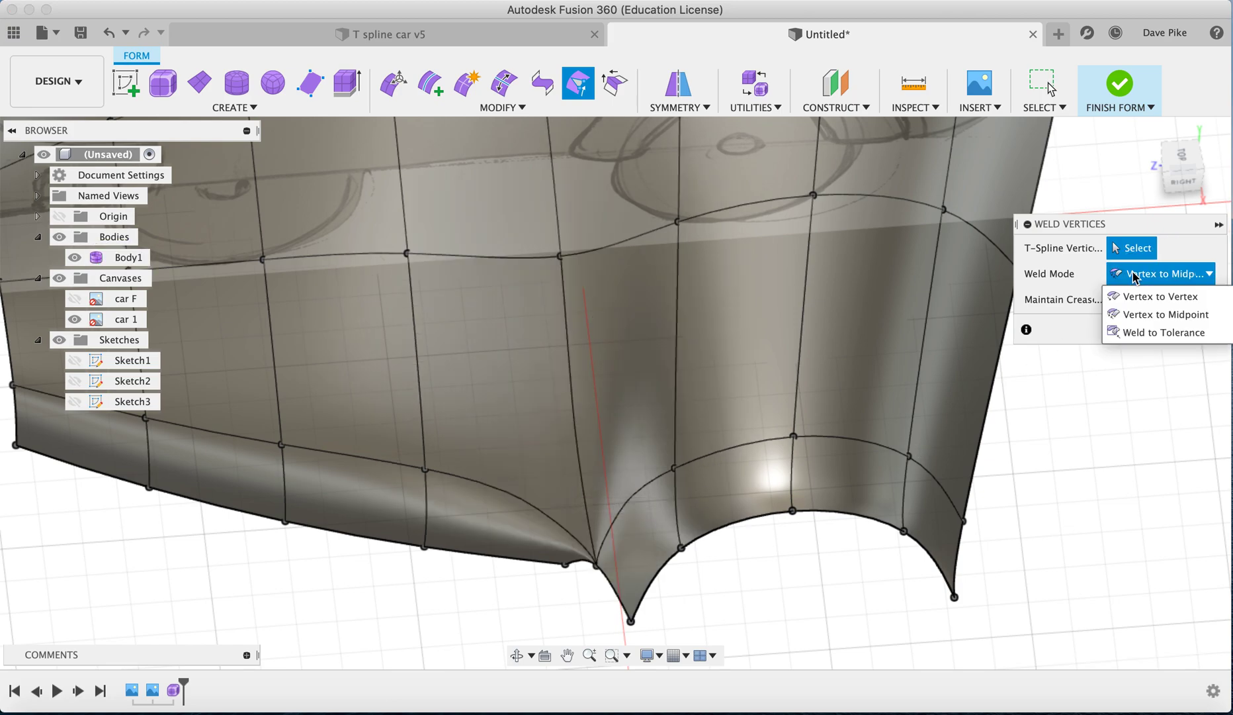
{"action": "left_click", "coordinate": [1143, 332]}
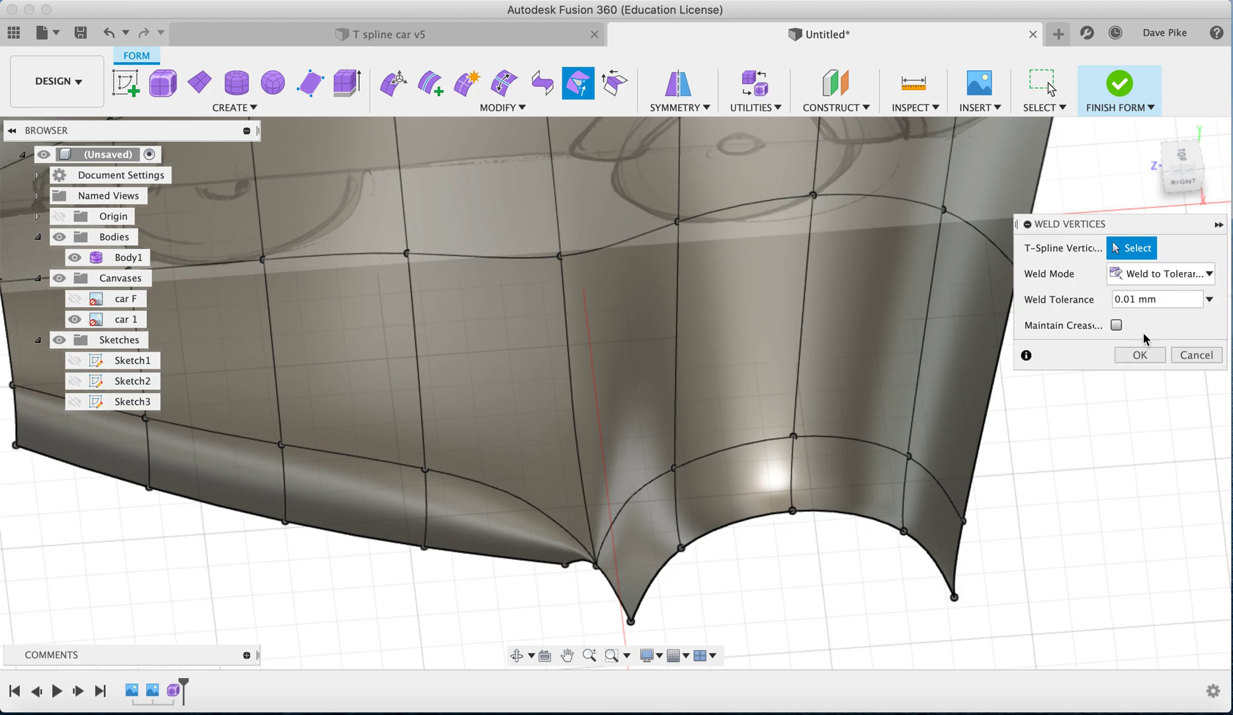
{"action": "left_click", "coordinate": [1185, 274]}
{"action": "left_click", "coordinate": [1152, 295]}
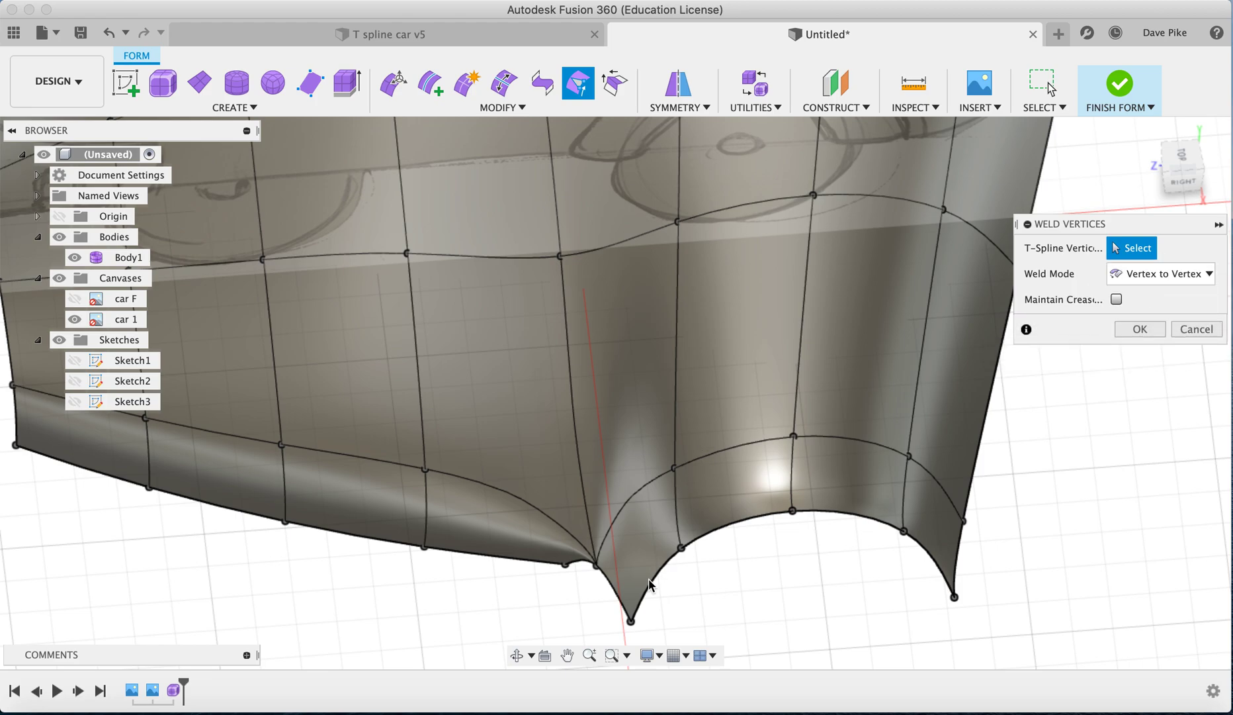
{"action": "left_click", "coordinate": [630, 620]}
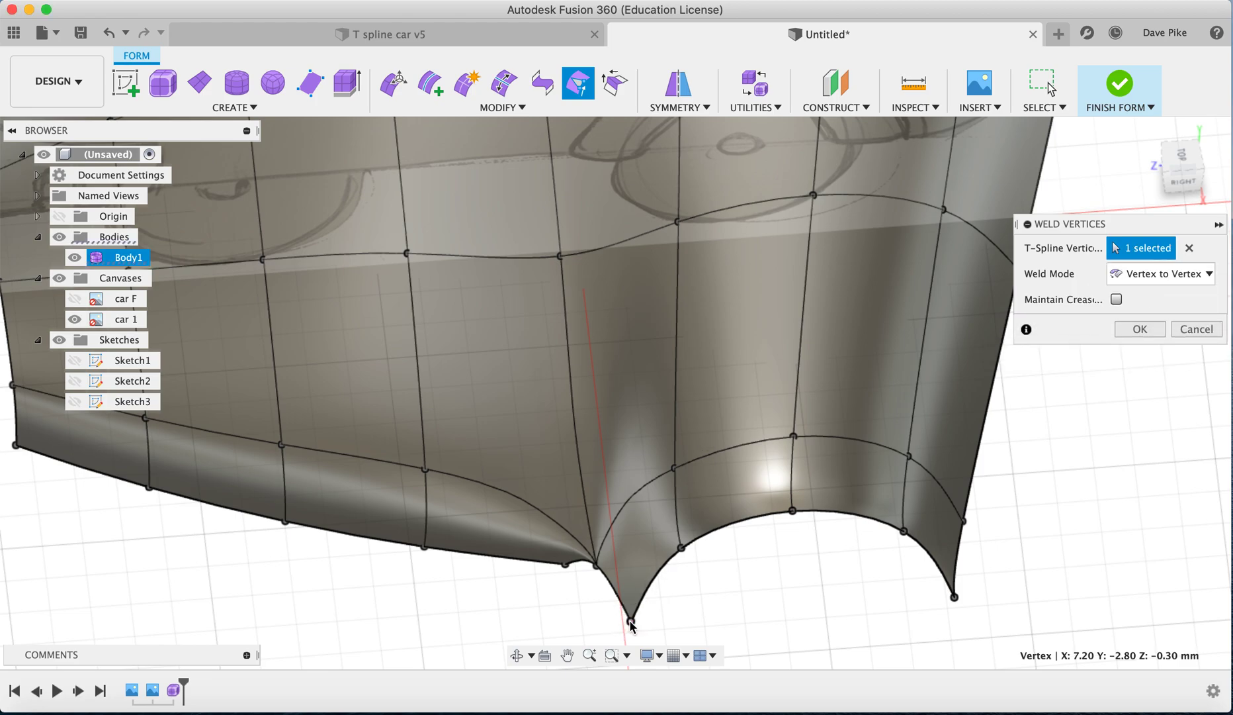
{"action": "left_click", "coordinate": [565, 565]}
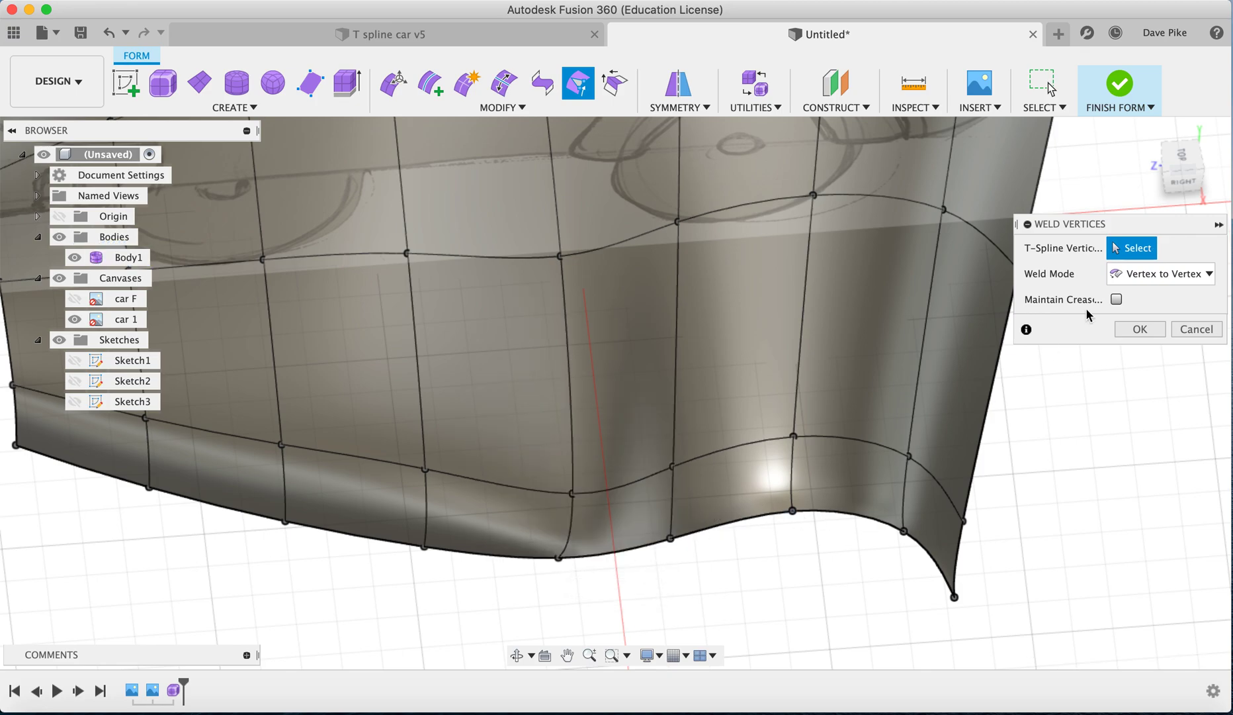
{"action": "left_click", "coordinate": [1141, 329]}
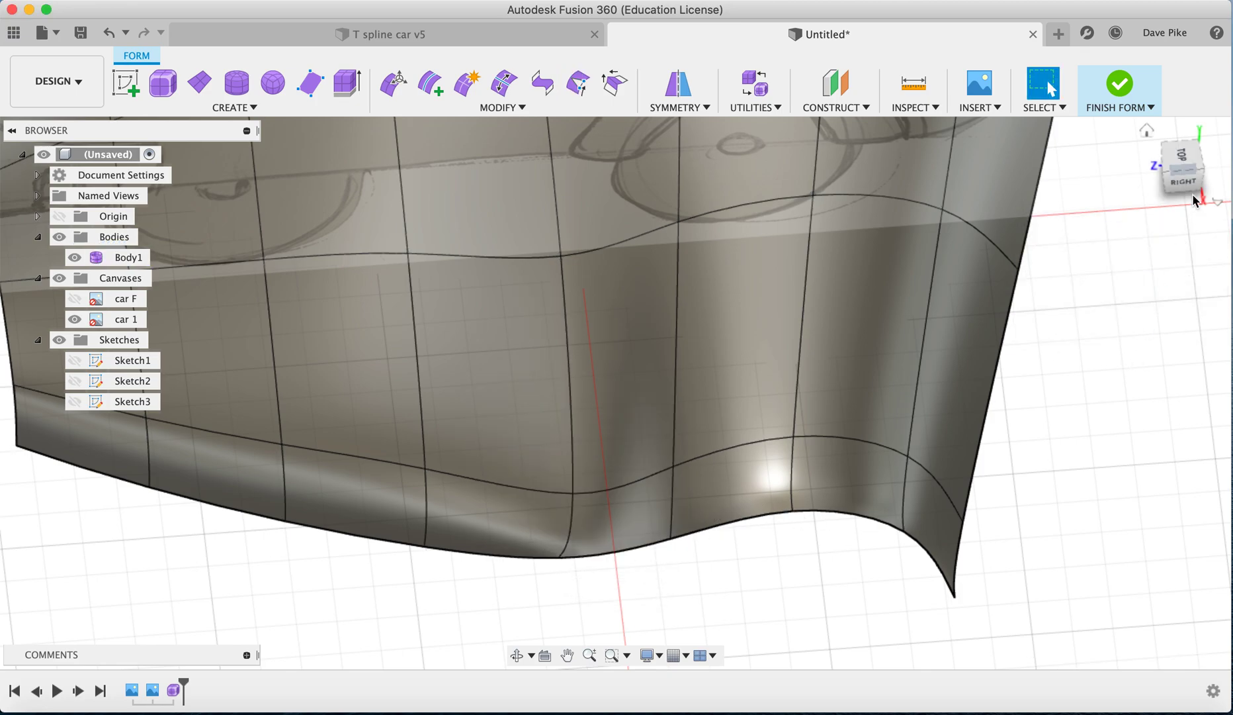
- Compare the joined side with the car sketch in side view, and undo the vertex welds
{"action": "left_click", "coordinate": [1167, 178]}
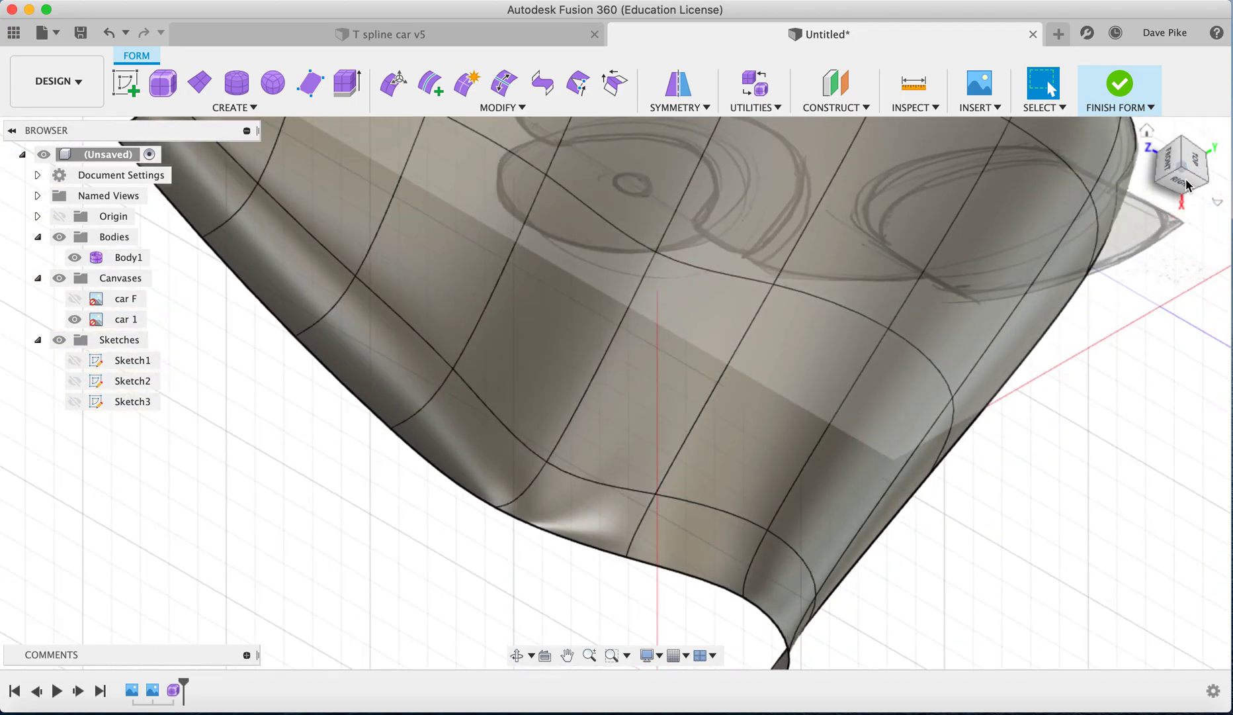
{"action": "left_click", "coordinate": [1146, 132]}
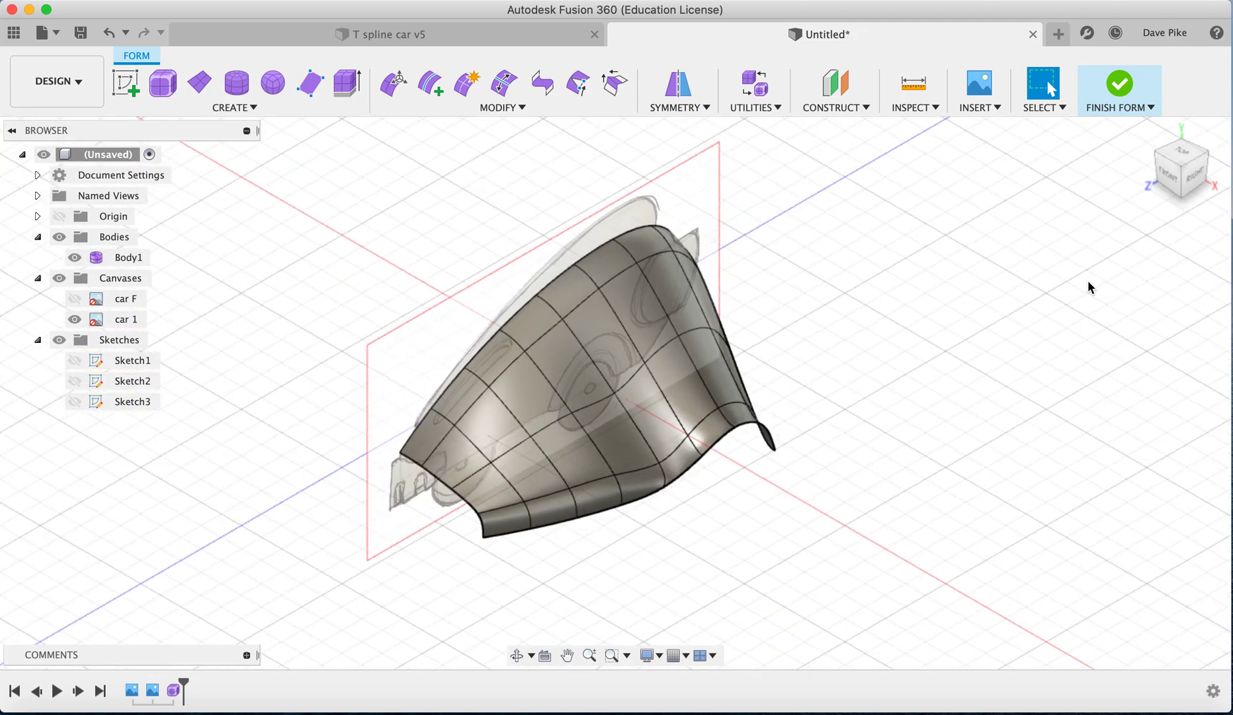
{"action": "left_click", "coordinate": [1195, 176]}
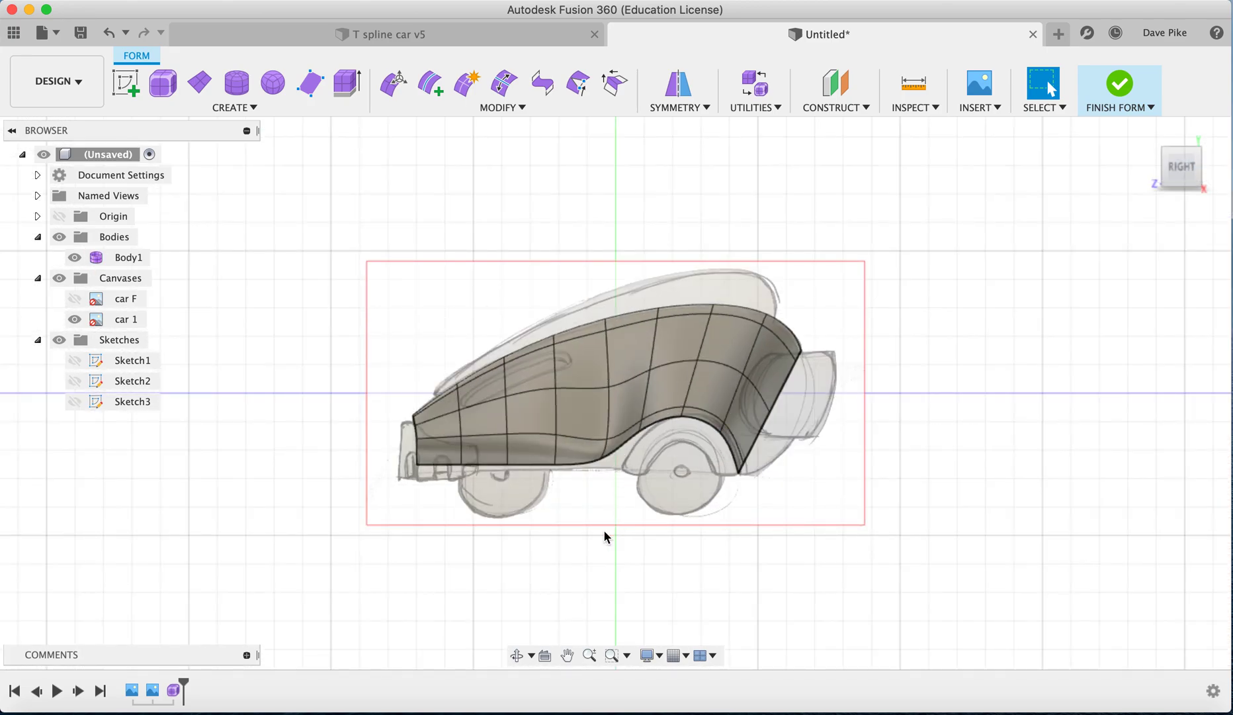
{"action": "key", "text": "super+z"}
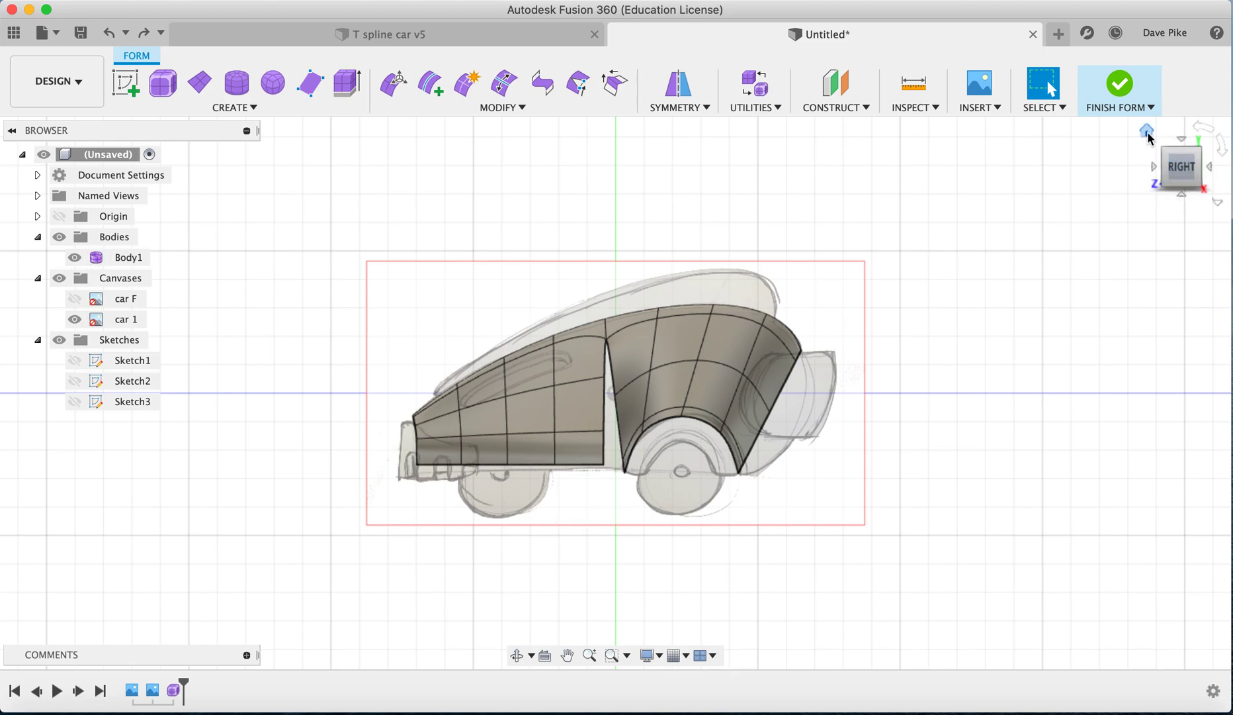
- Delete the four edges along the wheel arch's lower rim one after another
{"action": "left_click", "coordinate": [1148, 136]}
{"action": "left_click", "coordinate": [701, 478]}
{"action": "key", "text": "Delete"}
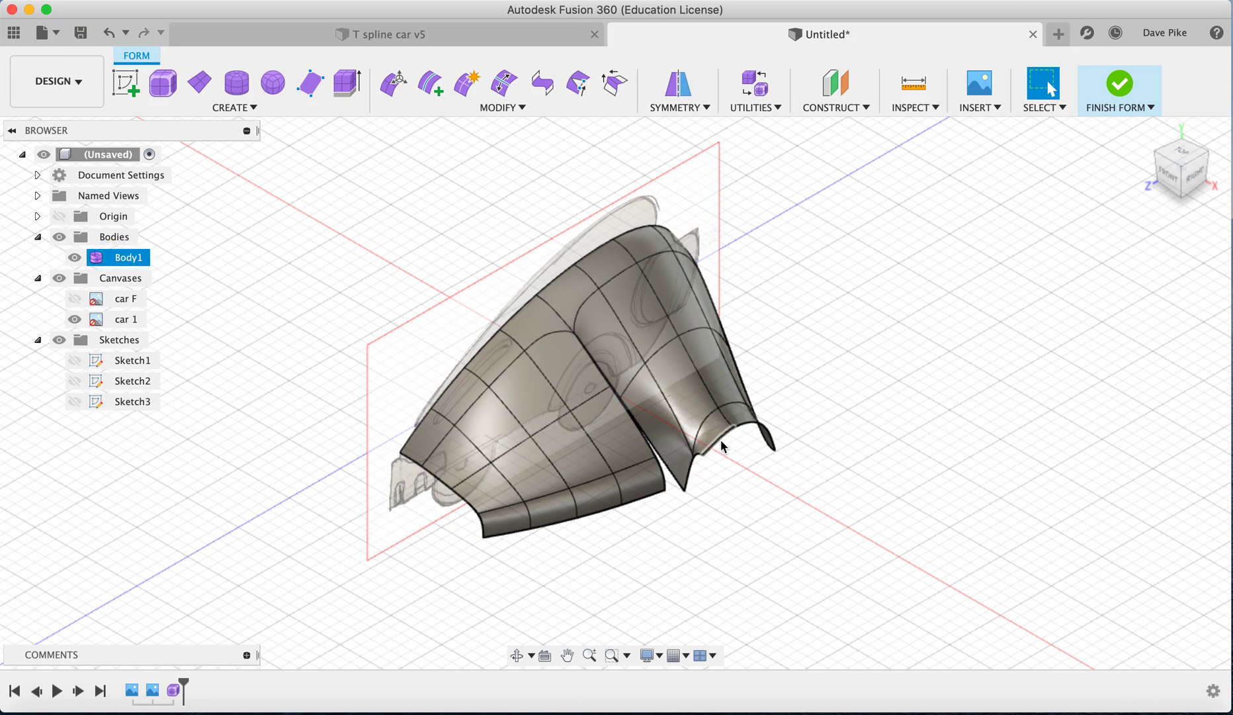
{"action": "left_click", "coordinate": [720, 439]}
{"action": "key", "text": "Delete"}
{"action": "left_click", "coordinate": [750, 425]}
{"action": "key", "text": "Delete"}
{"action": "left_click", "coordinate": [771, 433]}
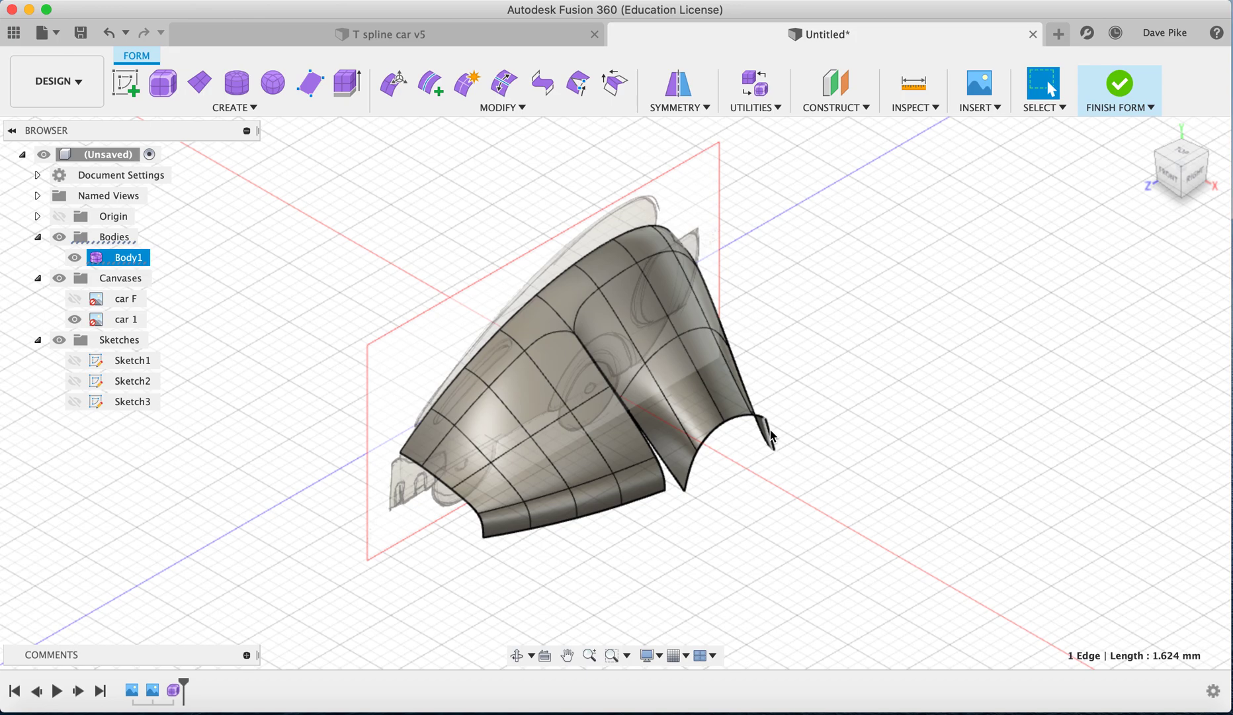
{"action": "key", "text": "Delete"}
- Try to weld the wheel arch's lower front corner to the lower side strip's bottom rear corner, using Vertex to Vertex
{"action": "left_click", "coordinate": [685, 492]}
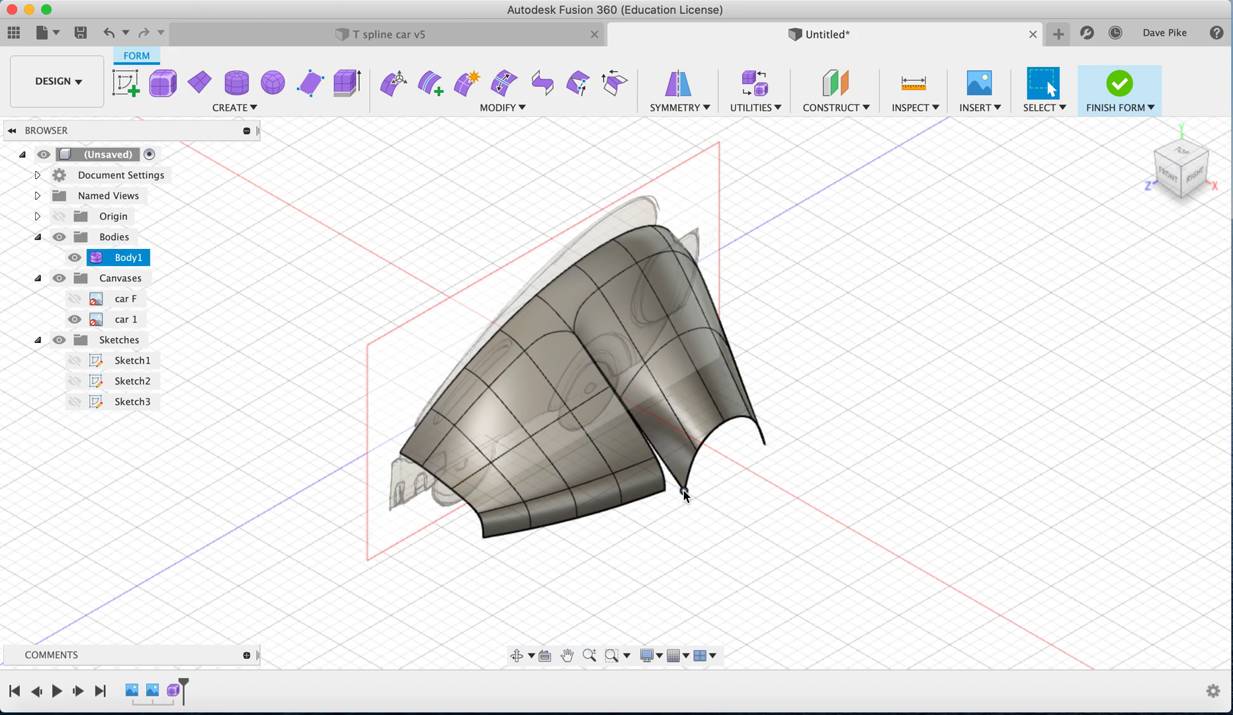
{"action": "left_click", "coordinate": [579, 83]}
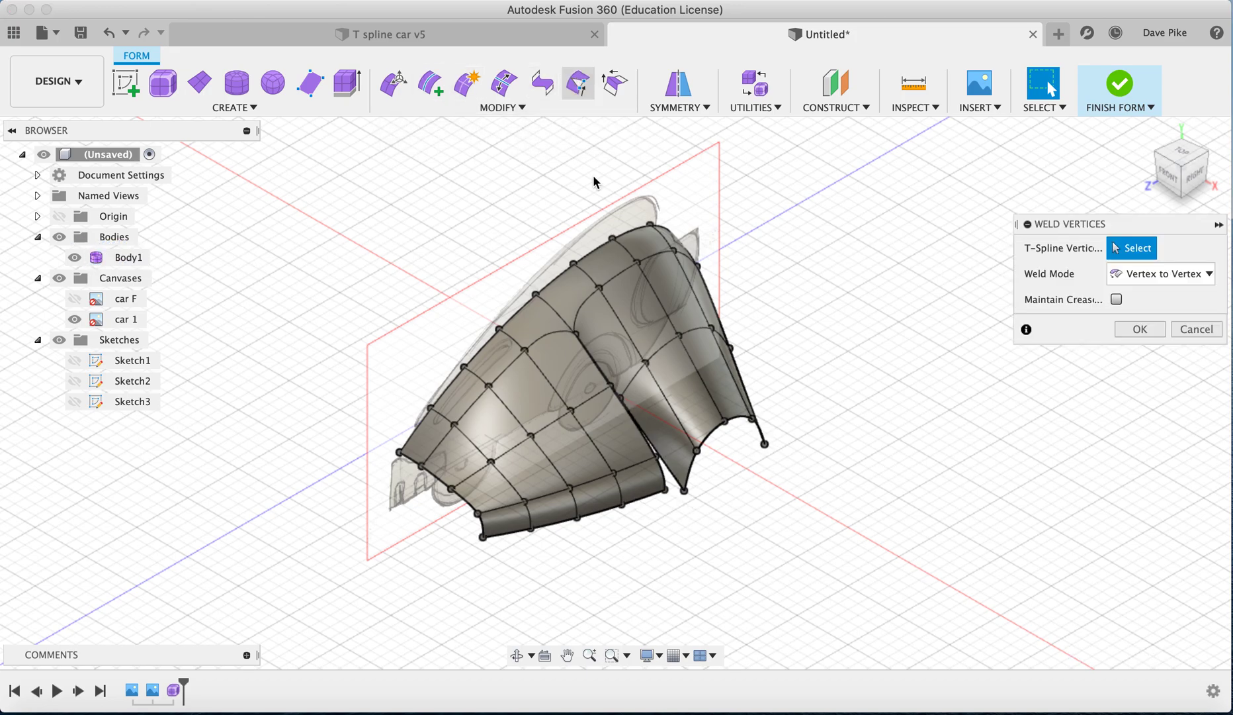
{"action": "left_click", "coordinate": [685, 492]}
{"action": "left_click", "coordinate": [667, 489]}
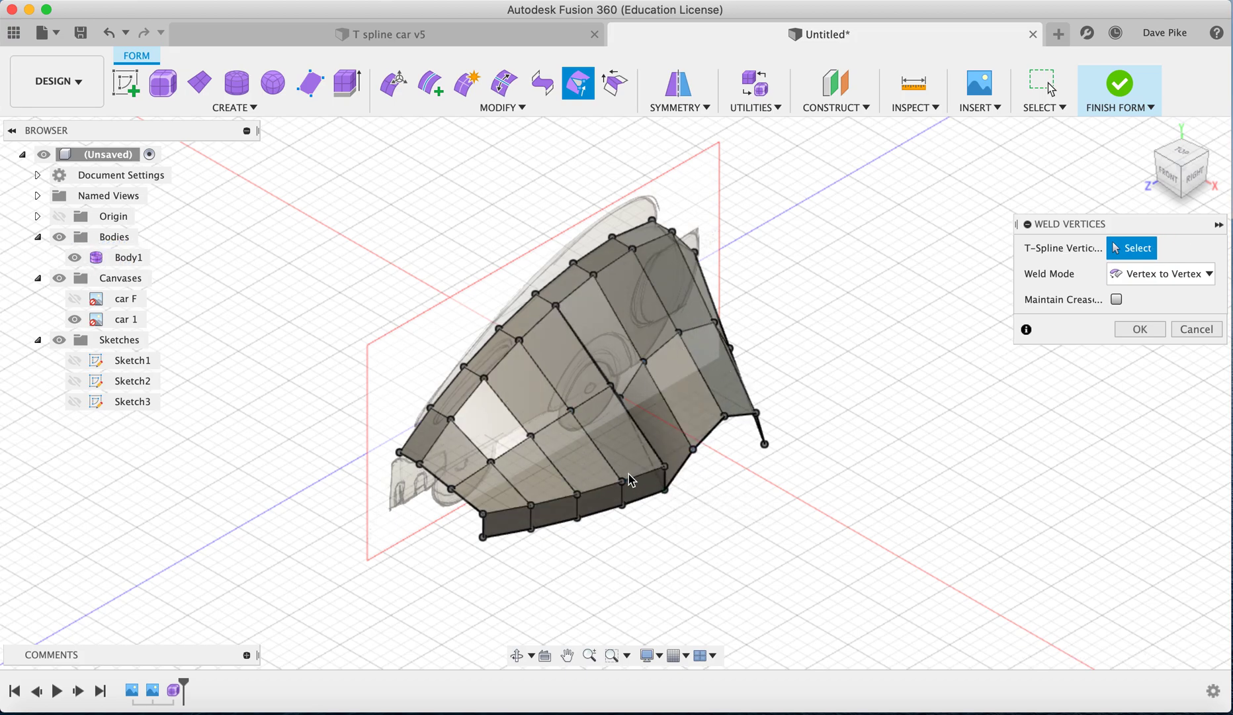
{"action": "scroll", "coordinate": [628, 474], "scroll_direction": "up", "scroll_amount": 5}
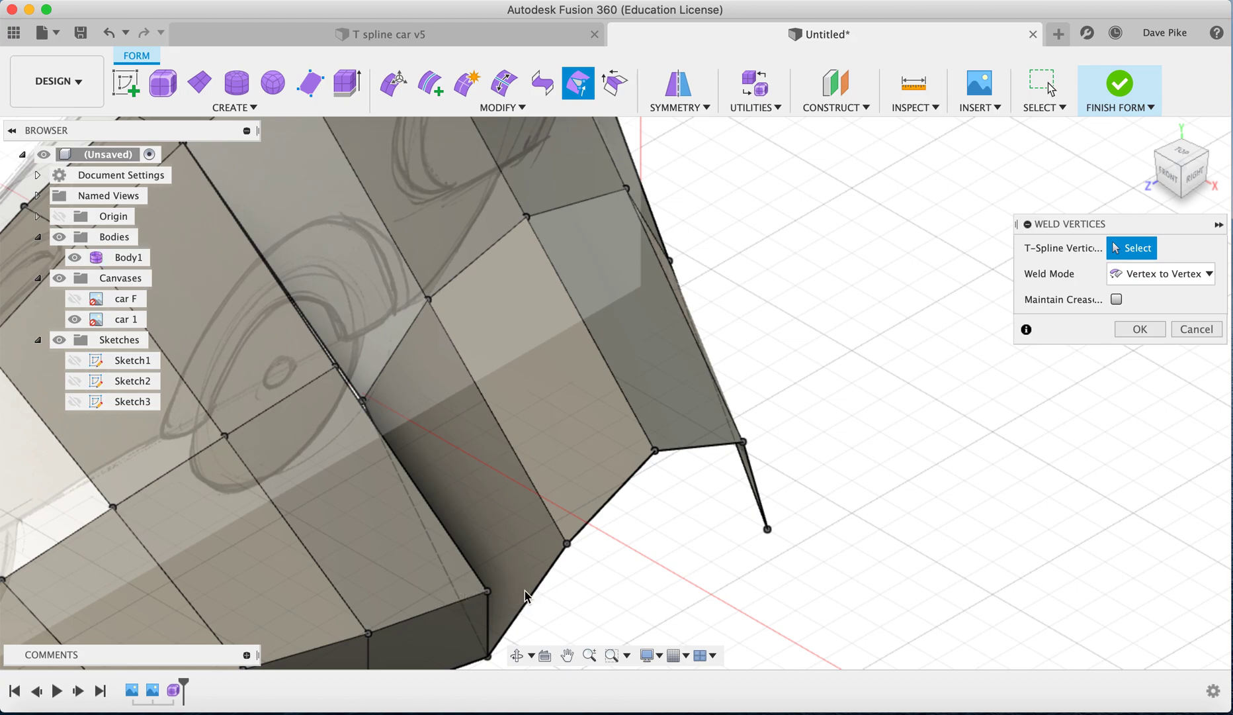
{"action": "mouse_move", "coordinate": [1184, 173]}
{"action": "left_mouse_down"}
{"action": "mouse_move", "coordinate": [1123, 152]}
{"action": "mouse_move", "coordinate": [1080, 154]}
{"action": "mouse_move", "coordinate": [1016, 184]}
{"action": "mouse_move", "coordinate": [1189, 201]}
{"action": "mouse_move", "coordinate": [1161, 148]}
{"action": "mouse_move", "coordinate": [1175, 142]}
{"action": "left_mouse_up"}
{"action": "scroll", "coordinate": [675, 523], "scroll_direction": "down", "scroll_amount": 5}
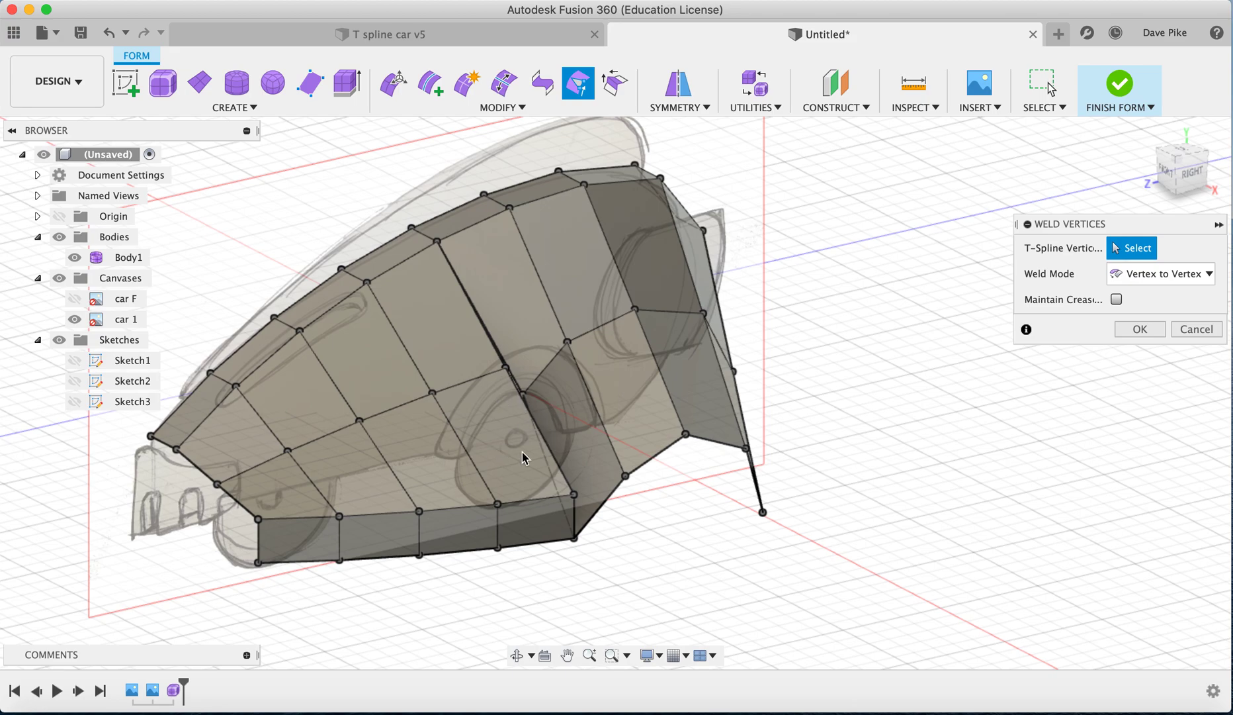
{"action": "left_click", "coordinate": [519, 393]}
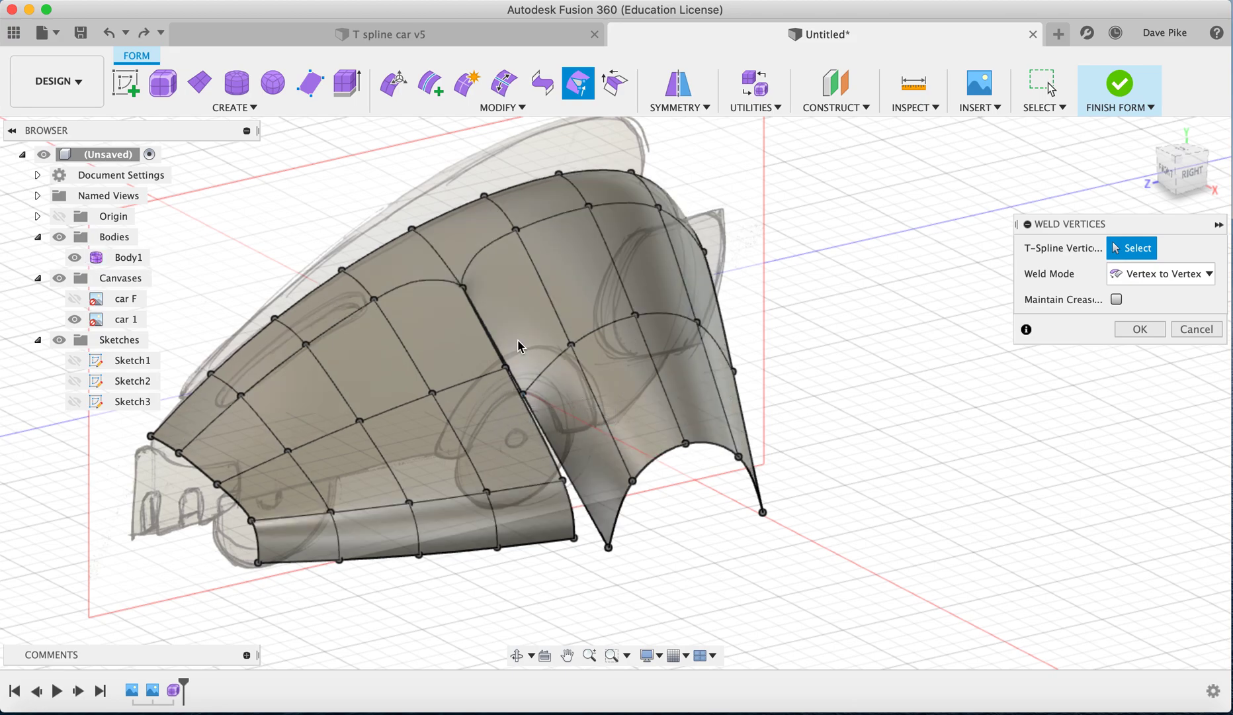
- Weld the middle vertices facing each other across the gap between the front side panel and the wheel arch, using Vertex to Vertex
{"action": "scroll", "coordinate": [518, 340], "scroll_direction": "up", "scroll_amount": 5}
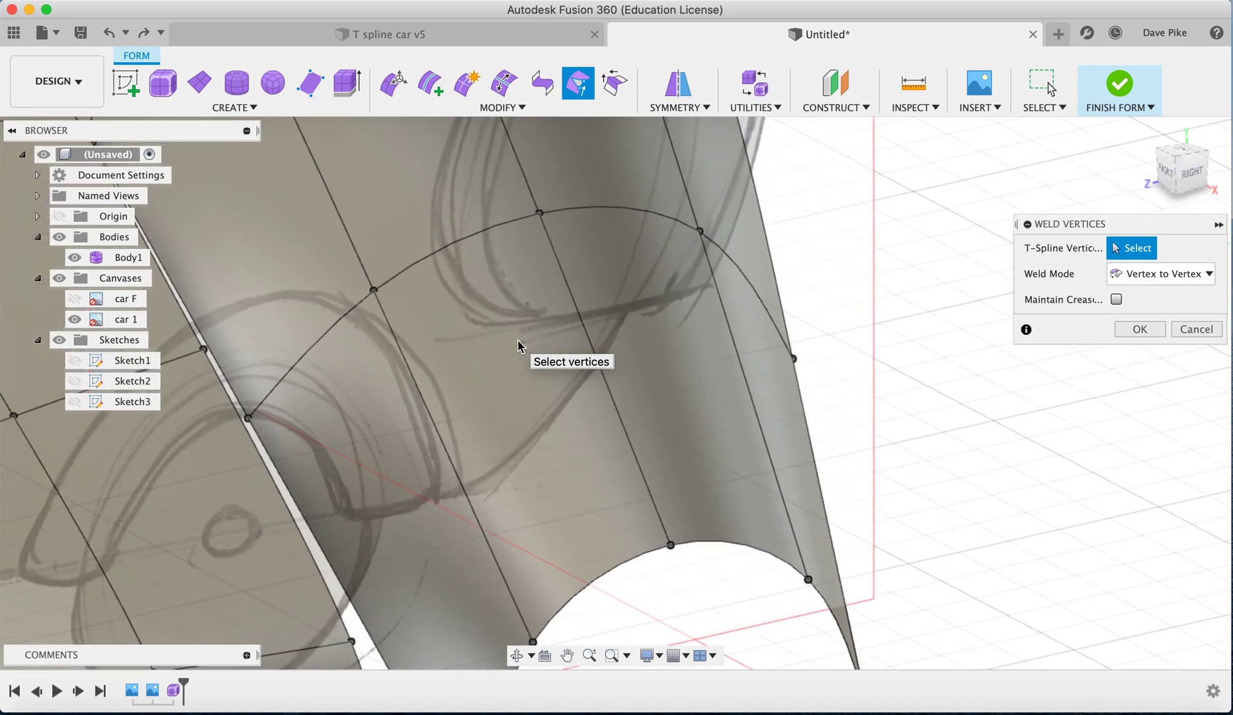
{"action": "left_click", "coordinate": [201, 349]}
{"action": "left_click", "coordinate": [249, 418]}
- Weld the lower side strip's upper rear vertex to the wheel arch's lower front corner, and finish the weld
{"action": "scroll", "coordinate": [345, 454], "scroll_direction": "down", "scroll_amount": 5}
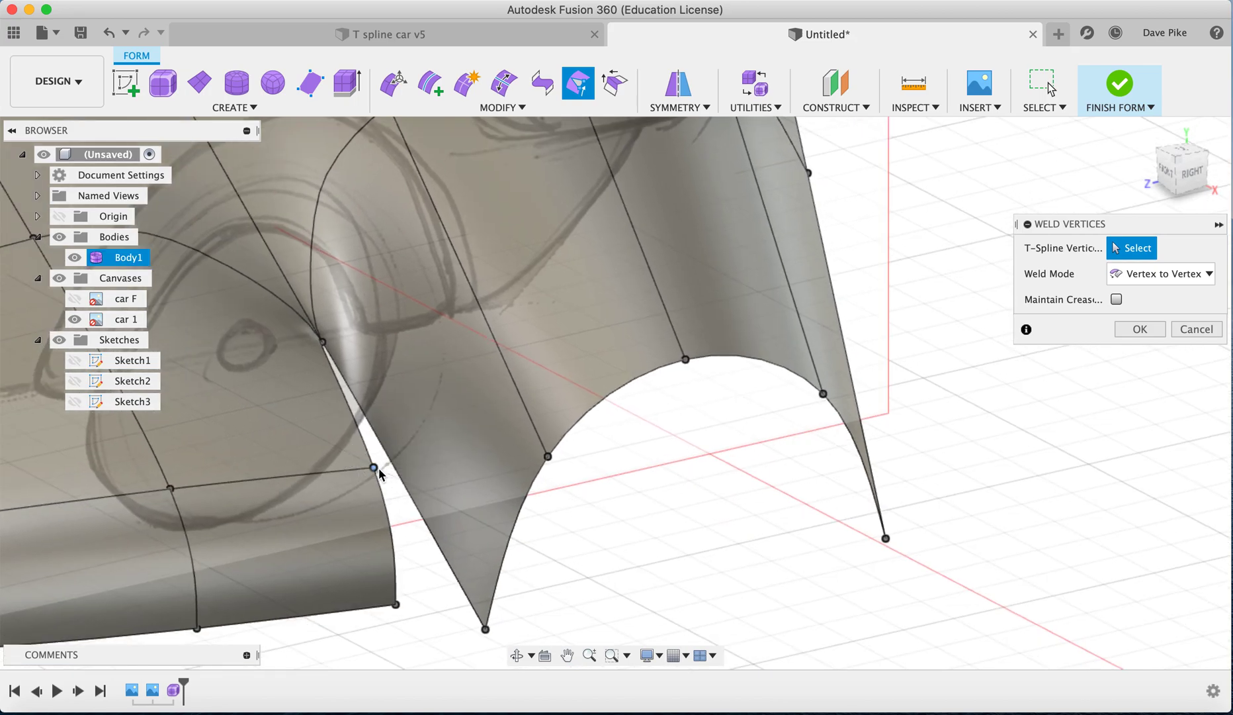
{"action": "left_click", "coordinate": [374, 469]}
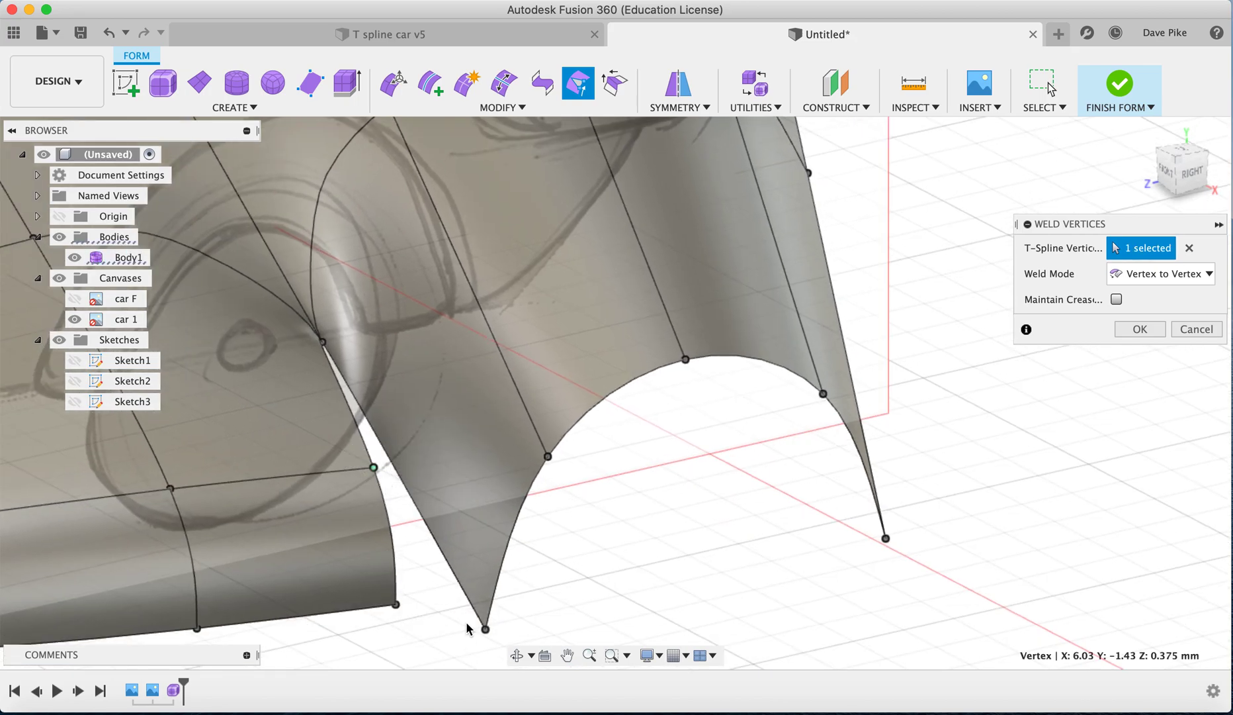
{"action": "left_click", "coordinate": [486, 629]}
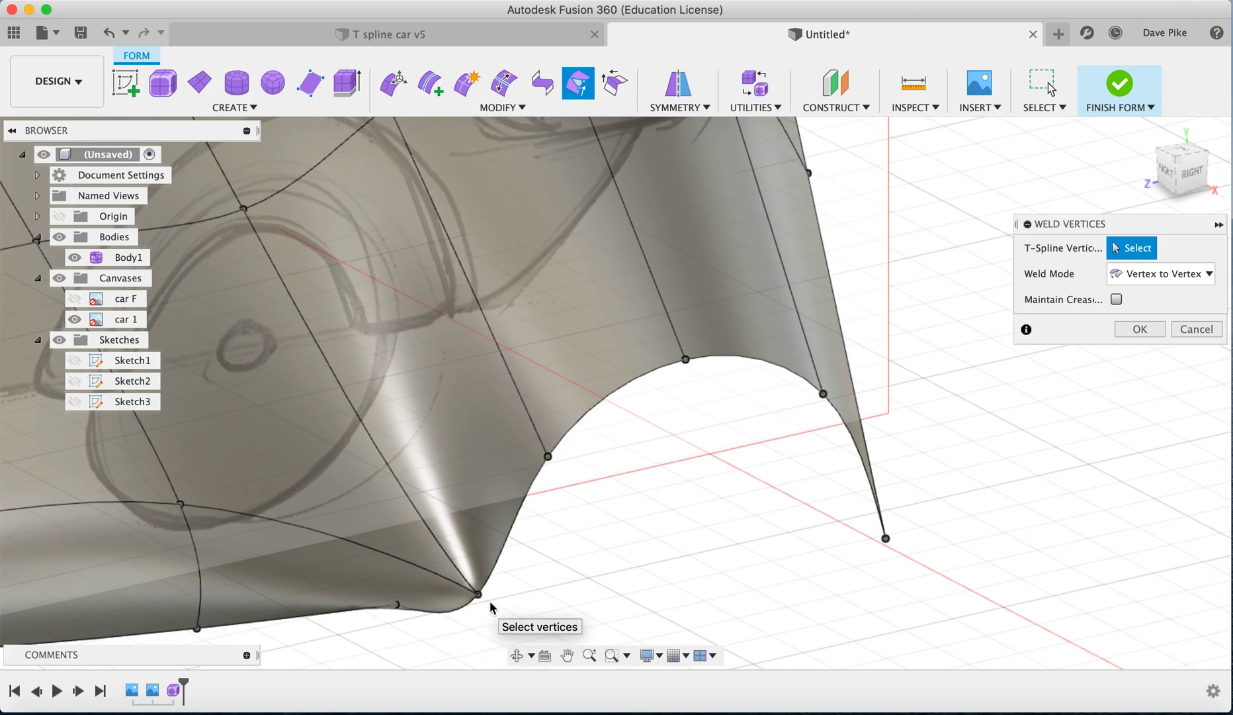
{"action": "left_click", "coordinate": [1151, 329]}
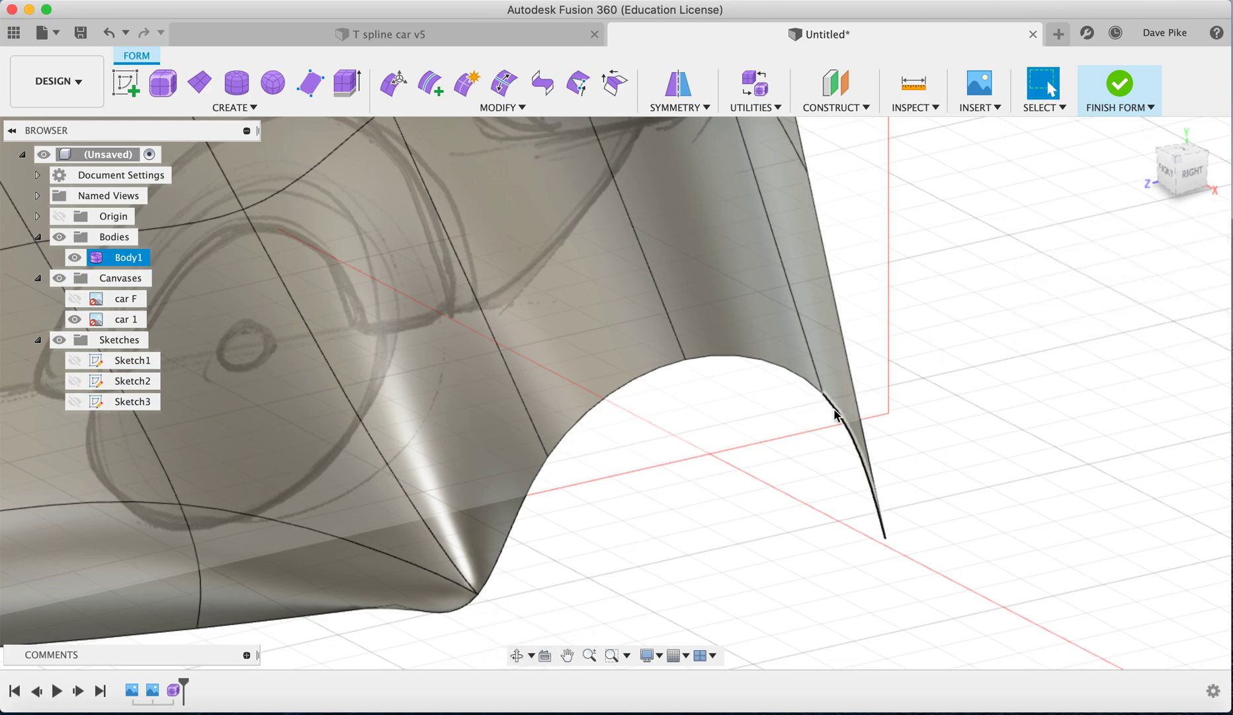
{"action": "scroll", "coordinate": [831, 421], "scroll_direction": "down", "scroll_amount": 5}
{"action": "scroll", "coordinate": [831, 421], "scroll_direction": "down", "scroll_amount": 2}
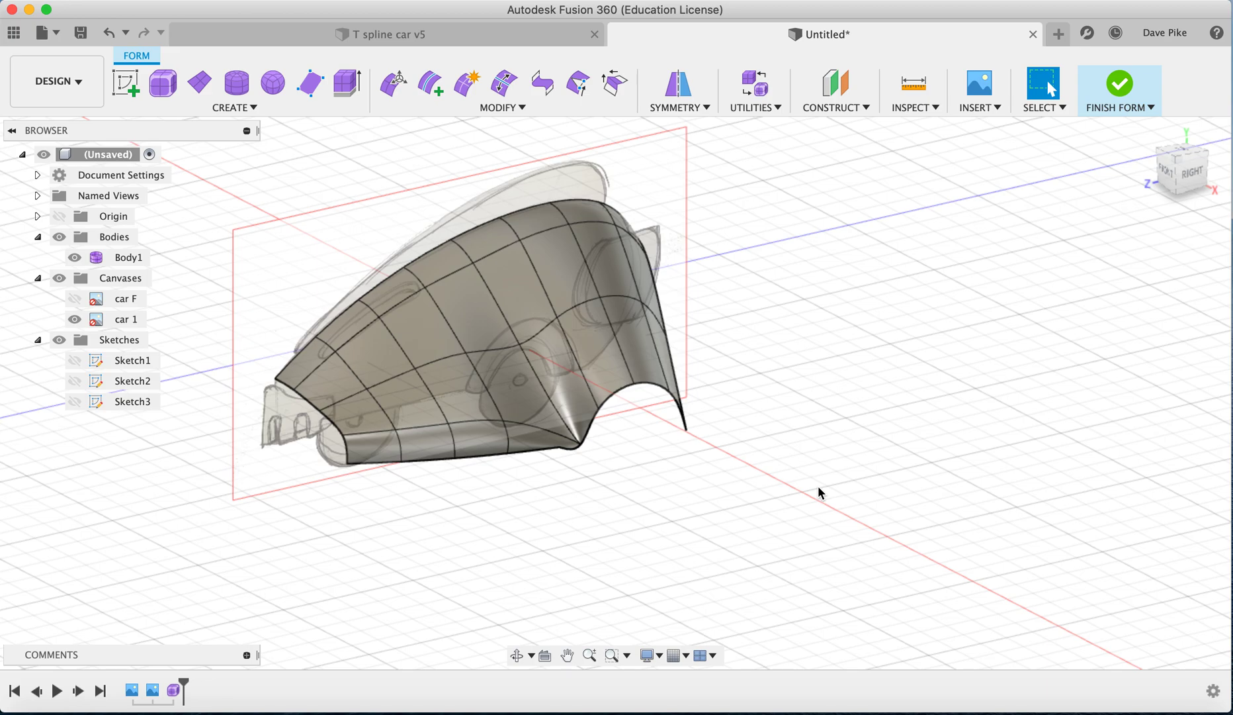
- Edit the four adjacent front faces in the side panel's upper row, moving them in the front plane by about 0.257 mm and -0.09 mm
{"action": "left_click", "coordinate": [472, 301]}
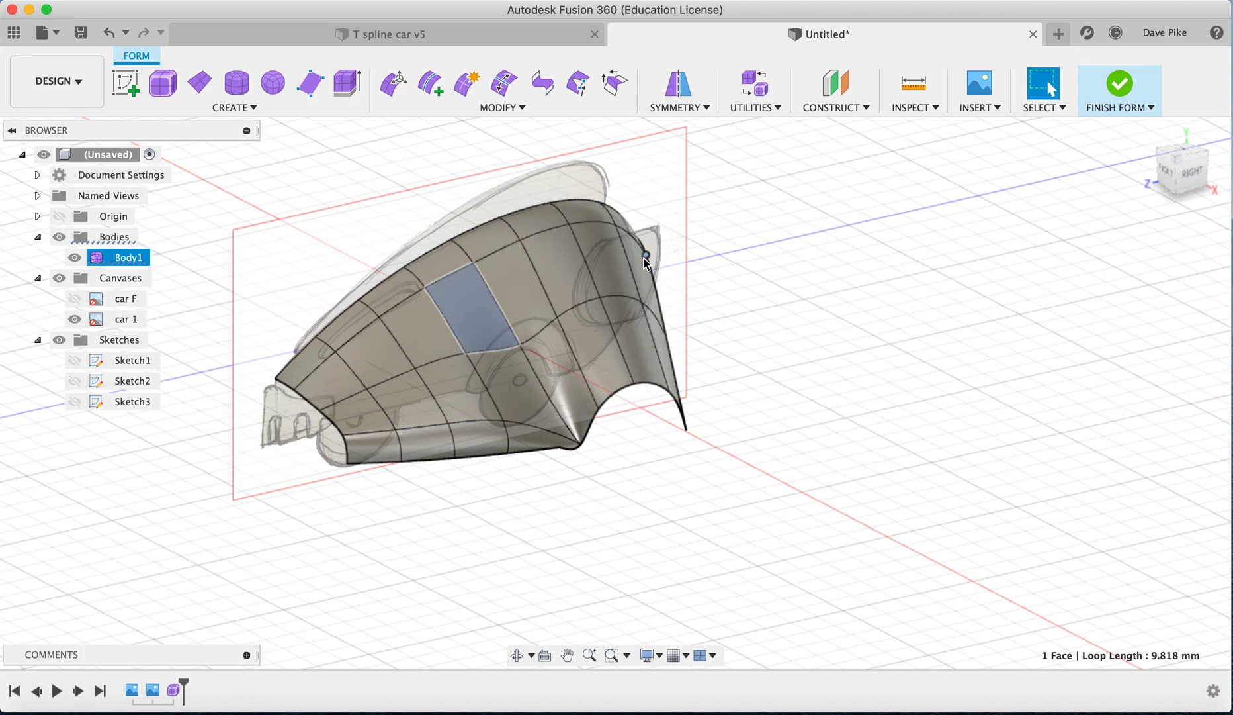
{"action": "left_click", "coordinate": [342, 384], "text": "shift"}
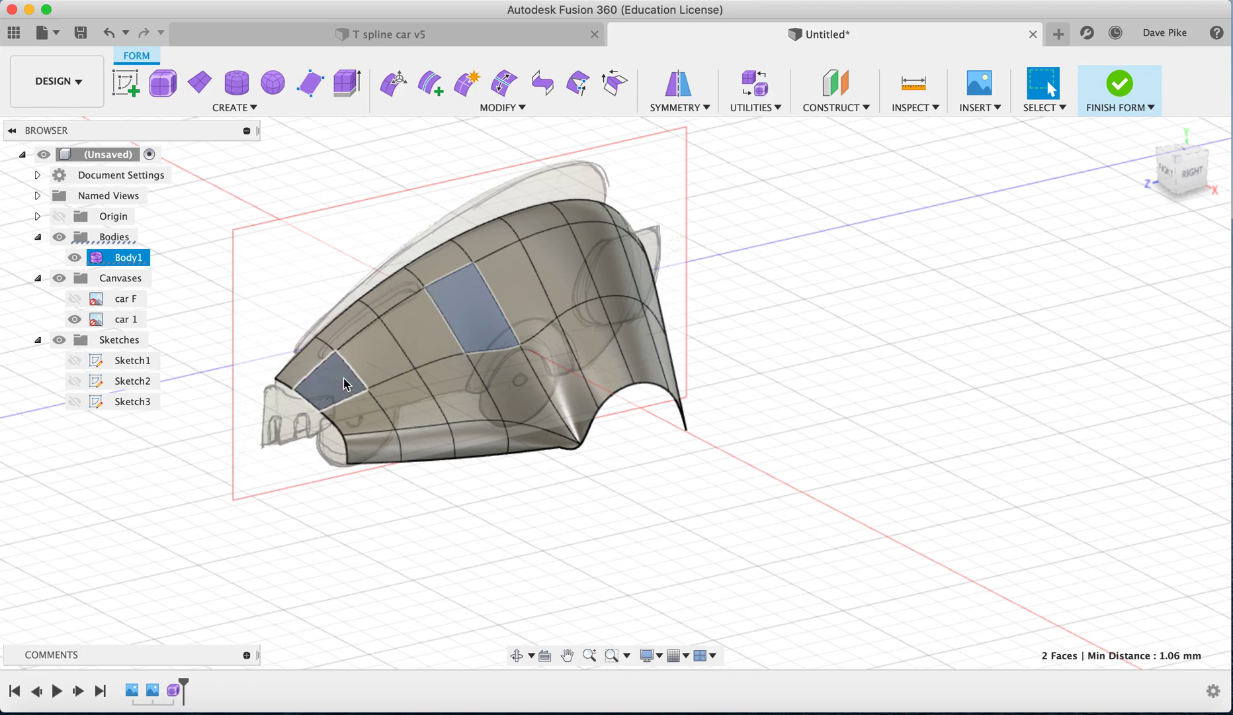
{"action": "left_click", "coordinate": [371, 360], "text": "shift"}
{"action": "left_click", "coordinate": [413, 337], "text": "shift"}
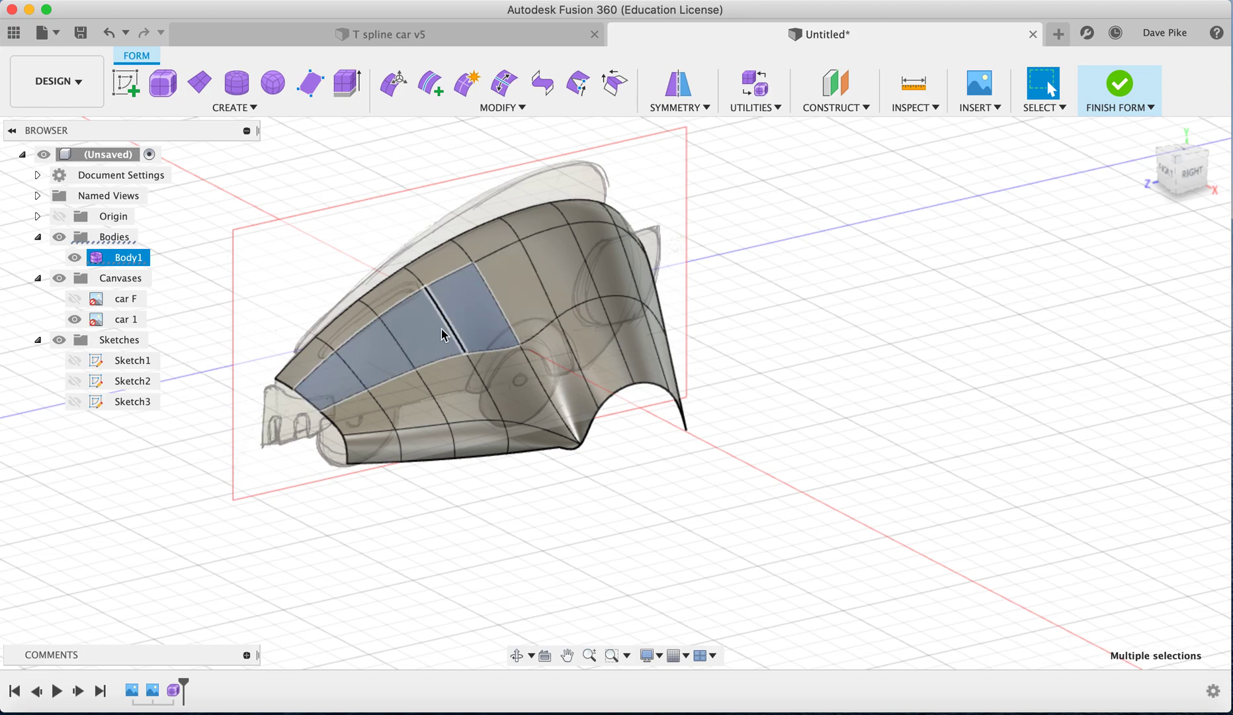
{"action": "right_click", "coordinate": [386, 366]}
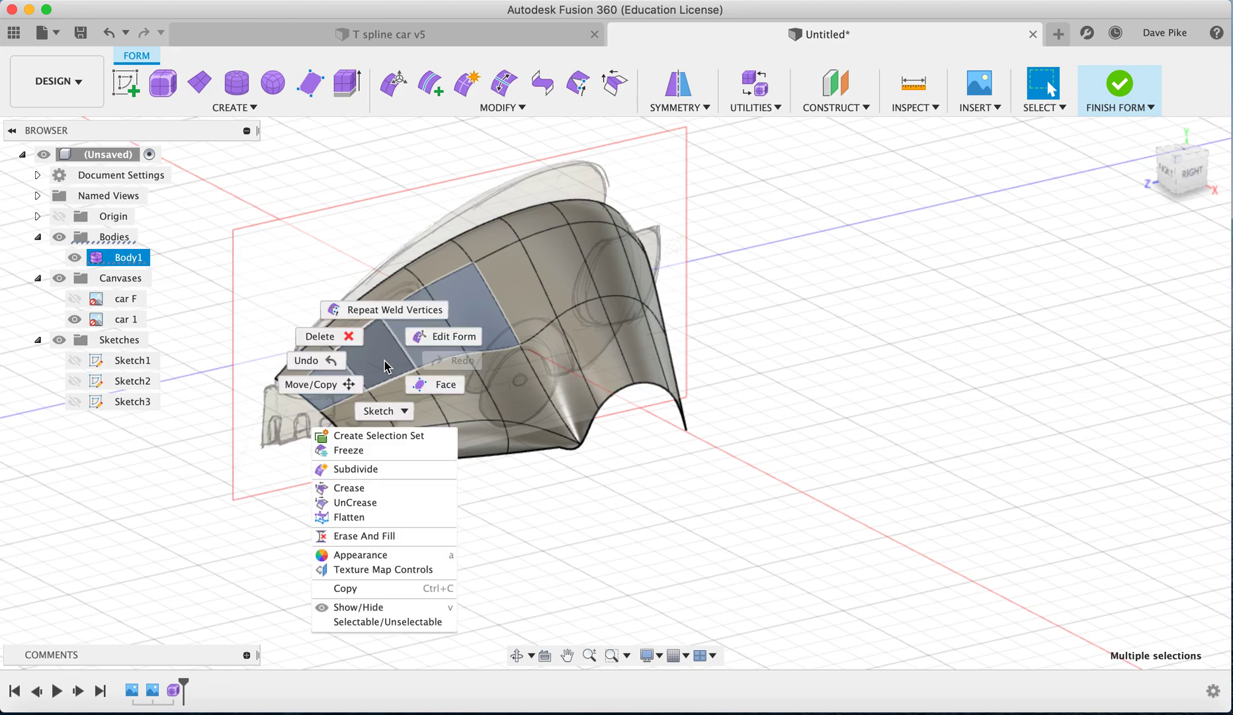
{"action": "left_click", "coordinate": [450, 336]}
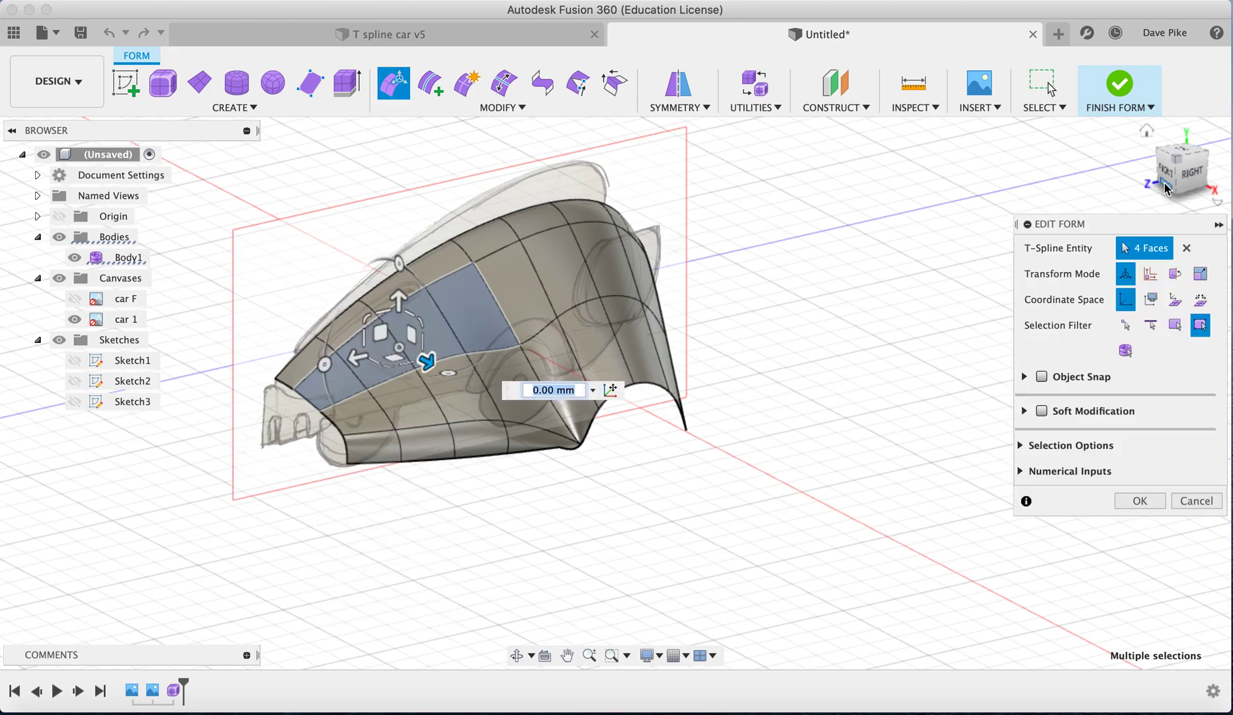
{"action": "left_click_drag", "start_coordinate": [1177, 168], "coordinate": [1232, 153]}
{"action": "left_click_drag", "start_coordinate": [482, 359], "coordinate": [507, 325]}
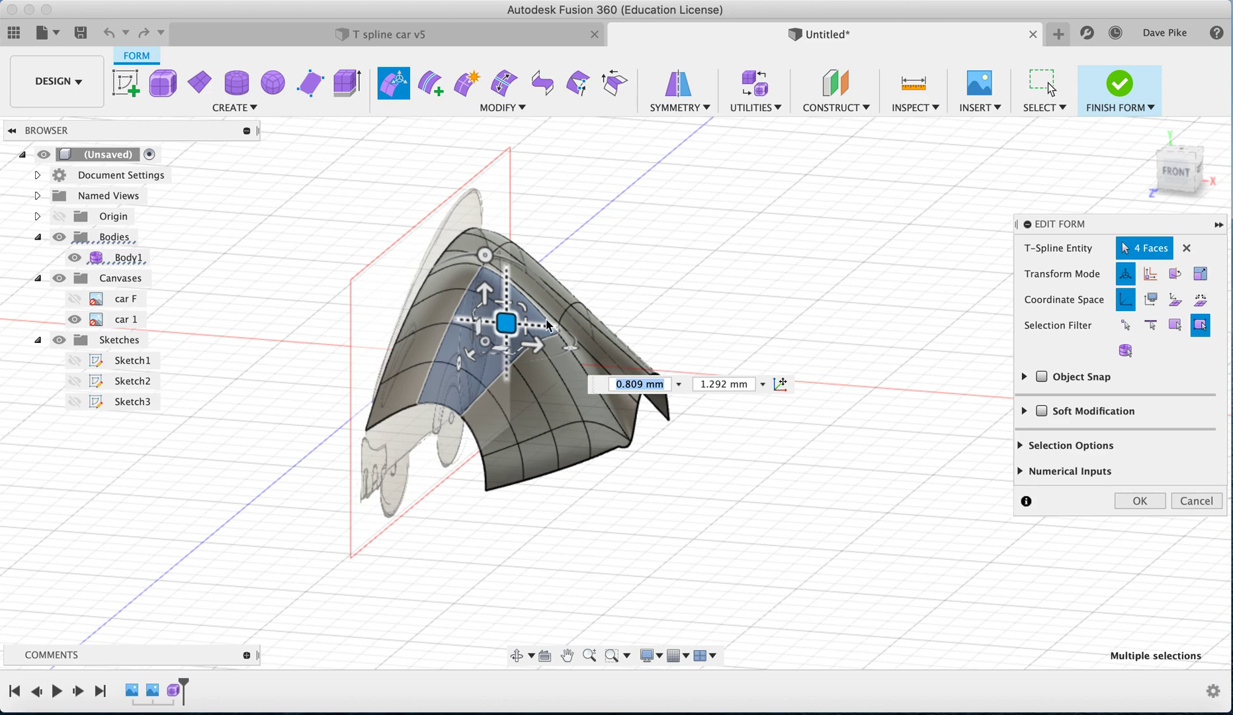
{"action": "left_click", "coordinate": [1181, 172]}
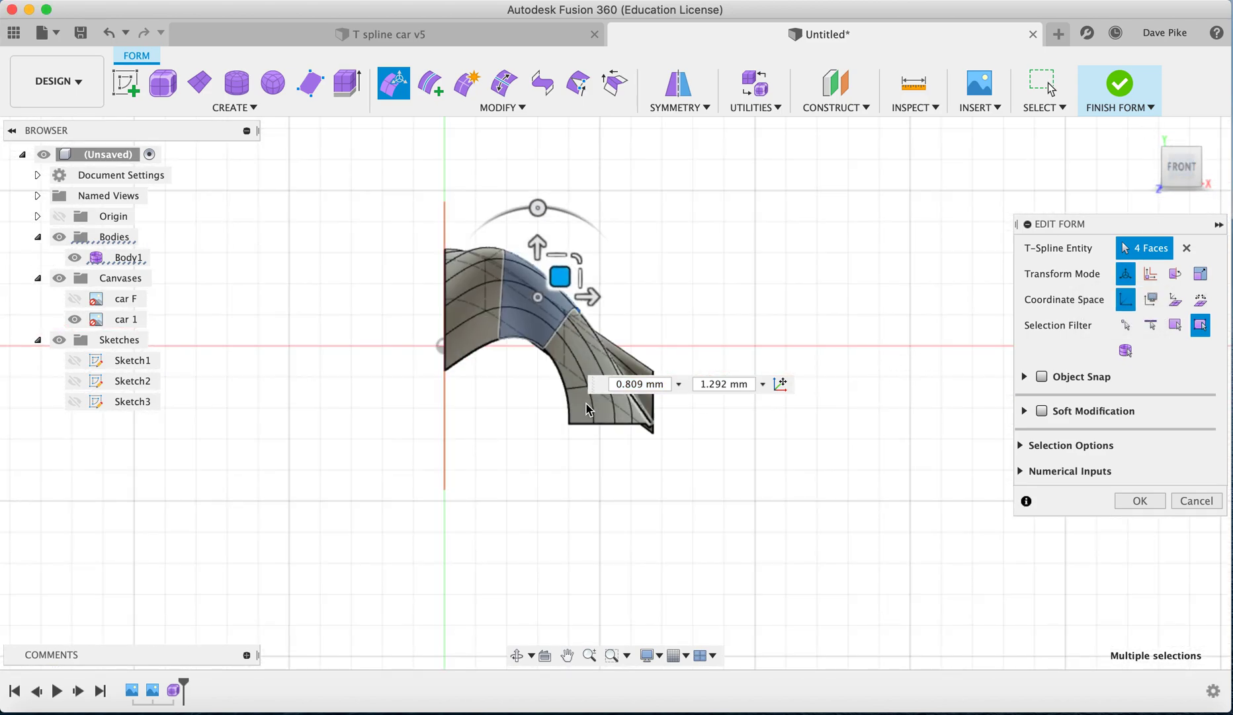
{"action": "left_click_drag", "start_coordinate": [556, 267], "coordinate": [543, 320]}
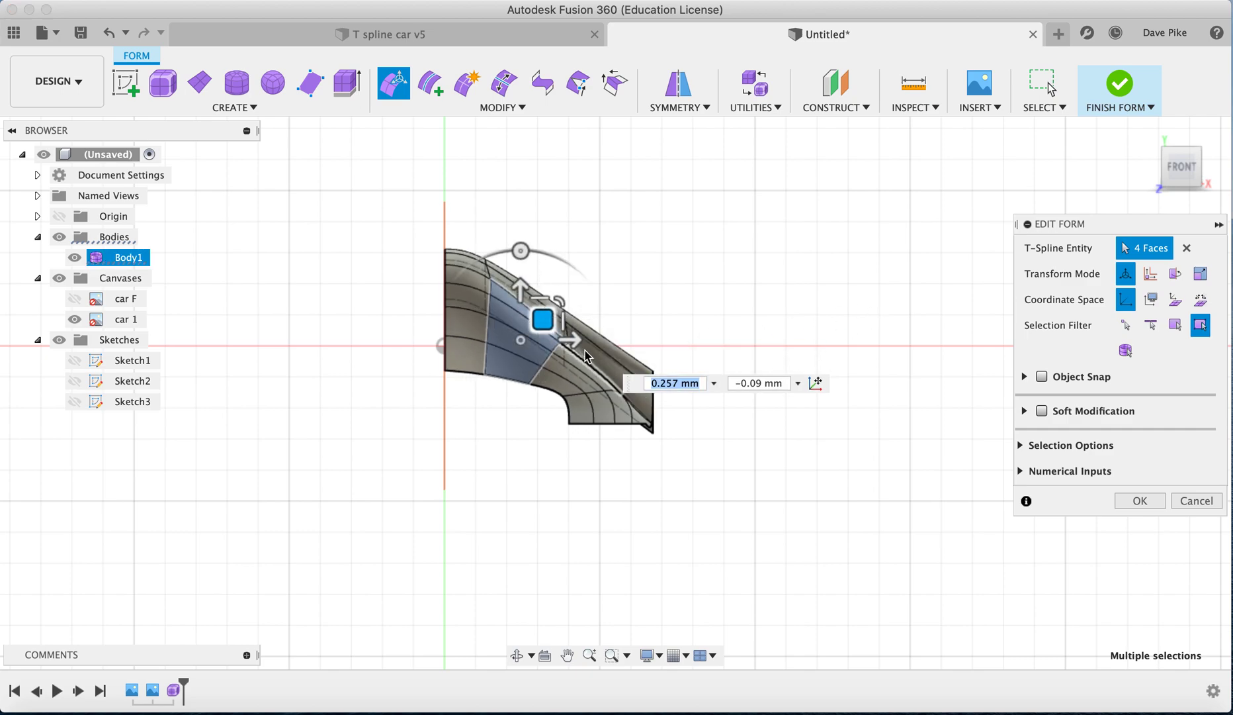
- Scale the four selected side faces along the body's width by a factor of about 1.204
{"action": "left_click_drag", "start_coordinate": [570, 338], "coordinate": [546, 311]}
{"action": "left_click", "coordinate": [541, 316]}
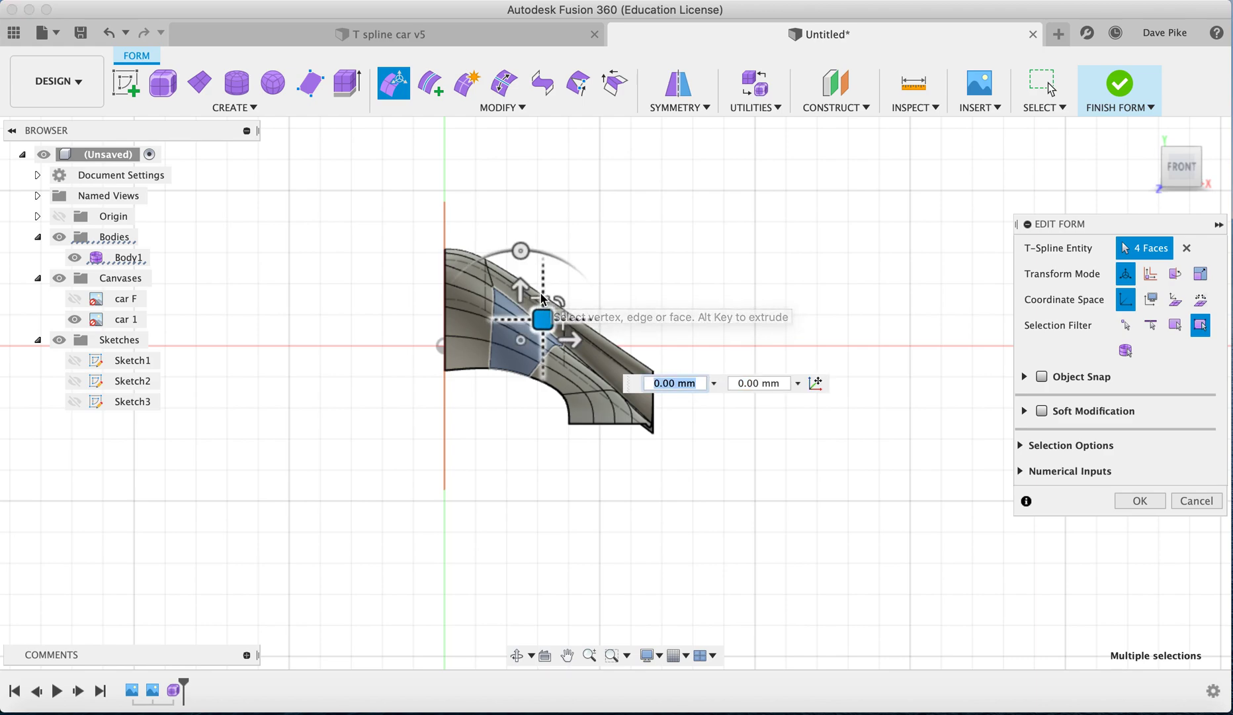
{"action": "mouse_move", "coordinate": [567, 325]}
{"action": "left_mouse_down"}
{"action": "mouse_move", "coordinate": [600, 317]}
{"action": "mouse_move", "coordinate": [515, 322]}
{"action": "mouse_move", "coordinate": [562, 312]}
{"action": "mouse_move", "coordinate": [600, 322]}
{"action": "mouse_move", "coordinate": [567, 314]}
{"action": "left_mouse_up"}
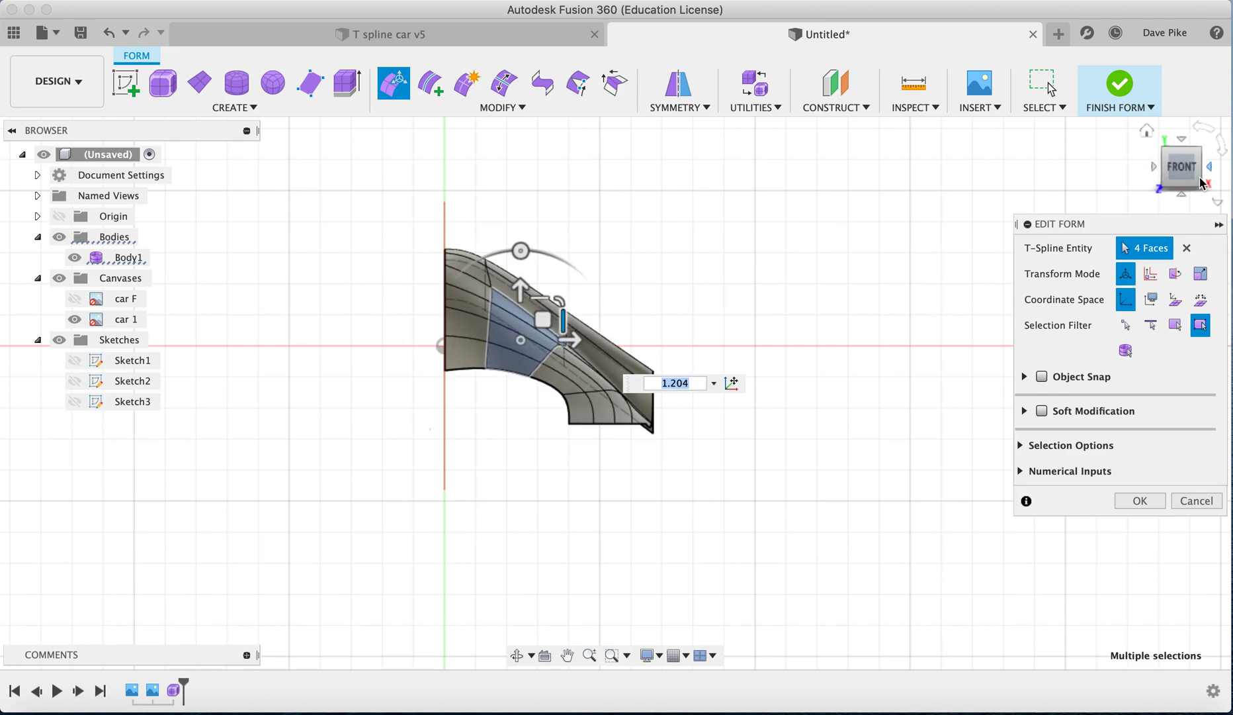
{"action": "middle_click_drag", "start_coordinate": [820, 313], "coordinate": [621, 355], "text": "shift"}
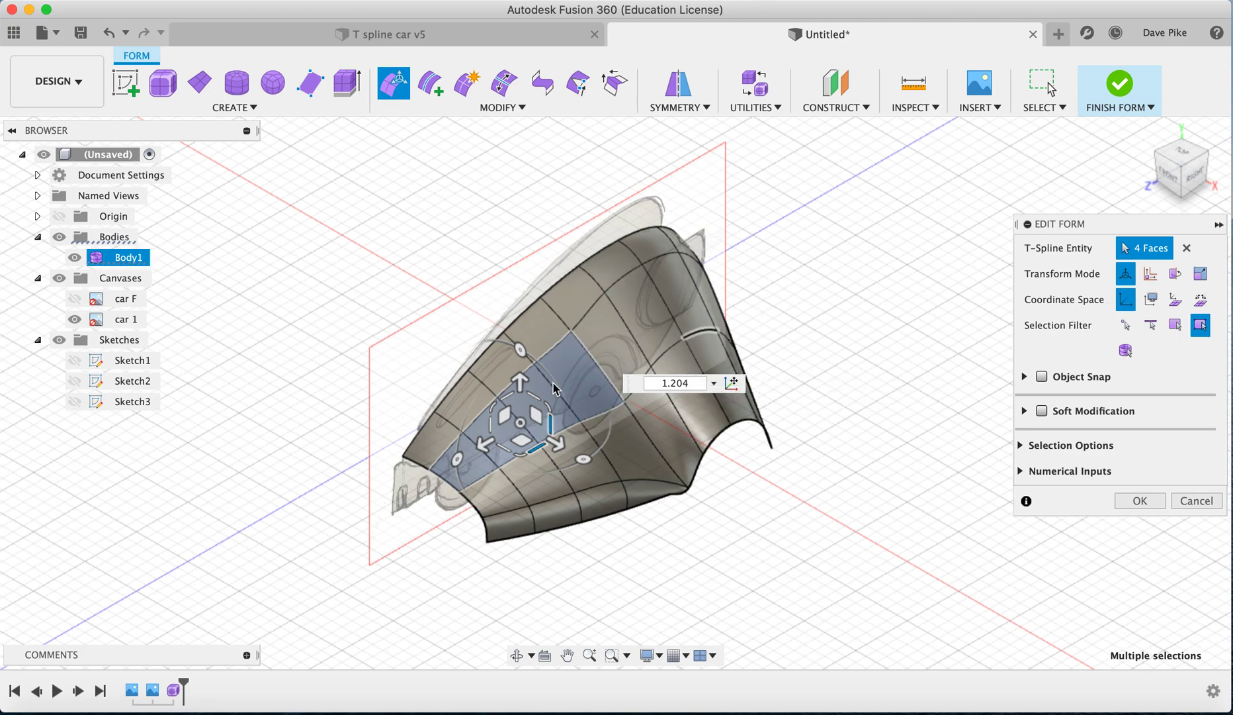
- Try to extrude the side panel's upper rear face by -5 mm with 8 front faces, and discard the extrusion
{"action": "left_click", "coordinate": [680, 310]}
{"action": "left_click", "coordinate": [345, 90]}
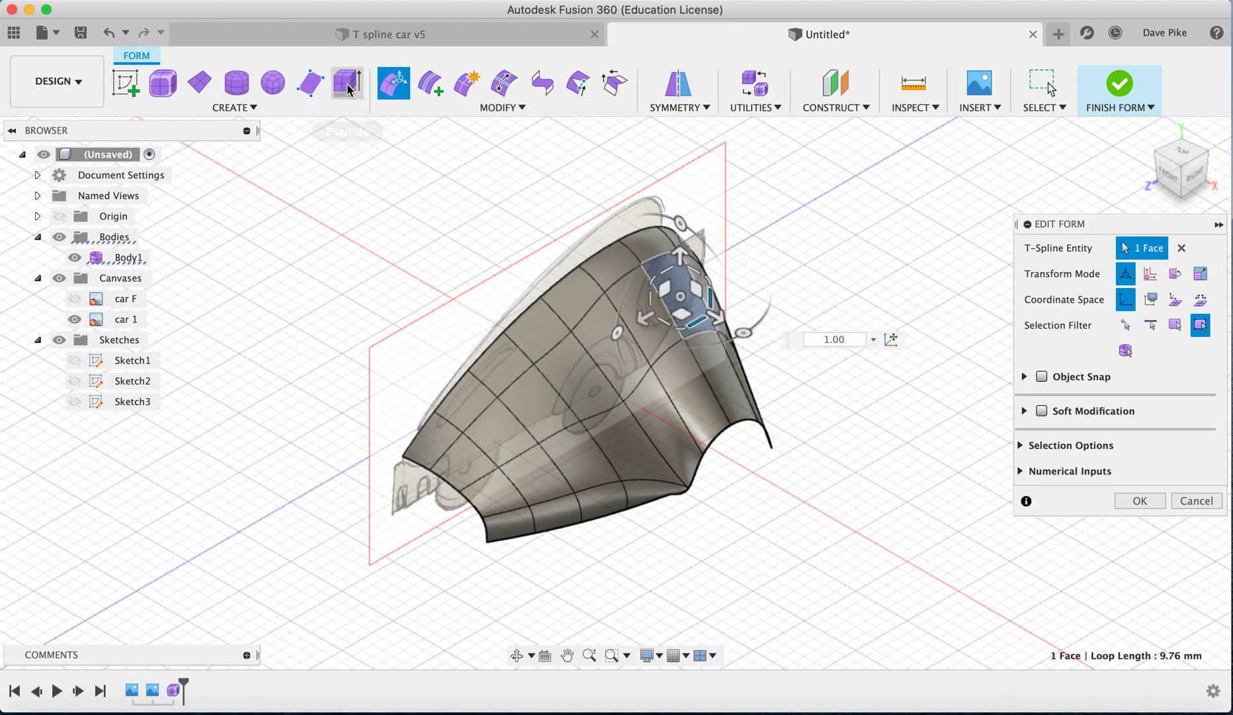
{"action": "left_click_drag", "start_coordinate": [673, 286], "coordinate": [736, 229]}
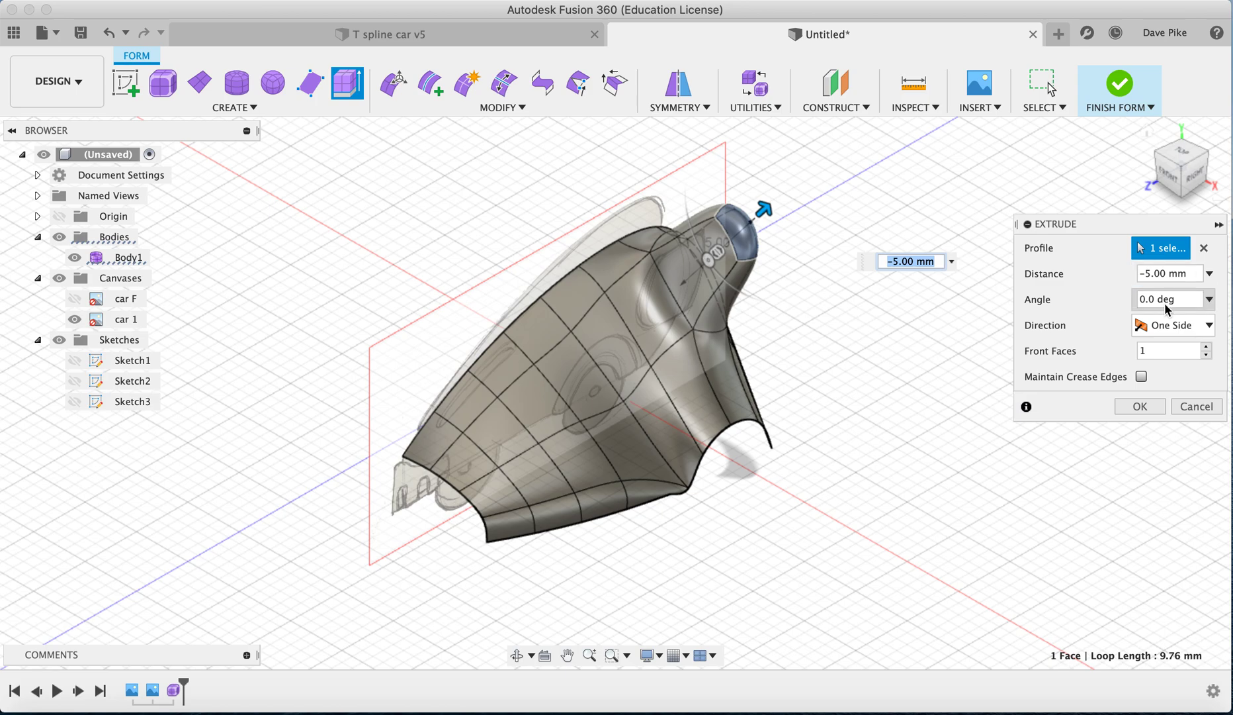
{"action": "left_click", "coordinate": [1195, 326]}
{"action": "left_click", "coordinate": [1195, 327]}
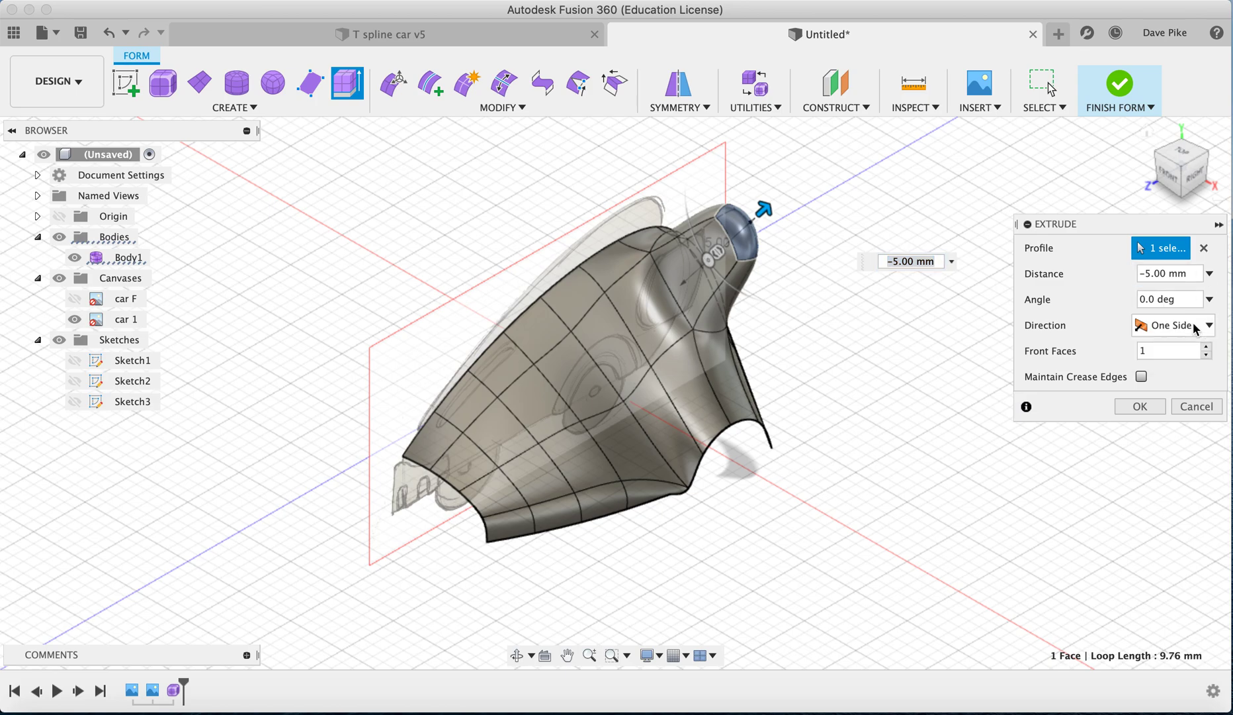
{"action": "left_click", "coordinate": [1206, 347]}
{"action": "left_click", "coordinate": [1207, 348]}
{"action": "left_click", "coordinate": [1207, 348]}
{"action": "left_click", "coordinate": [1207, 348]}
{"action": "left_click", "coordinate": [1207, 348]}
{"action": "left_click", "coordinate": [1207, 348]}
{"action": "left_click", "coordinate": [1207, 348]}
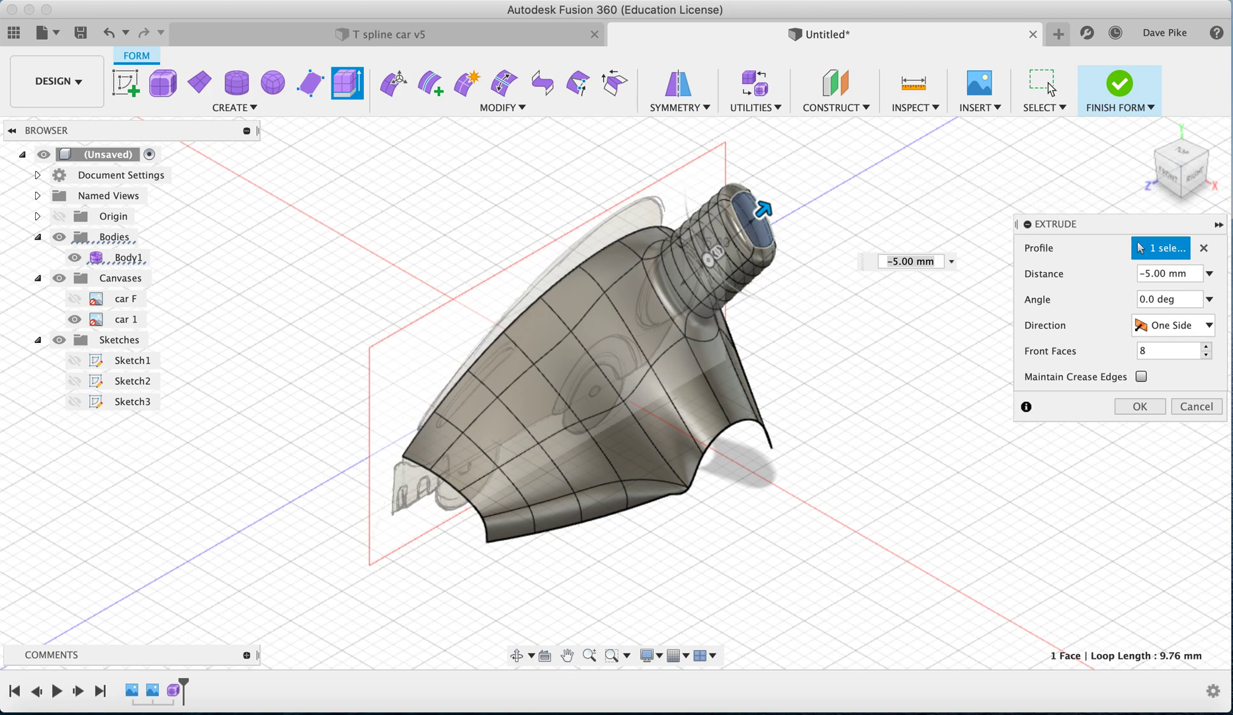
{"action": "left_click", "coordinate": [1202, 406]}
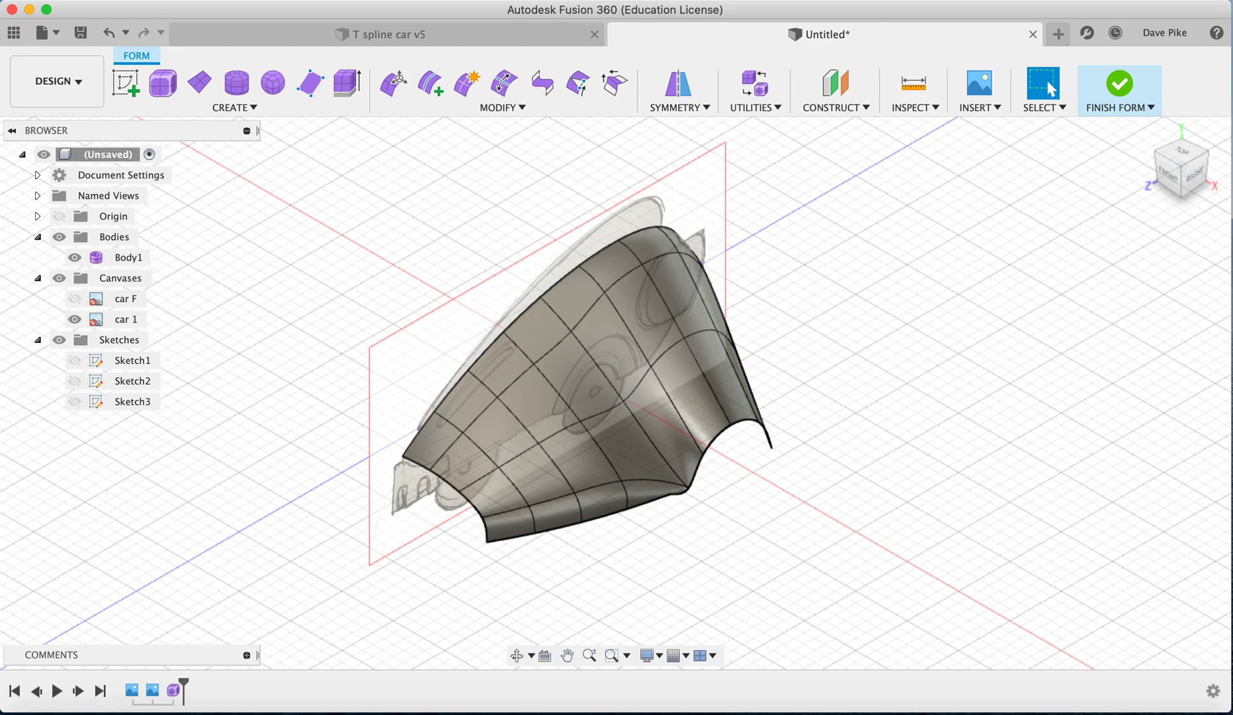
- Examine the finished car body in the T spline car v5 document and return to the unsaved form
{"action": "left_click", "coordinate": [426, 42]}
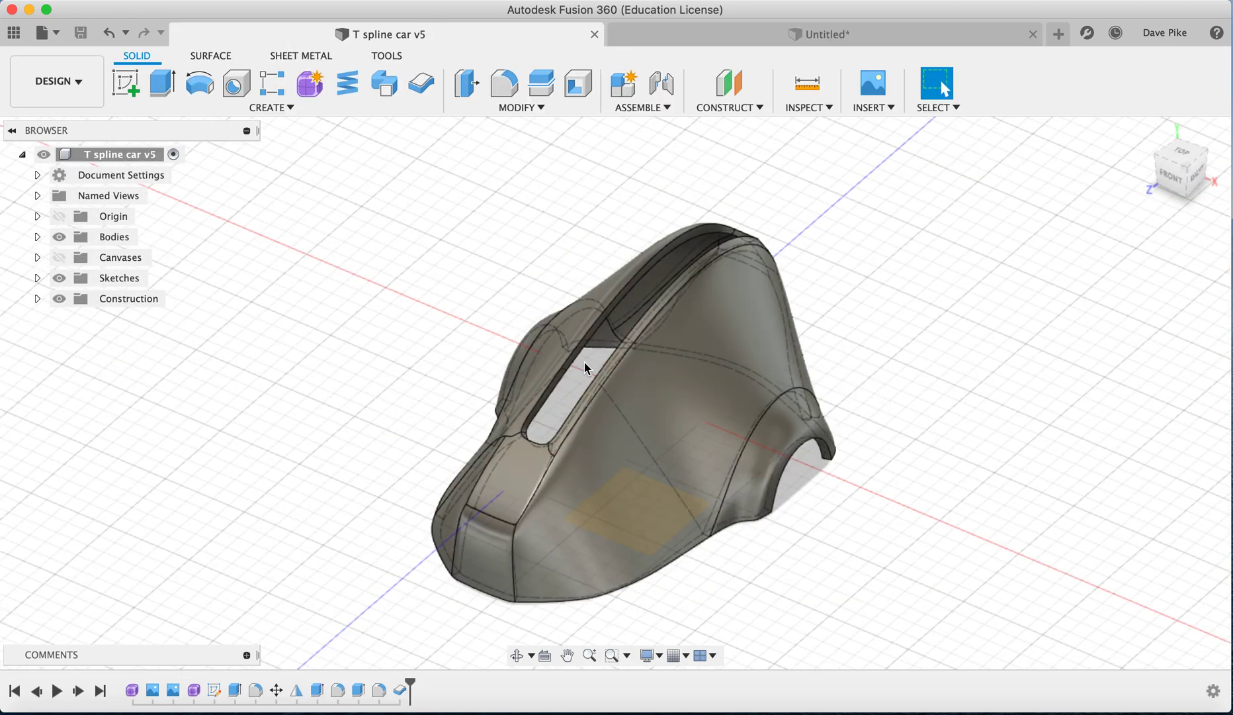
{"action": "left_click", "coordinate": [814, 34]}
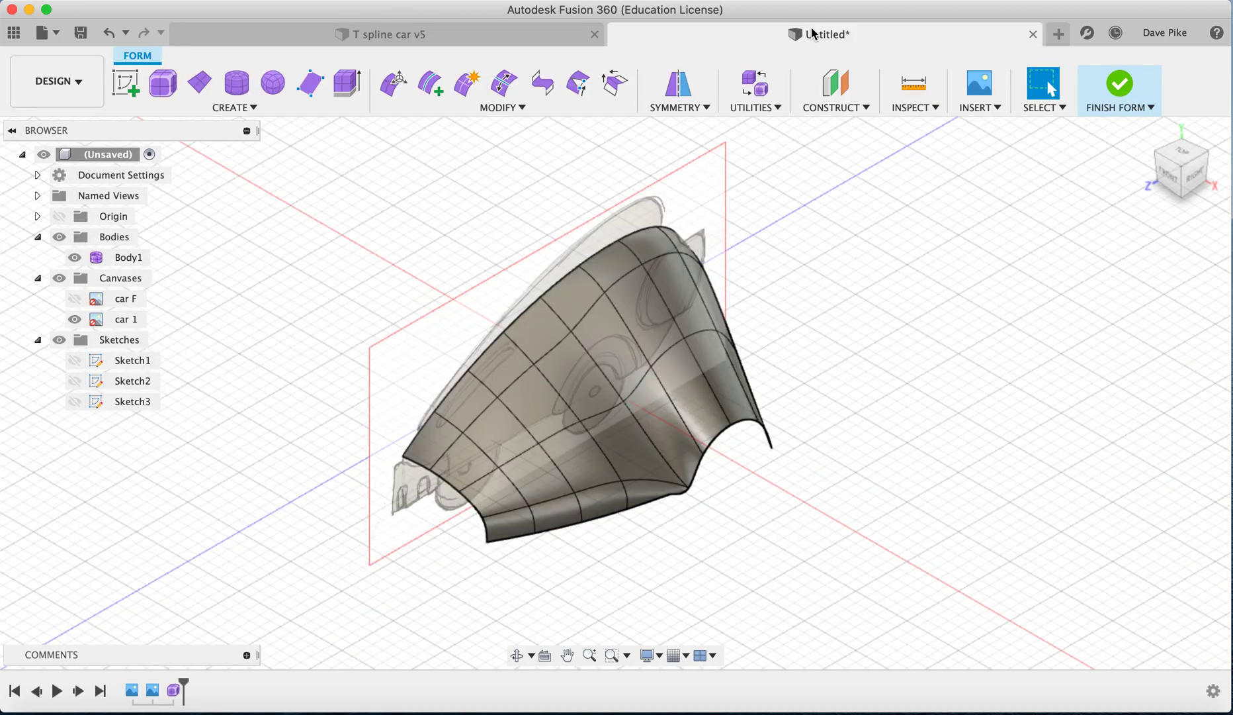